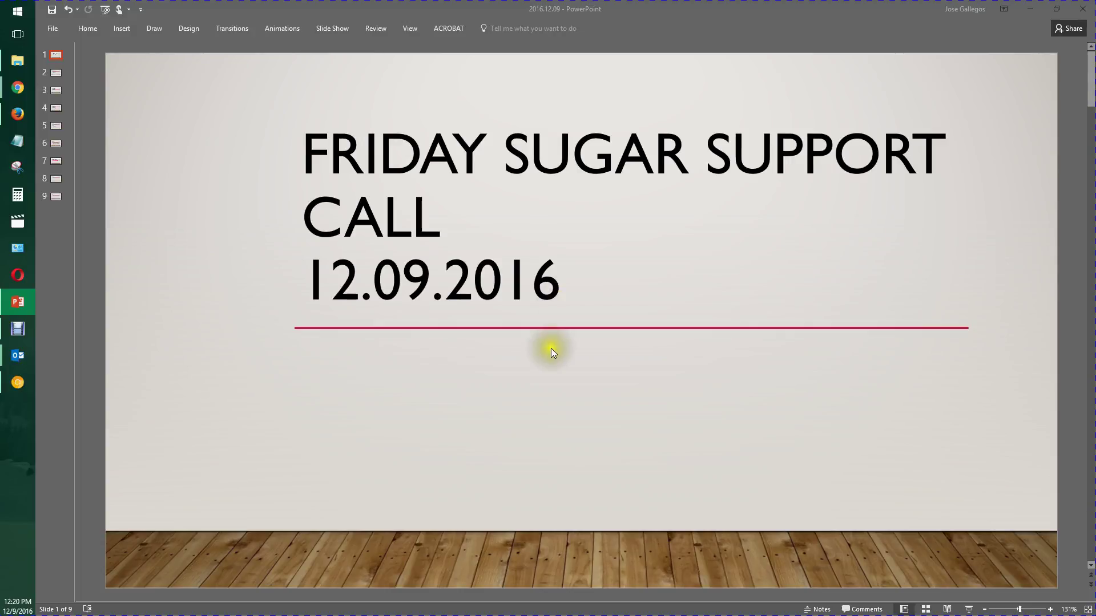
- Scroll from the title slide past the summary to slide 3, Password Resets
scroll(552, 350, down, 1)
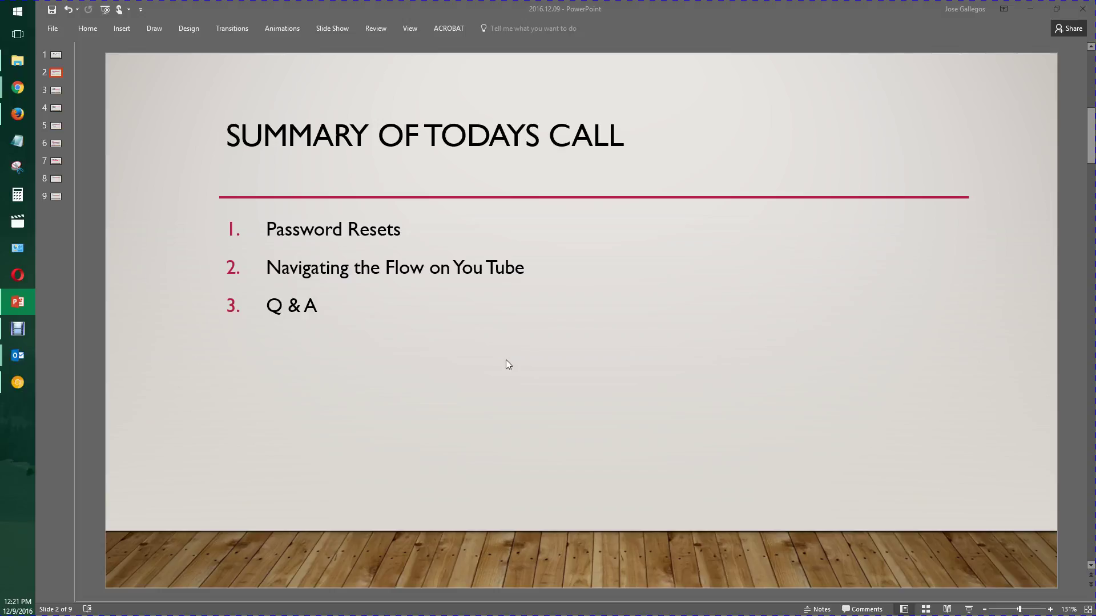
scroll(506, 359, down, 1)
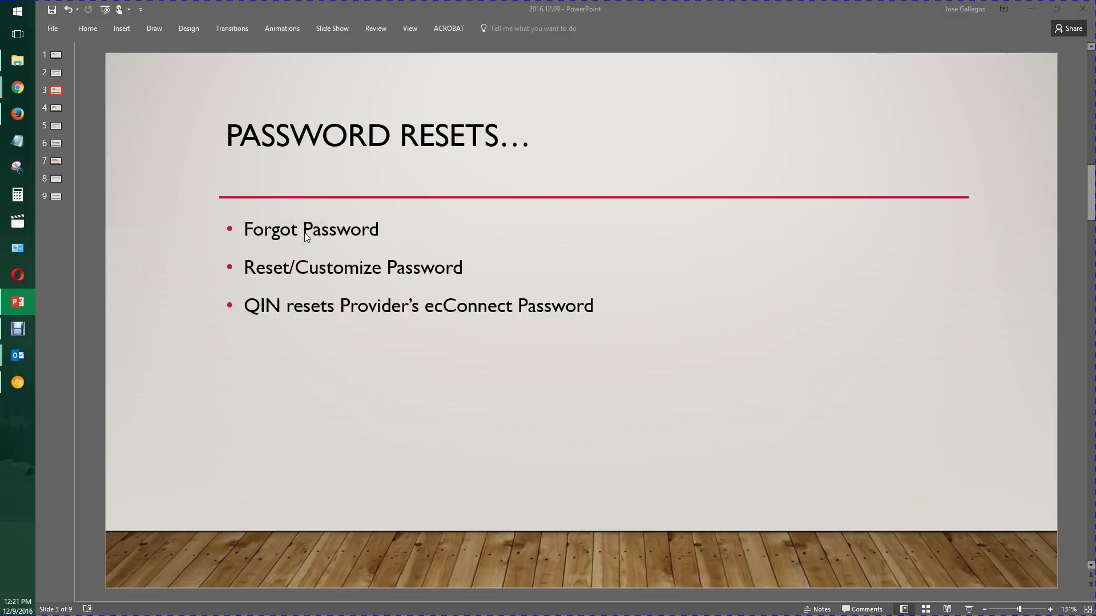
- Highlight the Forgot, Reset/Customize Password and QIN resets bullets in turn, then advance to slide 4
double_click(271, 231)
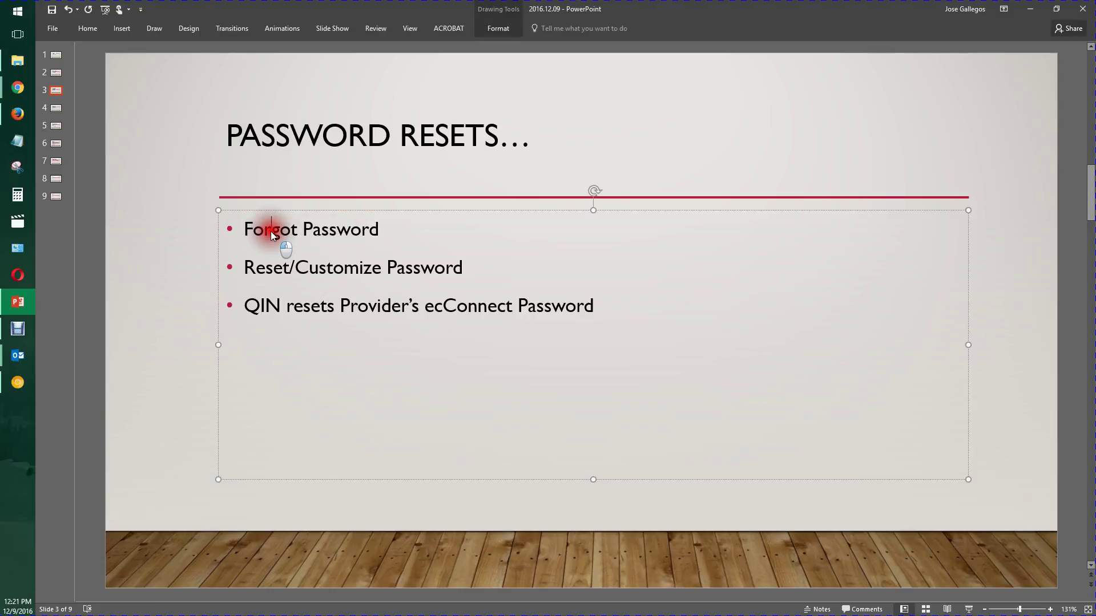
triple_click(280, 267)
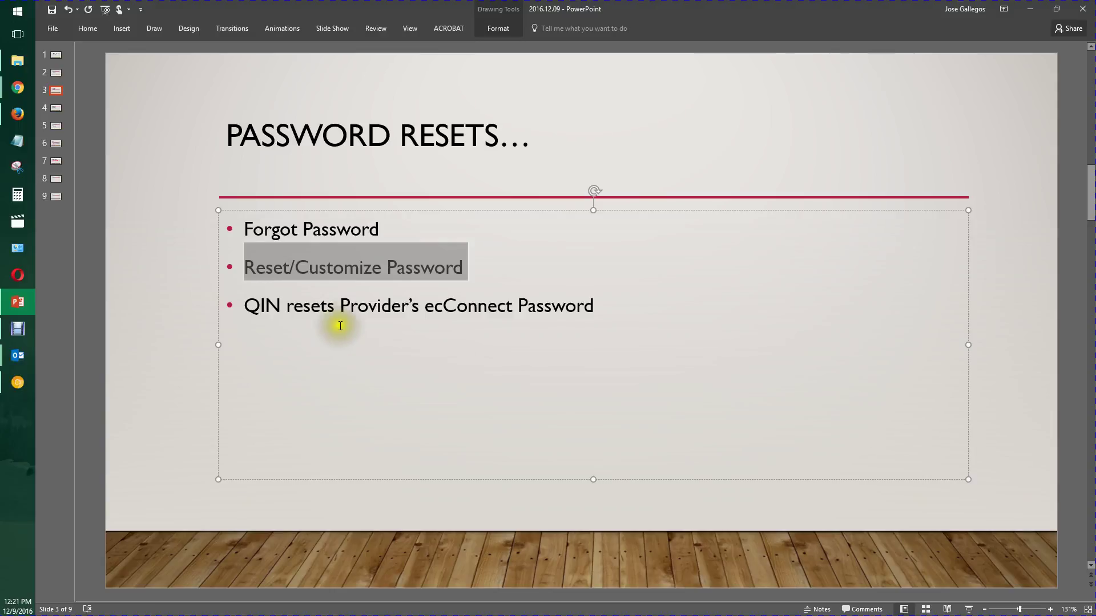
triple_click(334, 307)
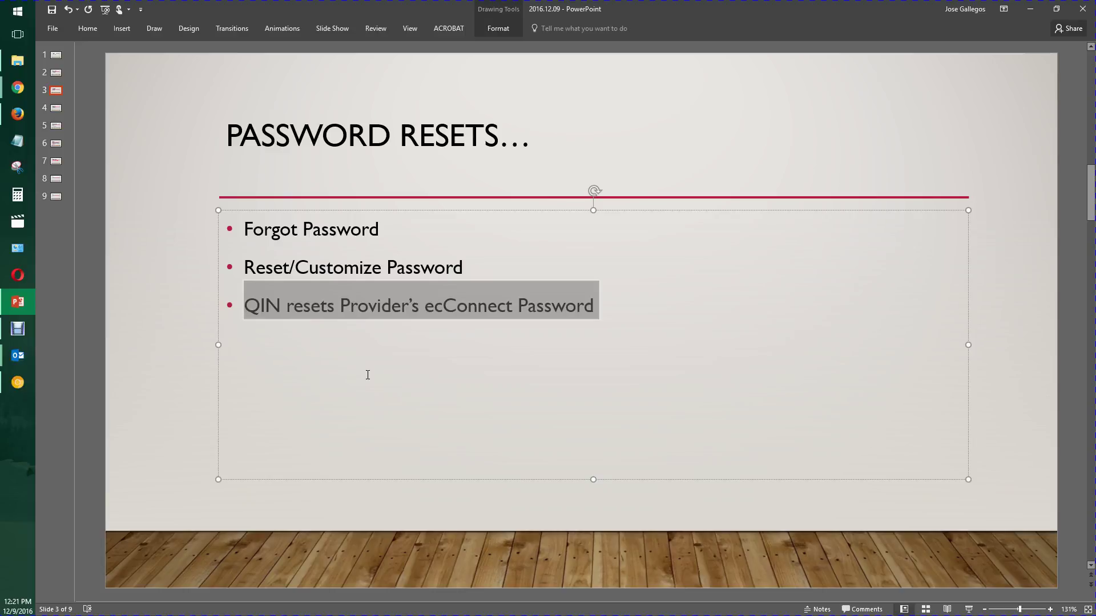
click(987, 357)
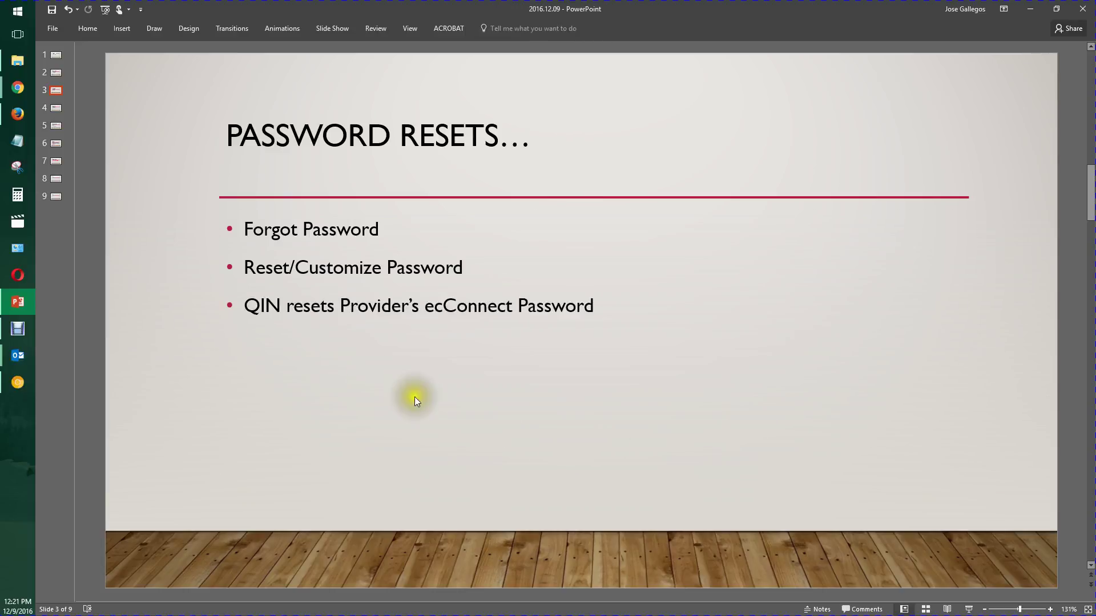
scroll(378, 392, down, 1)
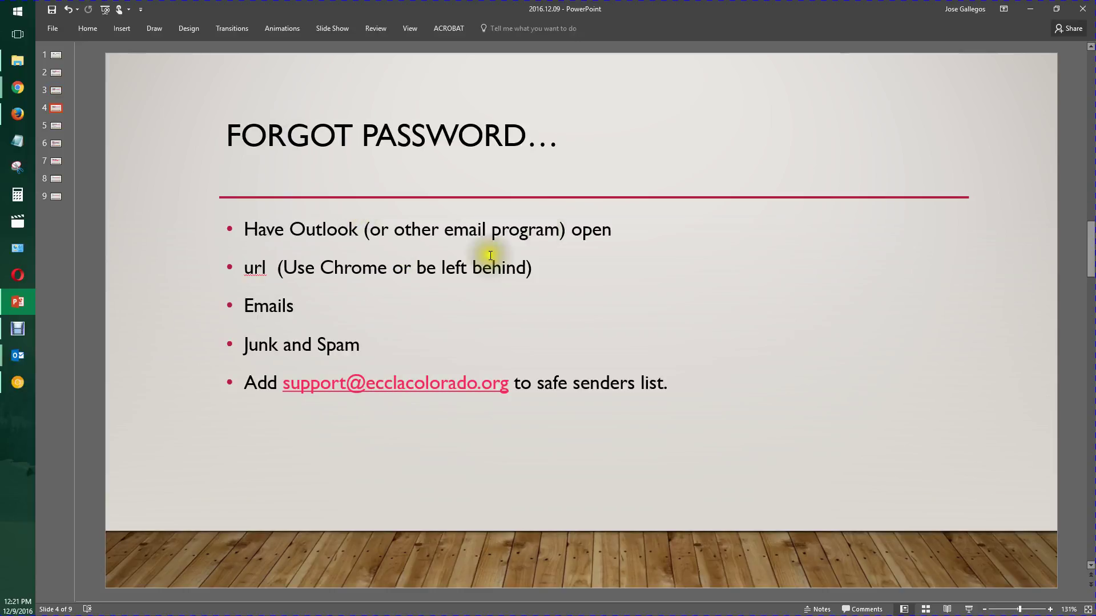
- Highlight the bullet about having Outlook open, deselect it, and advance to slide 5
drag(614, 231, 248, 228)
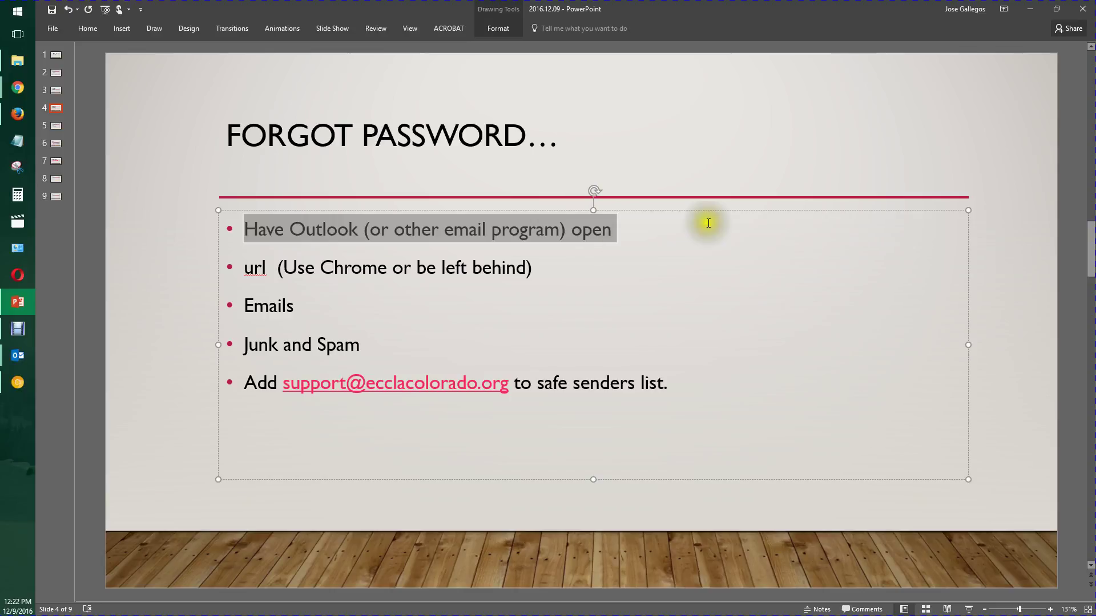
click(817, 127)
click(877, 93)
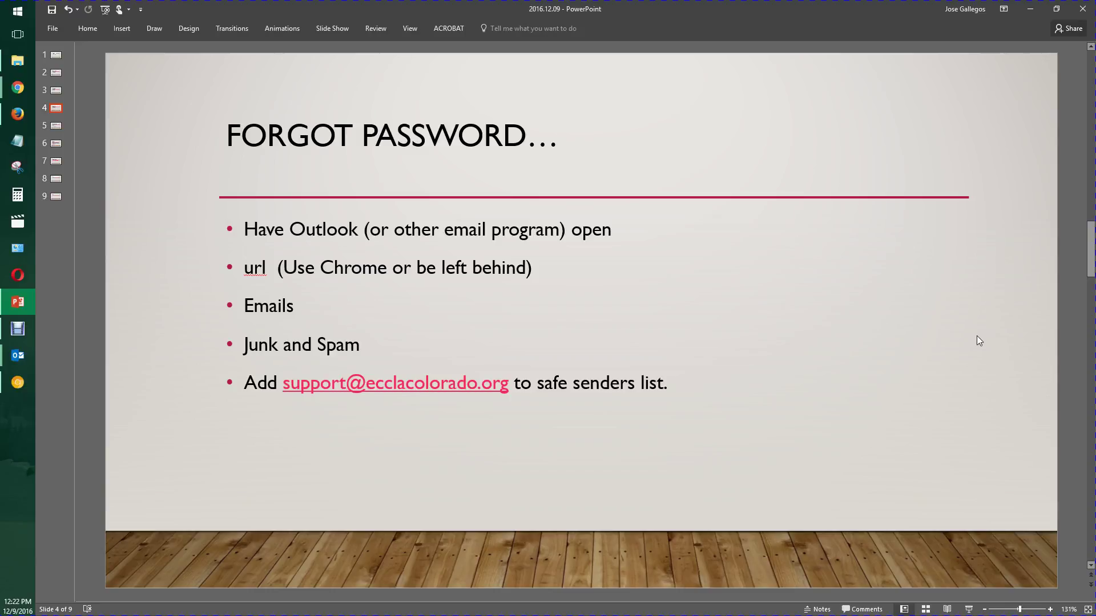
scroll(977, 336, down, 1)
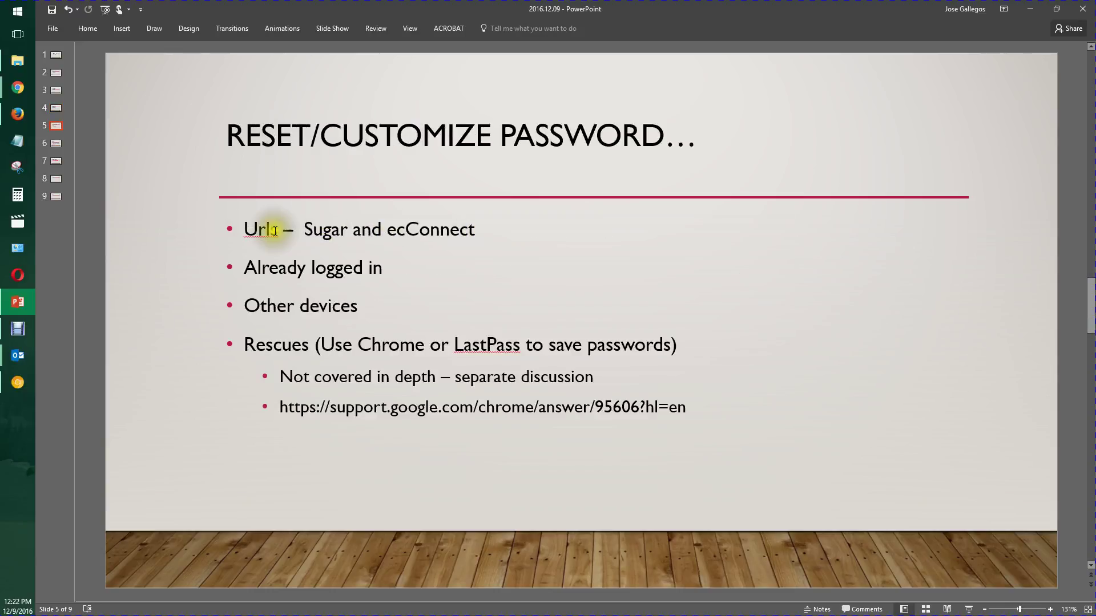
- Highlight the 'Urls – Sugar and ecConnect' bullet on slide 5
triple_click(265, 230)
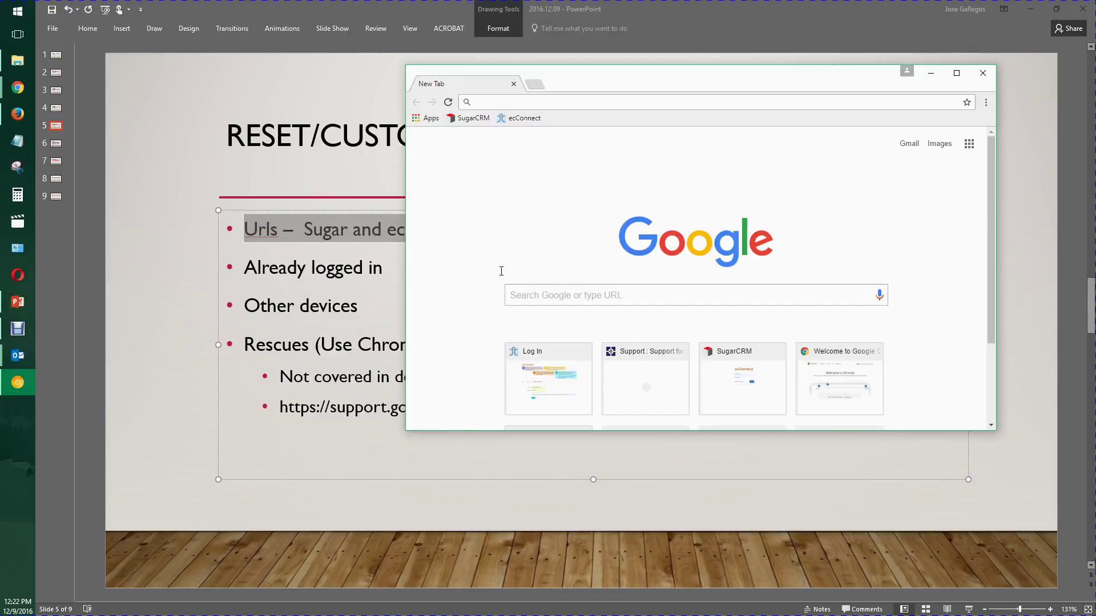
- Load the SugarCRM login page and open the ecConnect portal login in a second tab
click(467, 121)
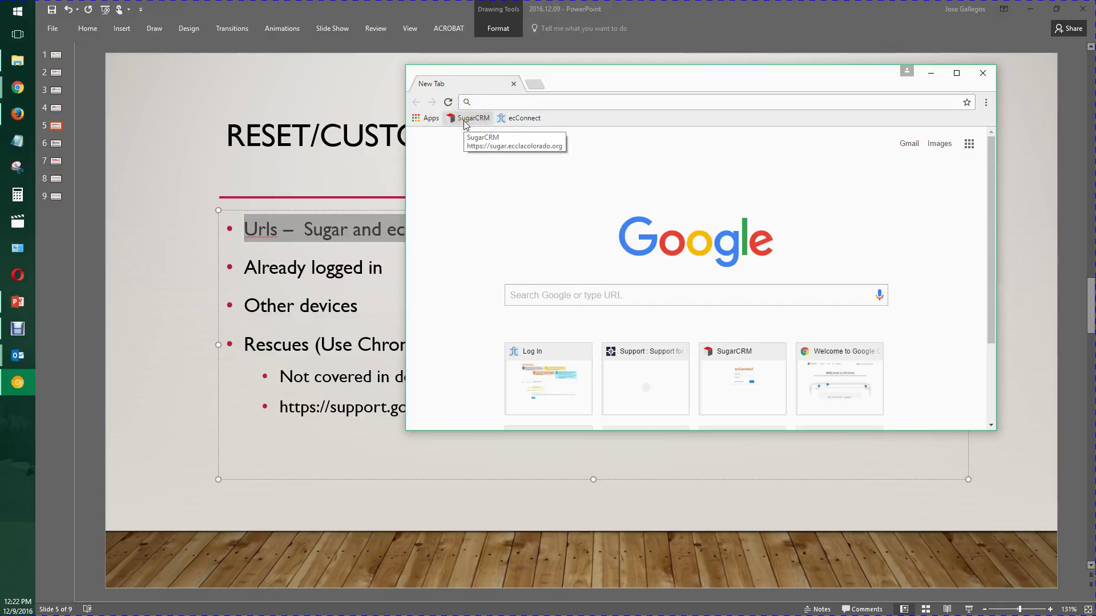
click(467, 119)
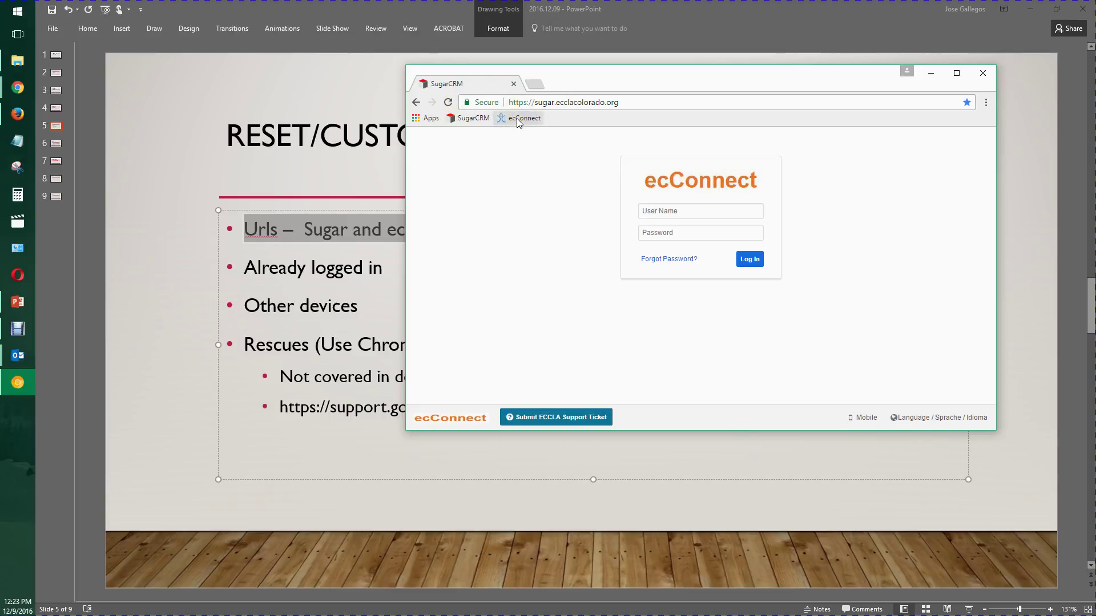
click(519, 123)
middle_click(519, 123)
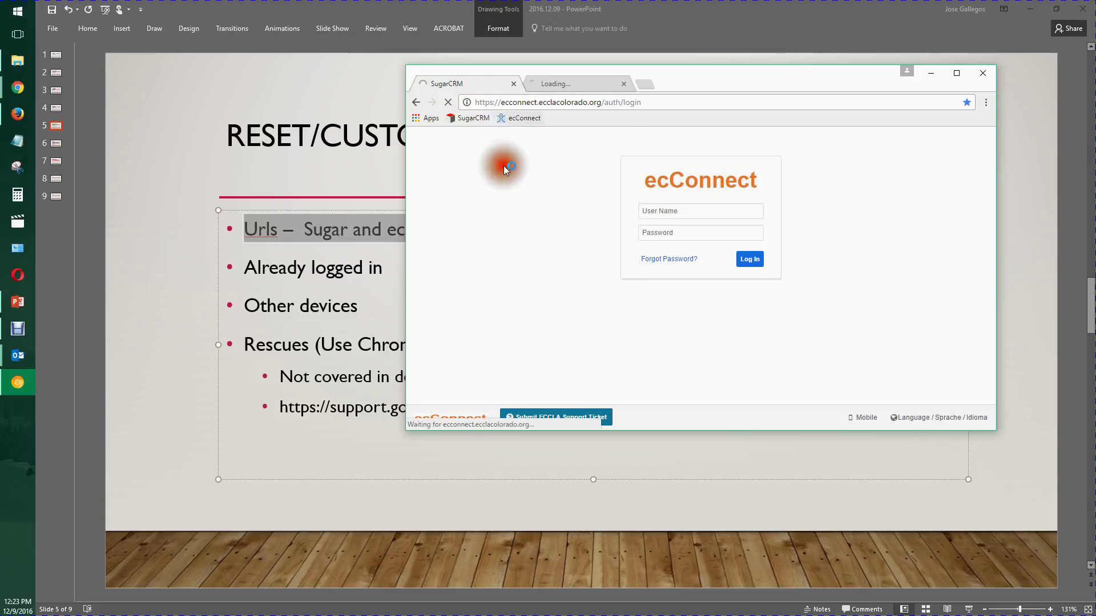
click(464, 117)
- Switch between the Sugar and ecConnect tabs and maximize the browser window
click(571, 84)
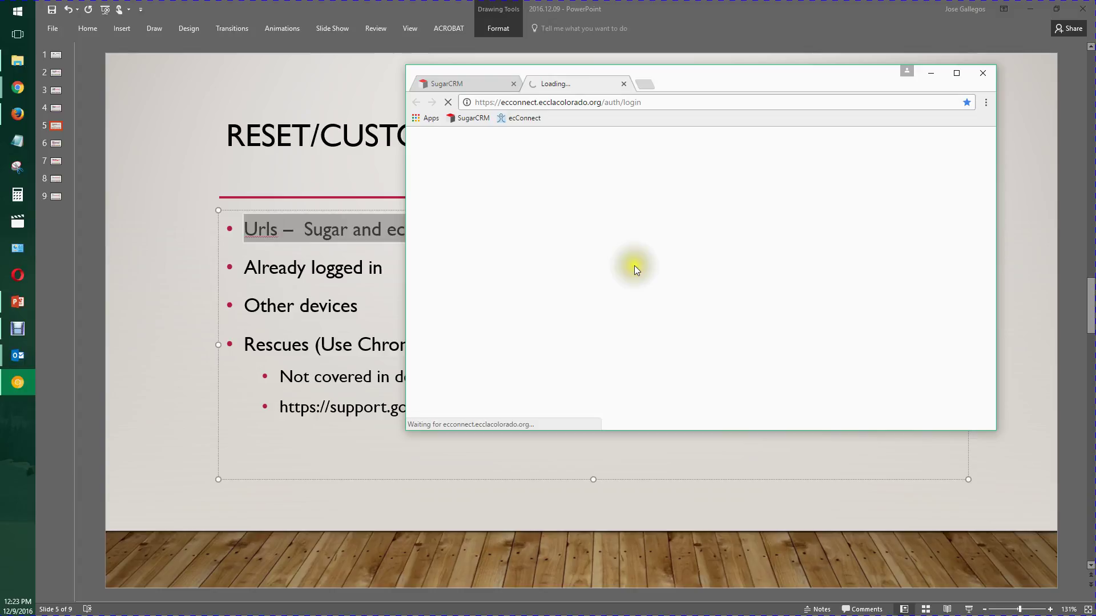
click(482, 84)
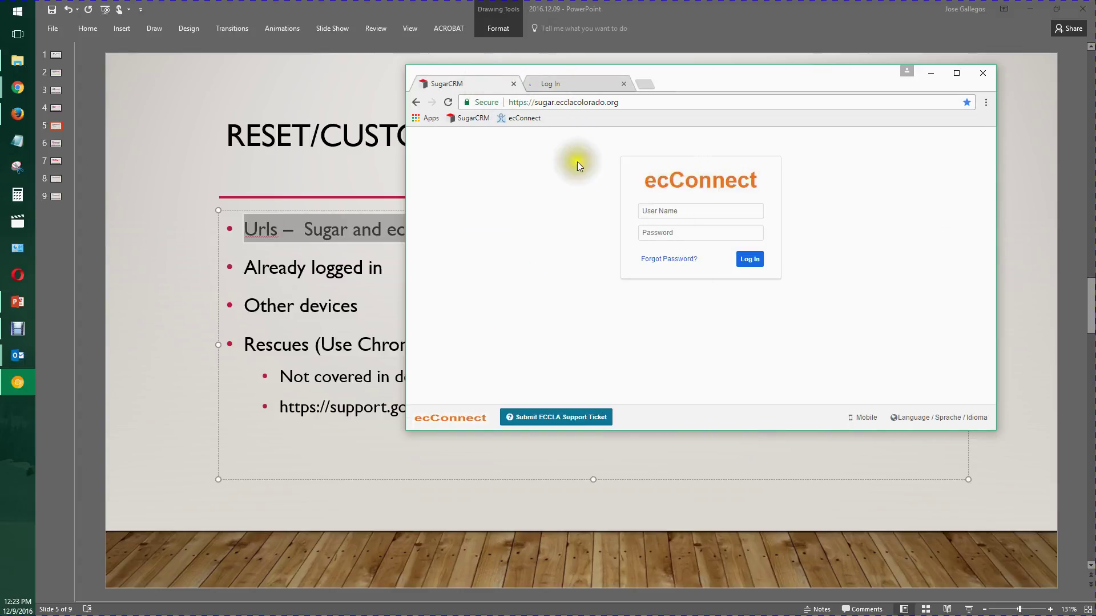
click(566, 85)
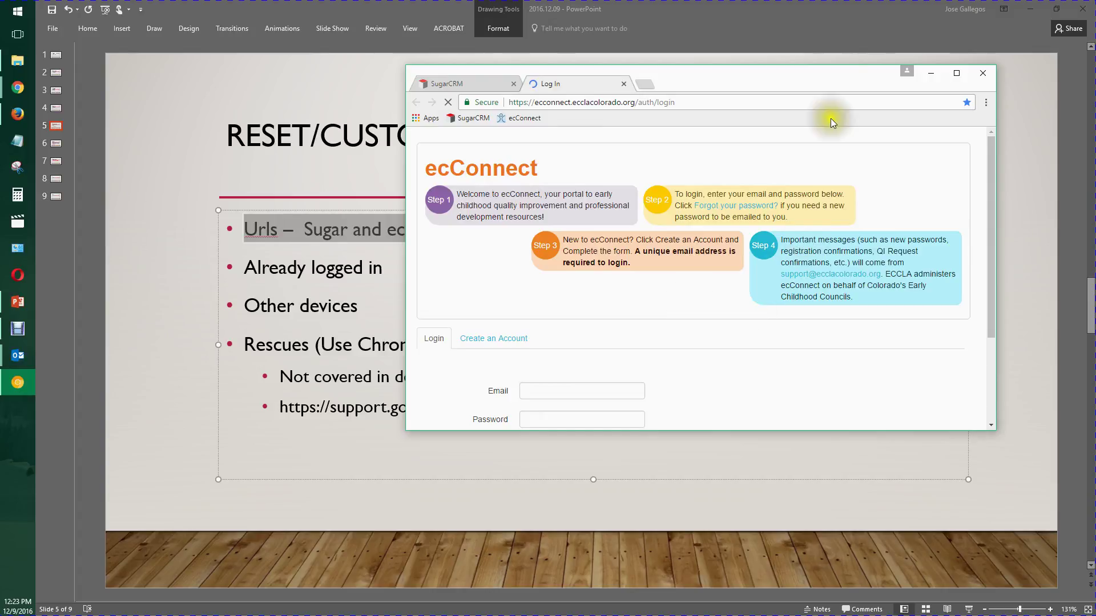
double_click(833, 73)
click(111, 9)
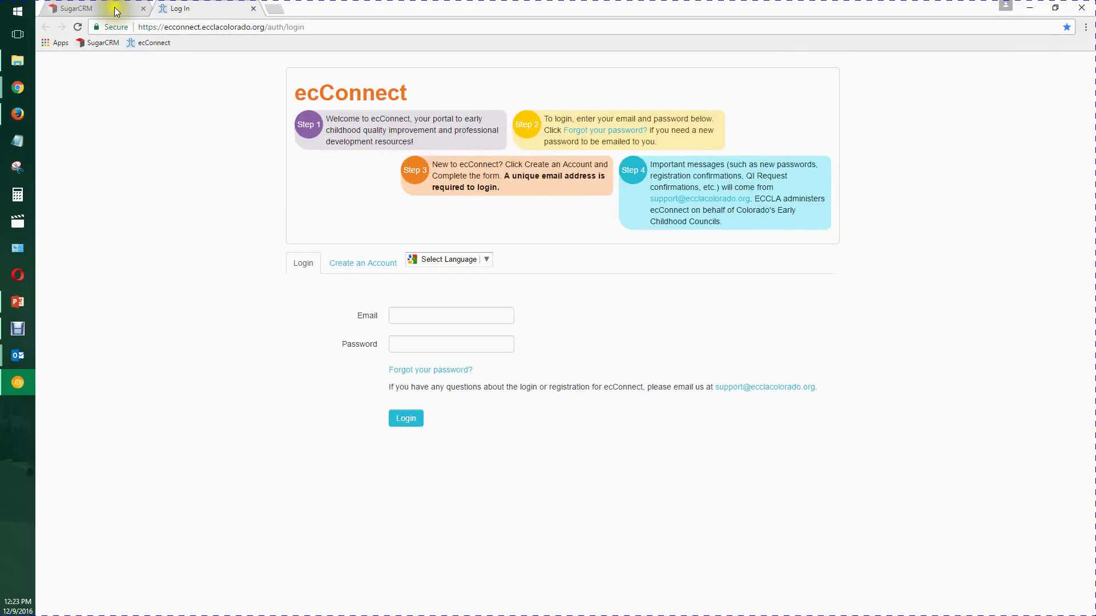
click(212, 10)
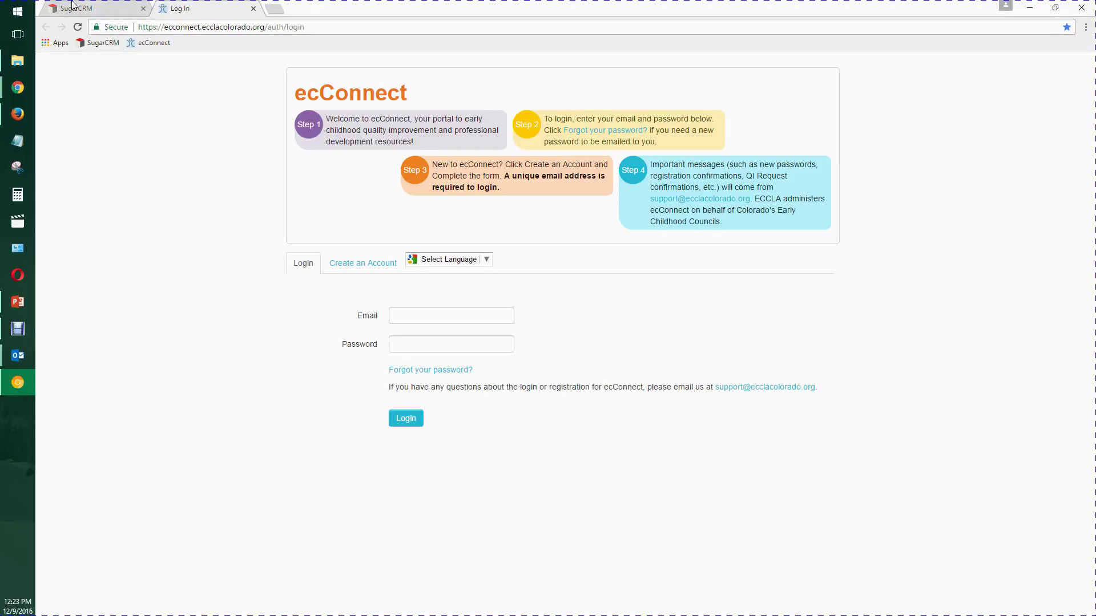
click(220, 26)
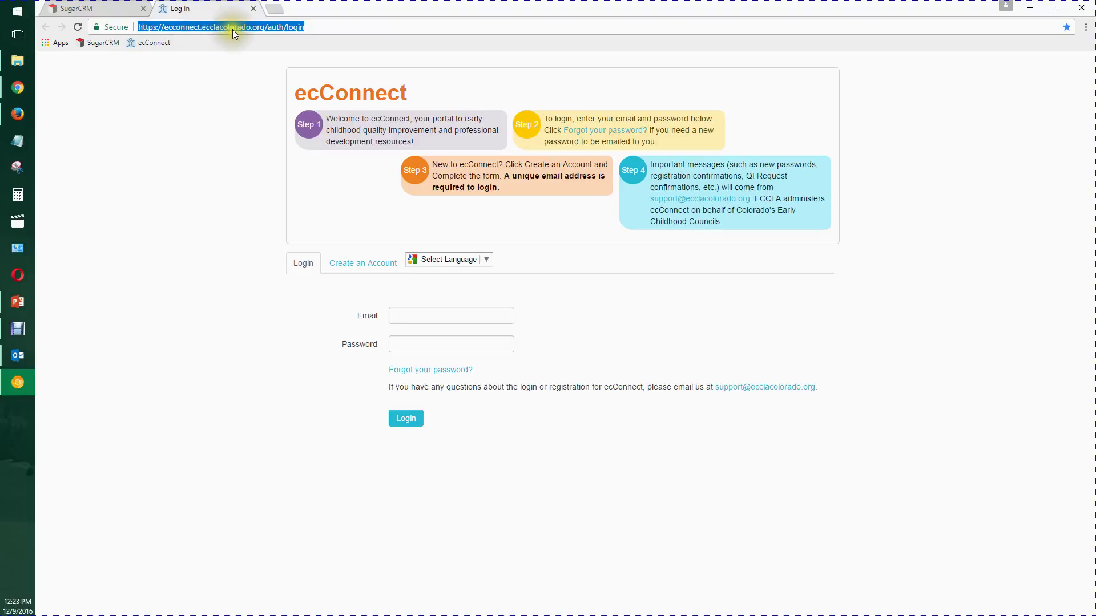
click(110, 7)
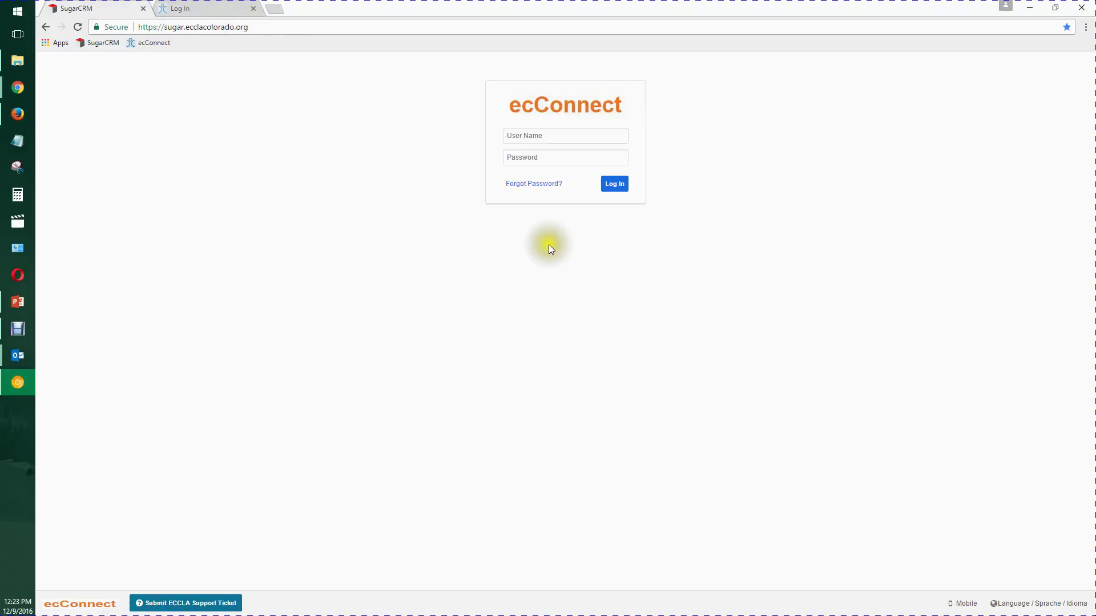
click(533, 184)
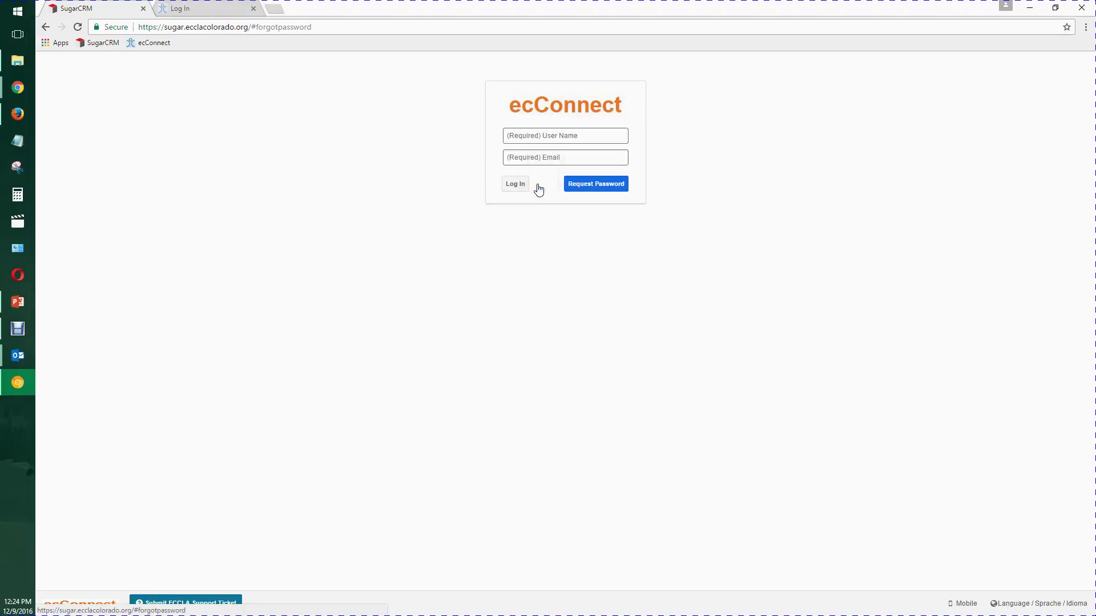
- Submit the Sugar password reset with the user name and e-mail, then switch to Outlook
click(575, 135)
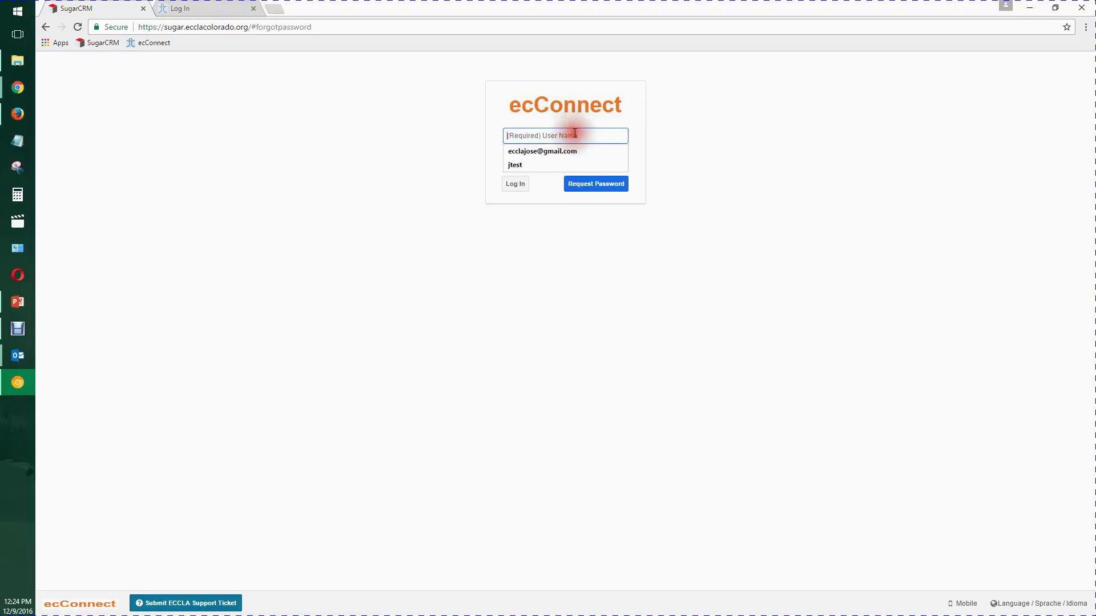
text(jtest)
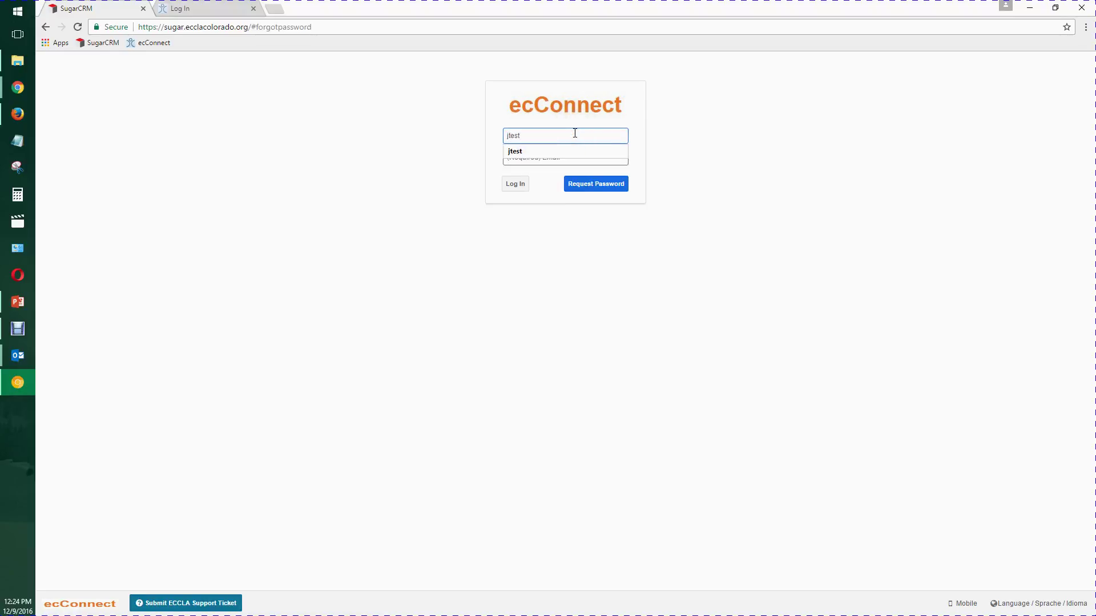
key(Tab)
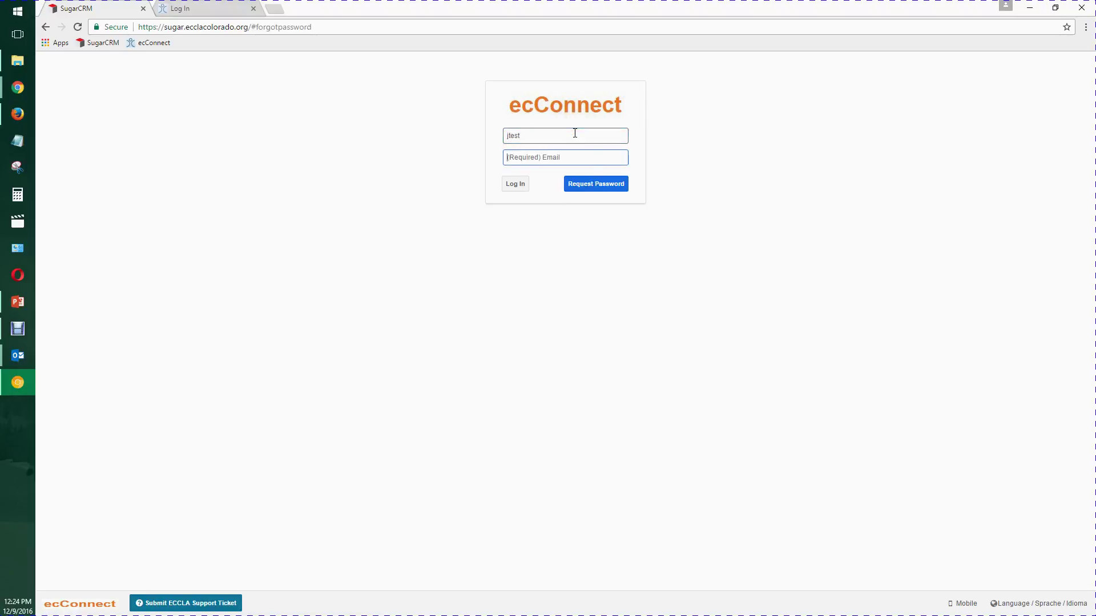
click(574, 162)
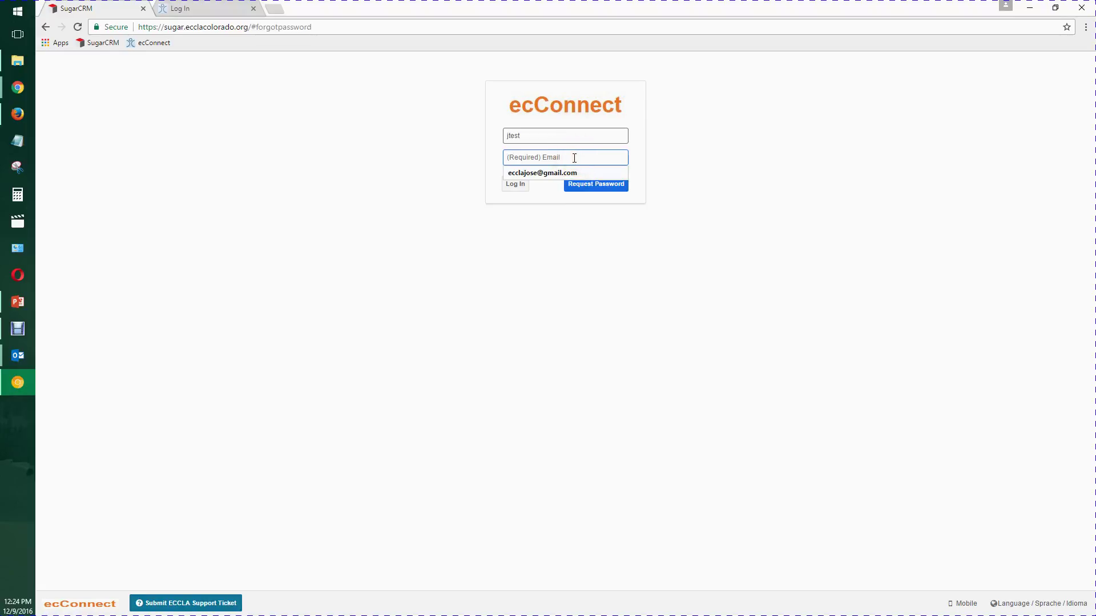
click(565, 172)
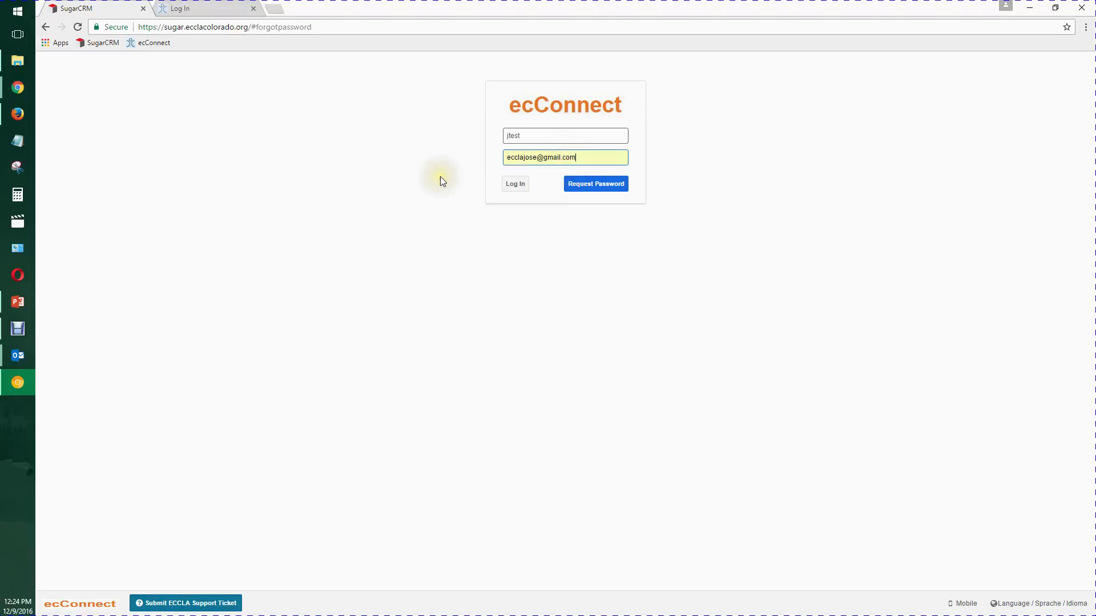
click(606, 190)
click(606, 190)
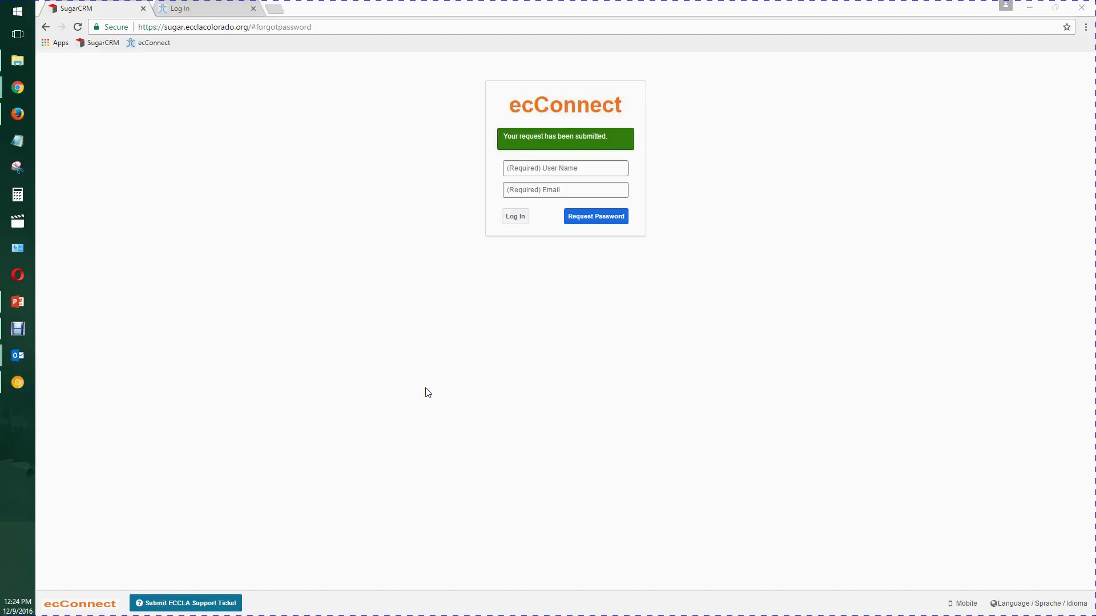
key(alt+Tab)
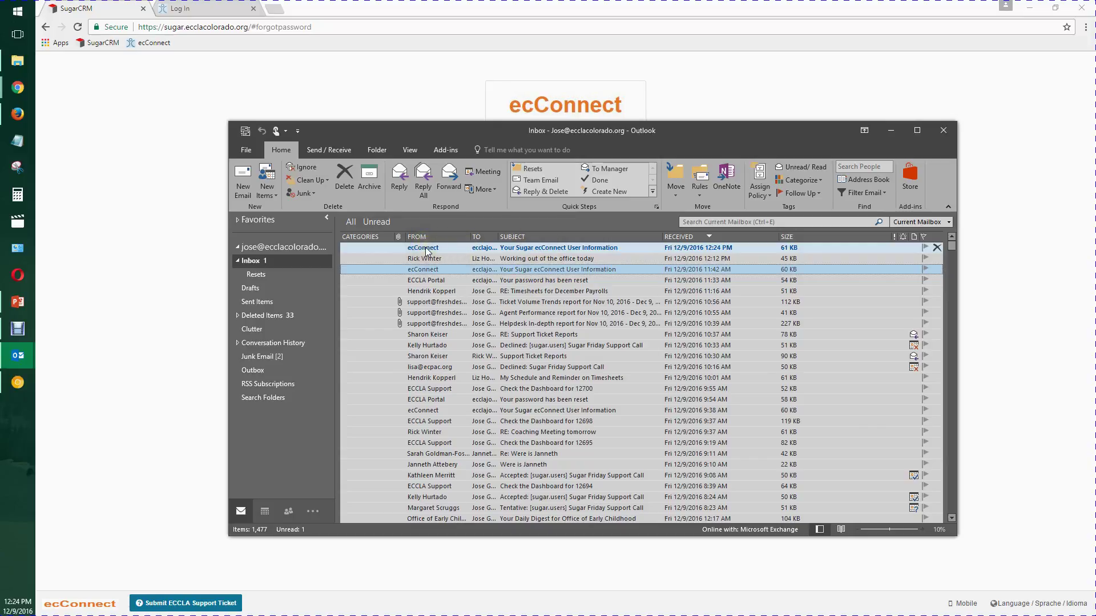
- Open the newest 'Your Sugar eConnect User Information' email
click(552, 249)
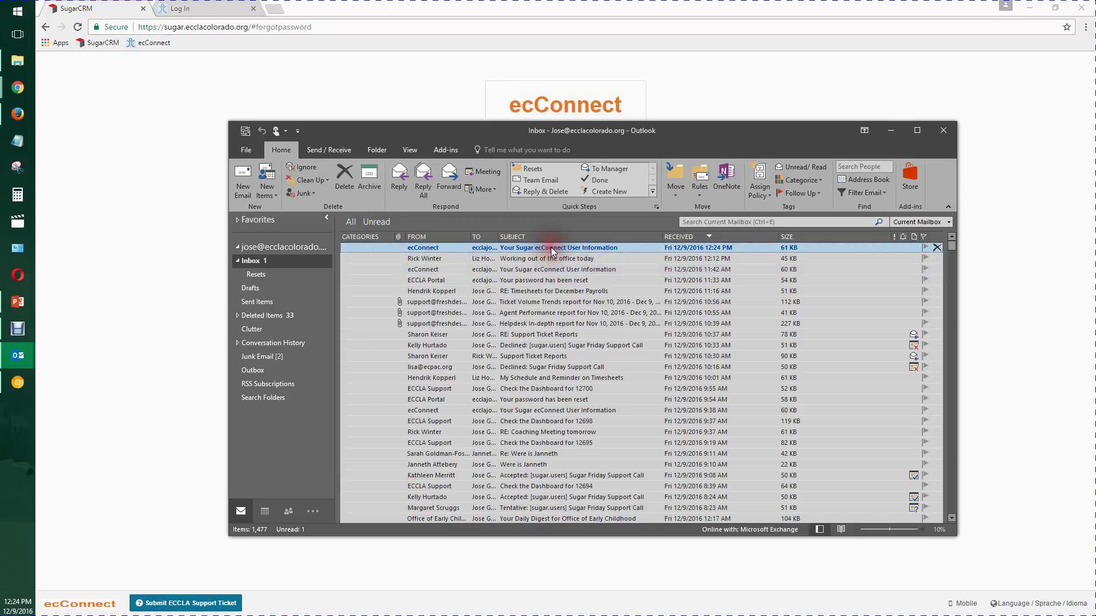
click(541, 243)
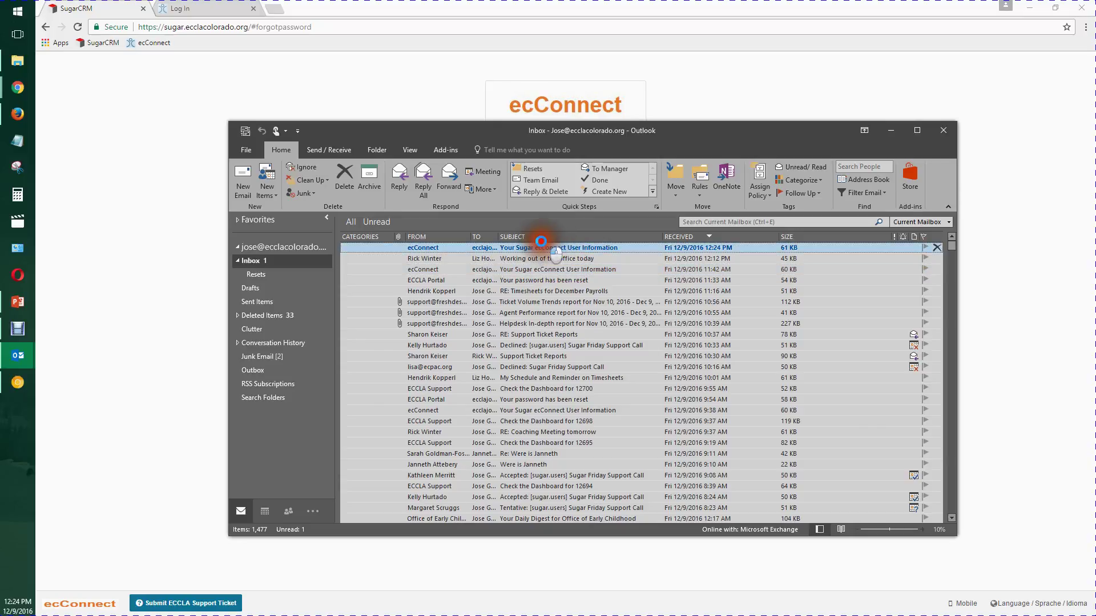
double_click(545, 247)
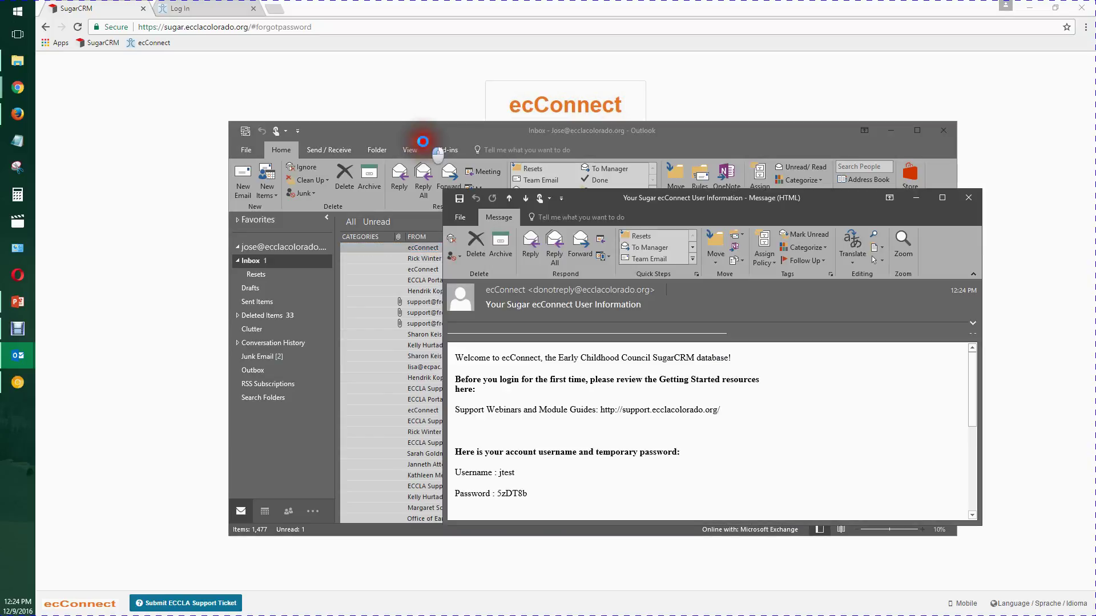
- Copy the temporary password from the email and return to Chrome
double_click(513, 493)
right_click(513, 495)
click(521, 503)
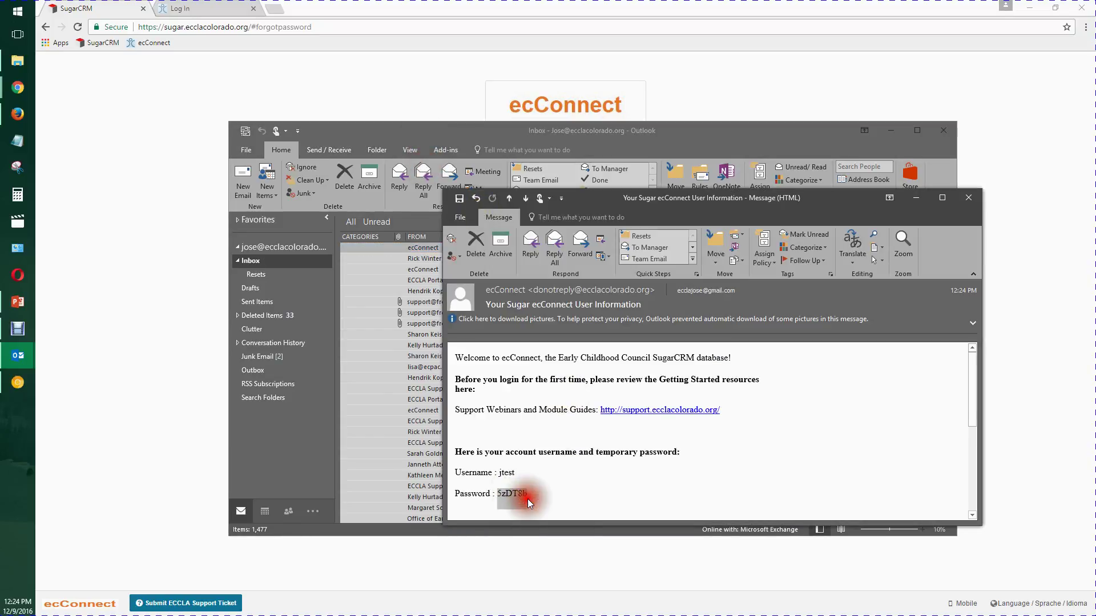
click(306, 67)
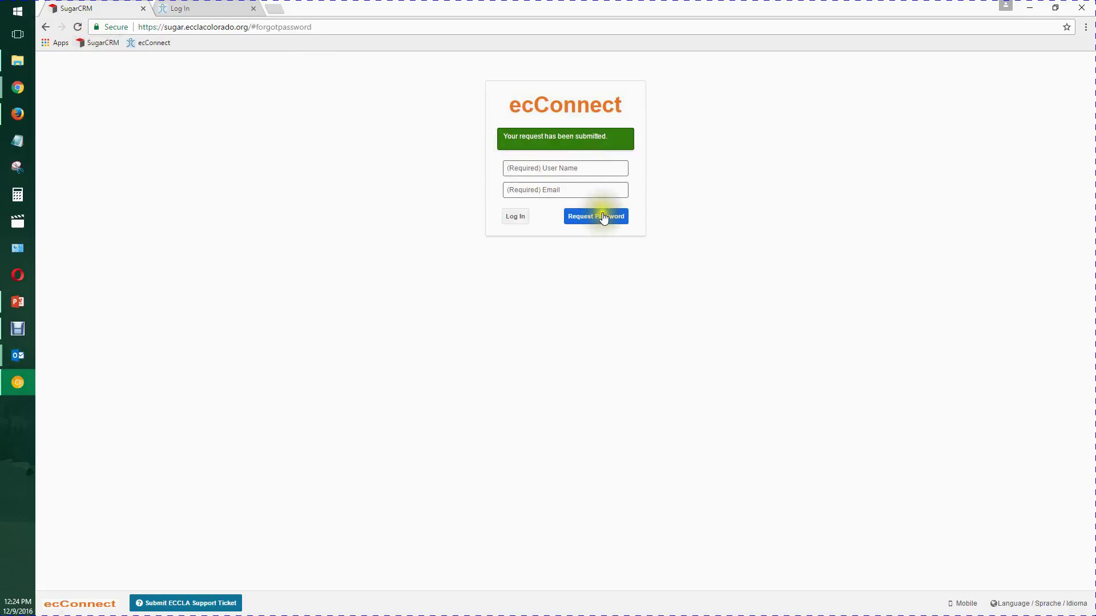
- Log in to SugarCRM as the test user with the pasted temporary password, then return to PowerPoint
click(101, 46)
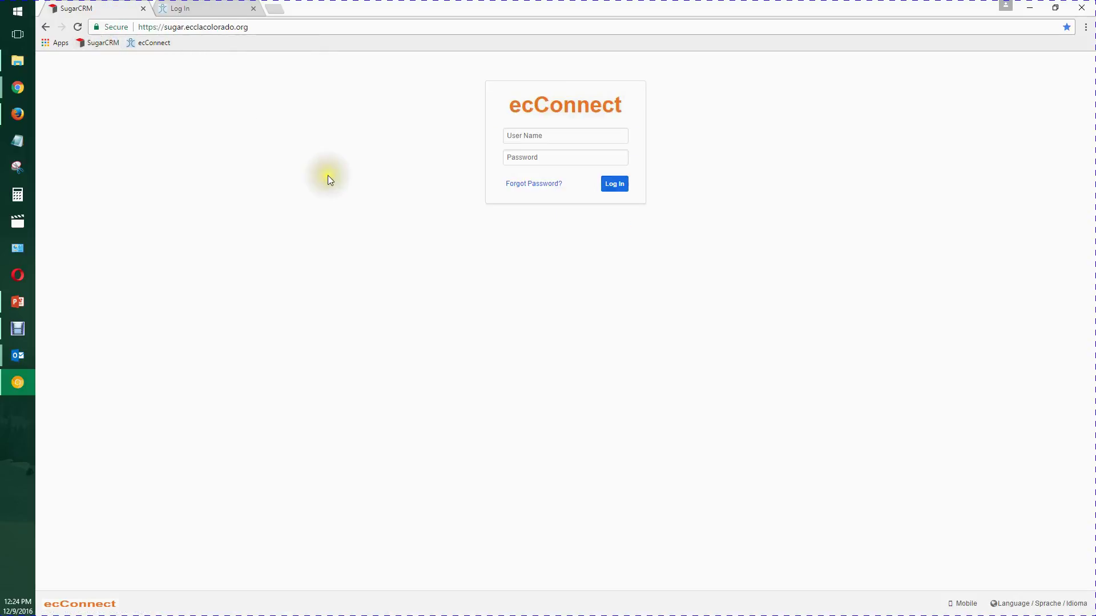
click(526, 135)
text(t)
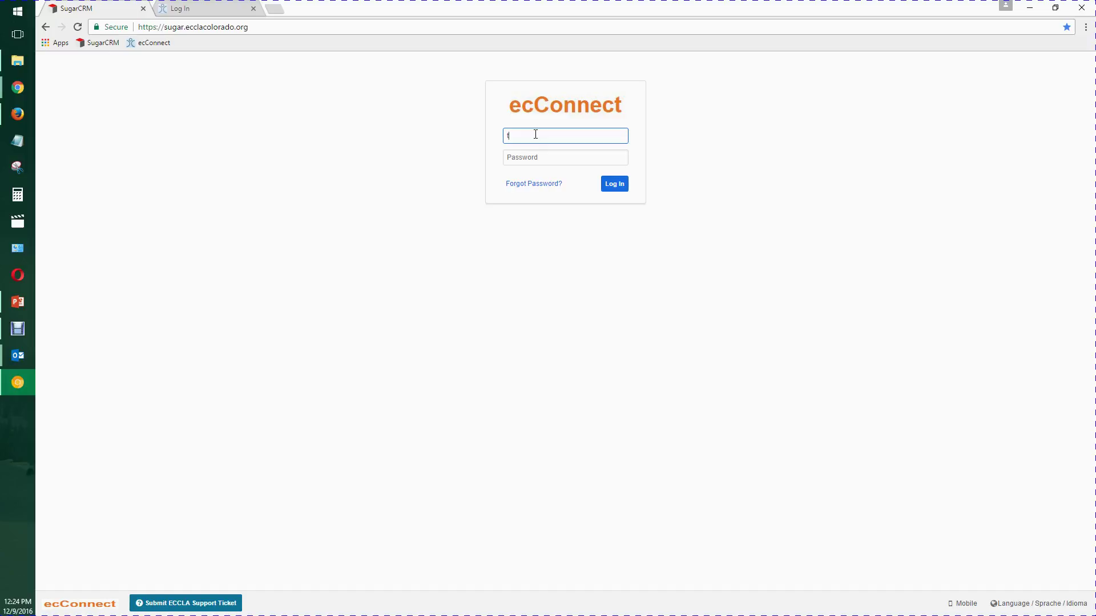
text(jtest)
key(Tab)
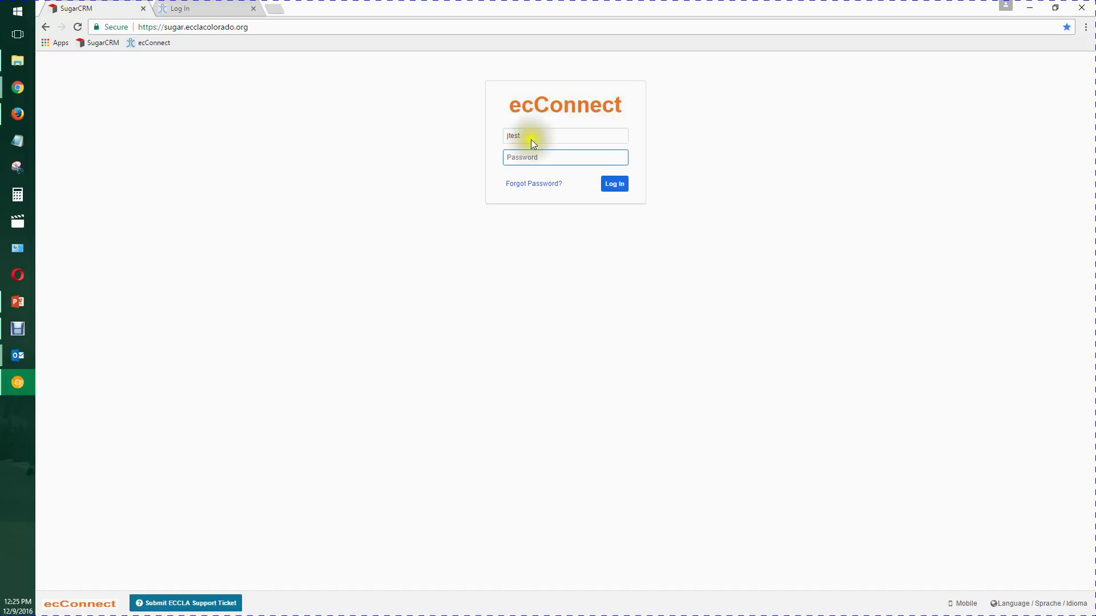
right_click(519, 159)
click(576, 243)
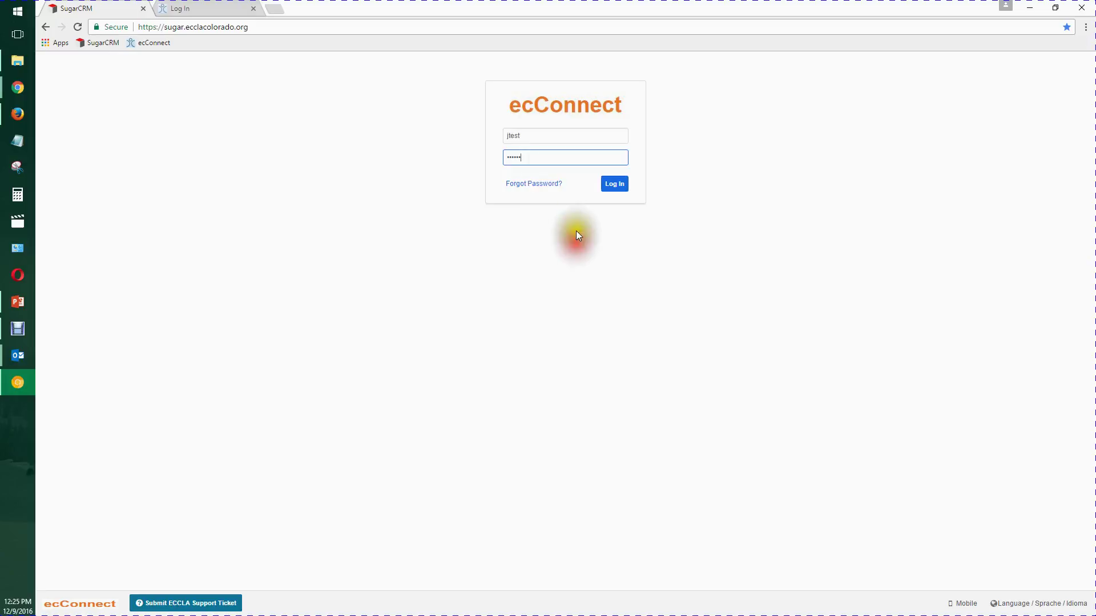
click(561, 250)
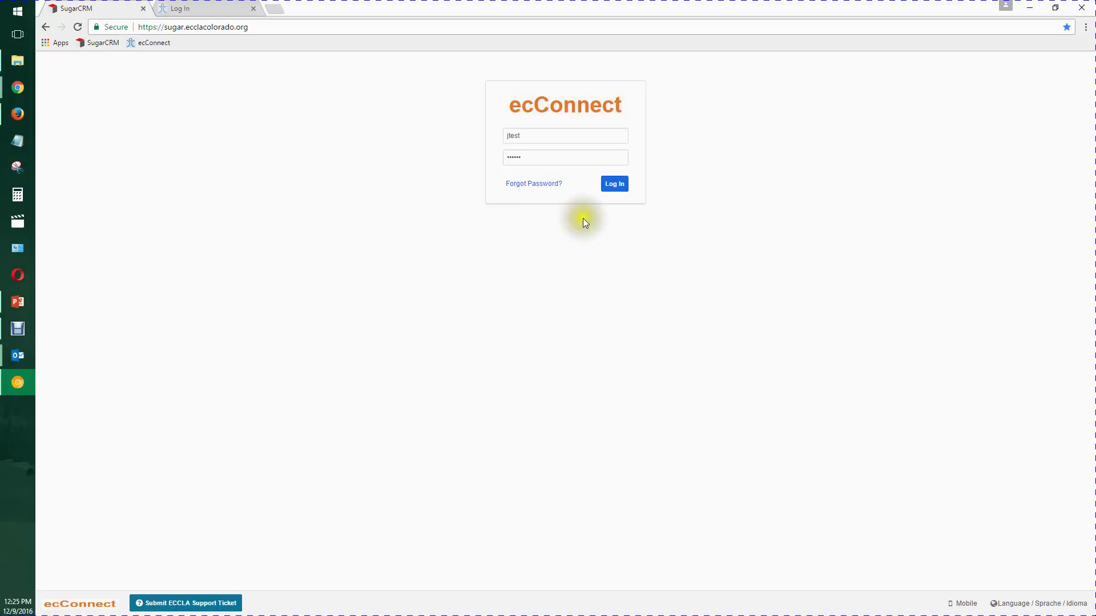
click(614, 184)
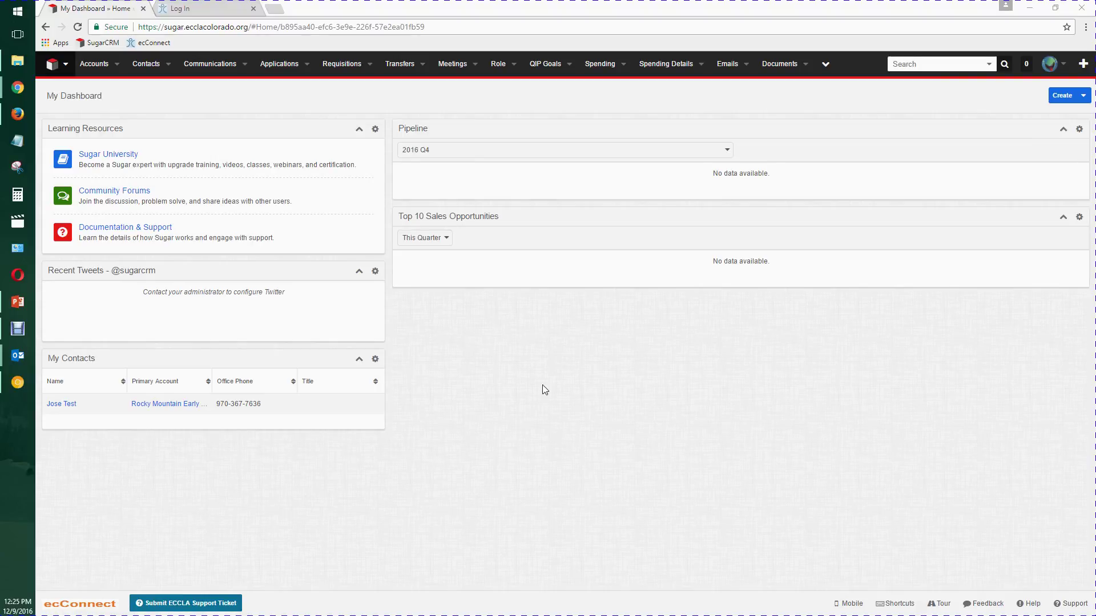
key(alt+Tab)
- Highlight the 'Already logged in' bullet on slide 5 and glance at slide 6
click(390, 273)
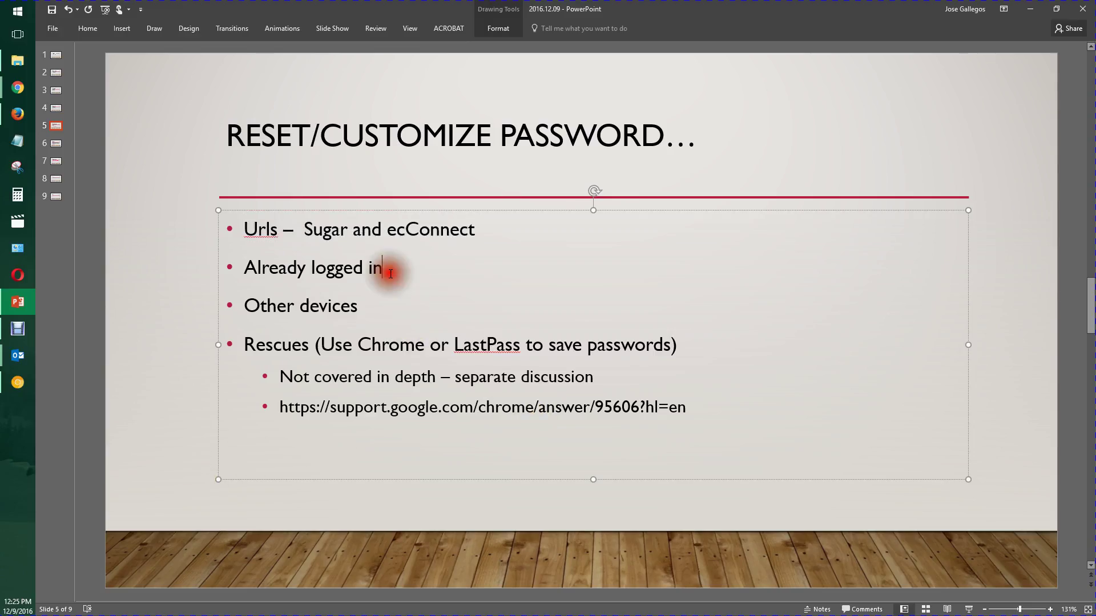
drag(390, 273, 245, 269)
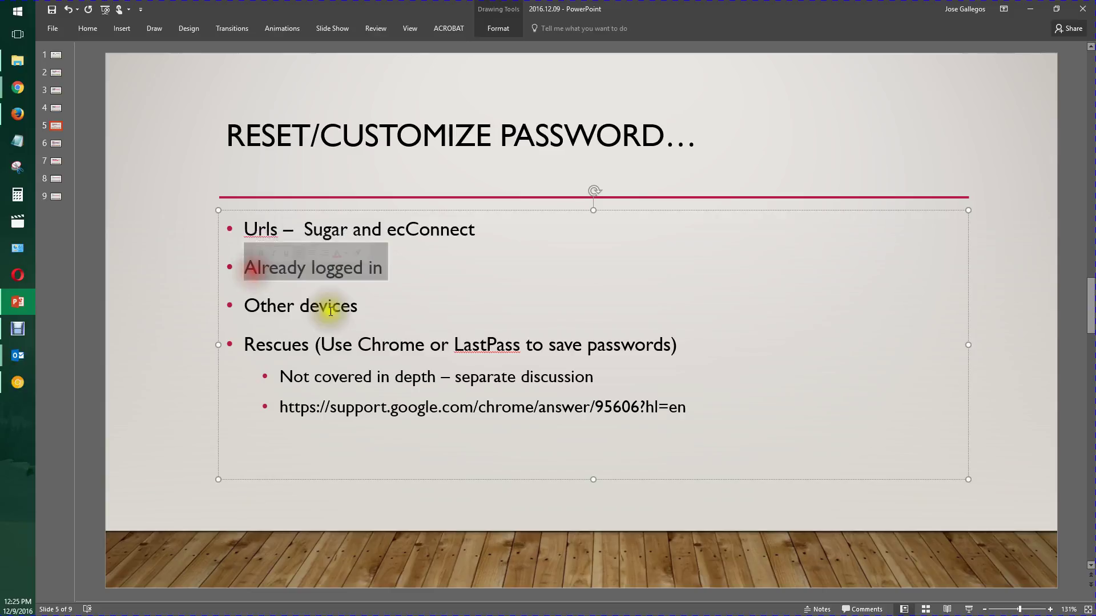
scroll(431, 323, down, 1)
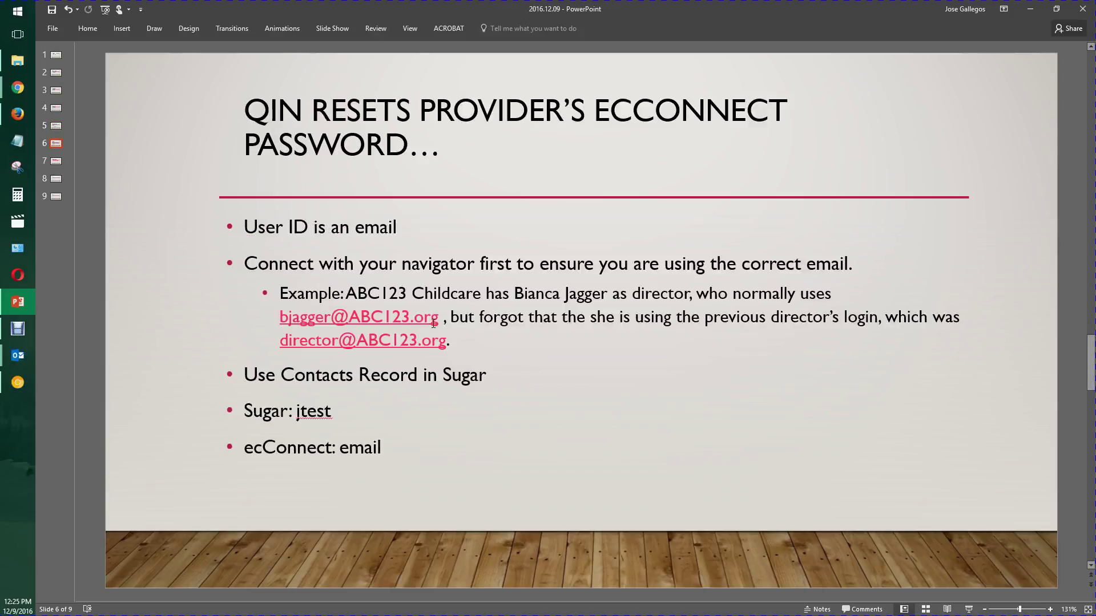
scroll(542, 329, up, 1)
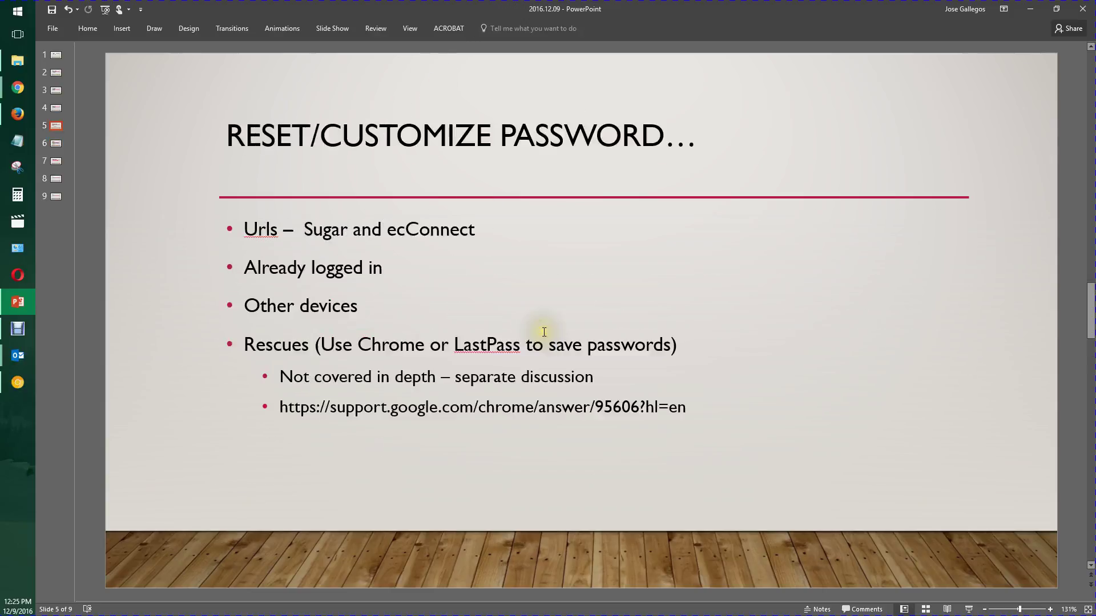
- Check the Sugar dashboard, then return to slide 5 and select RESET/CUSTOMIZE in its title
key(alt+Tab)
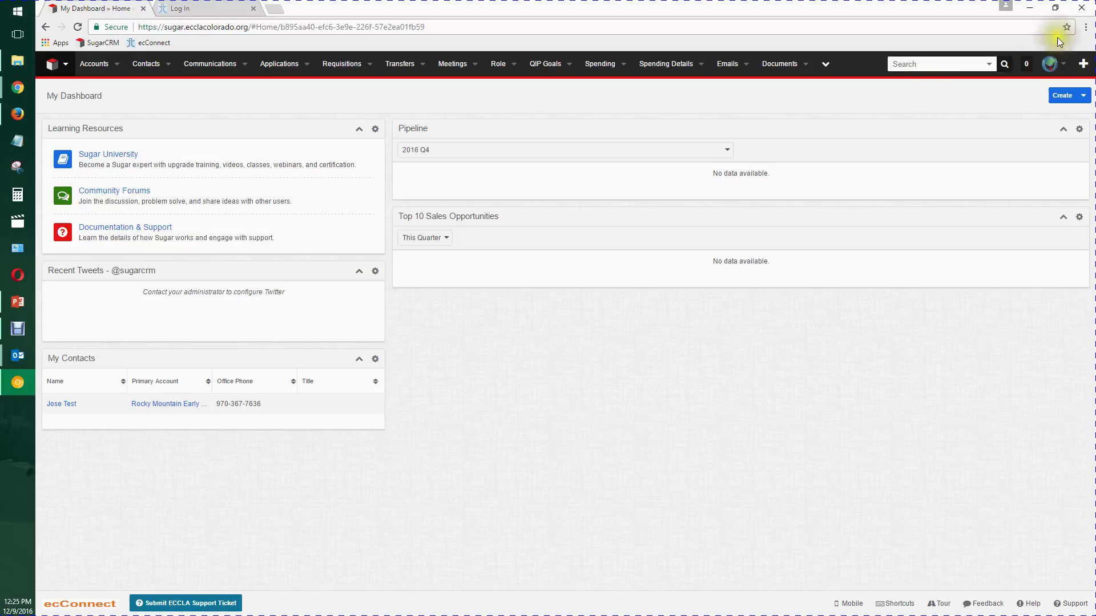
key(alt+Tab)
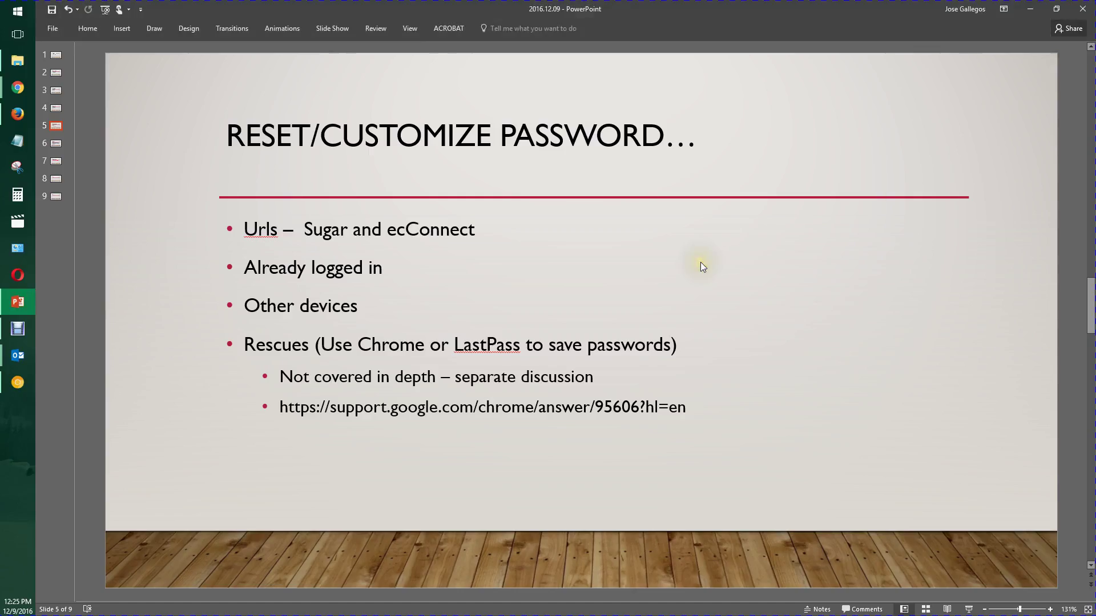
scroll(700, 262, up, 1)
scroll(530, 277, down, 1)
click(399, 137)
double_click(400, 137)
- Open the signed-in test user's Profile from the avatar menu and scroll through it
key(alt+Tab)
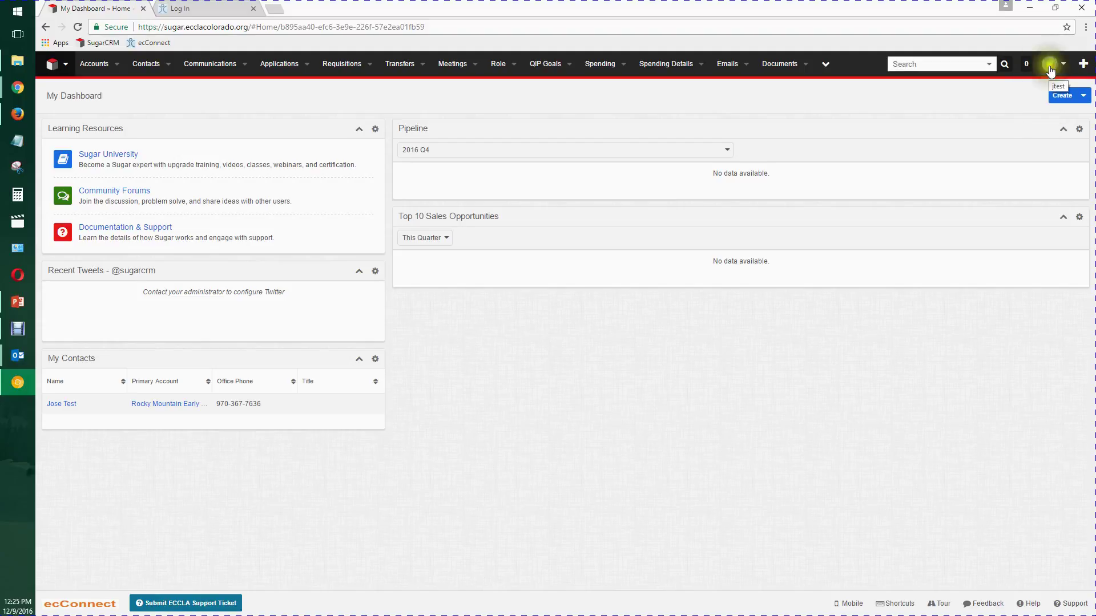
click(1055, 66)
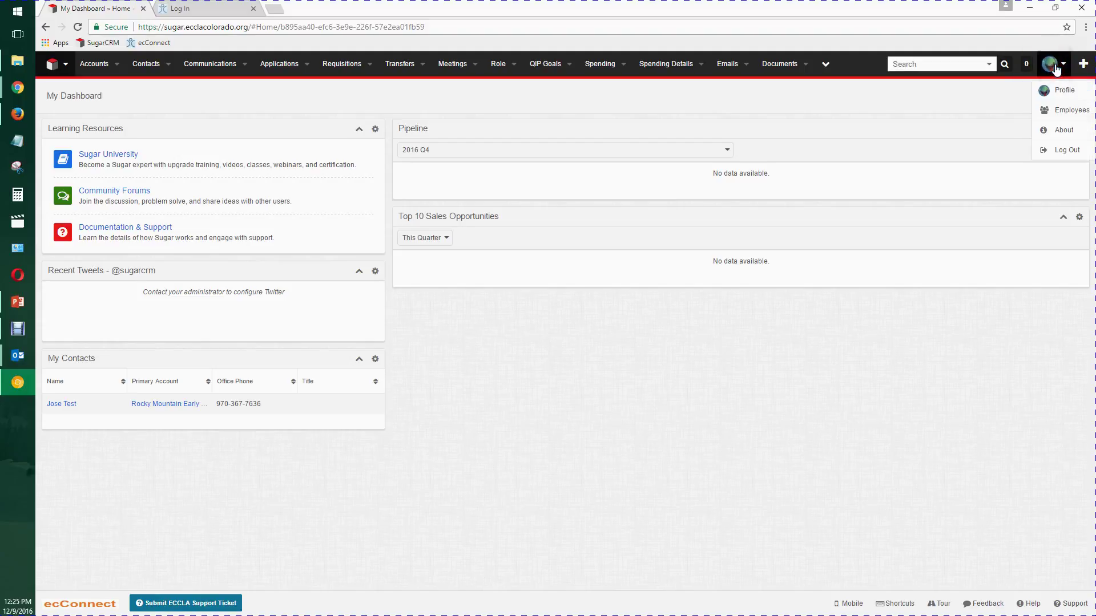
click(1057, 92)
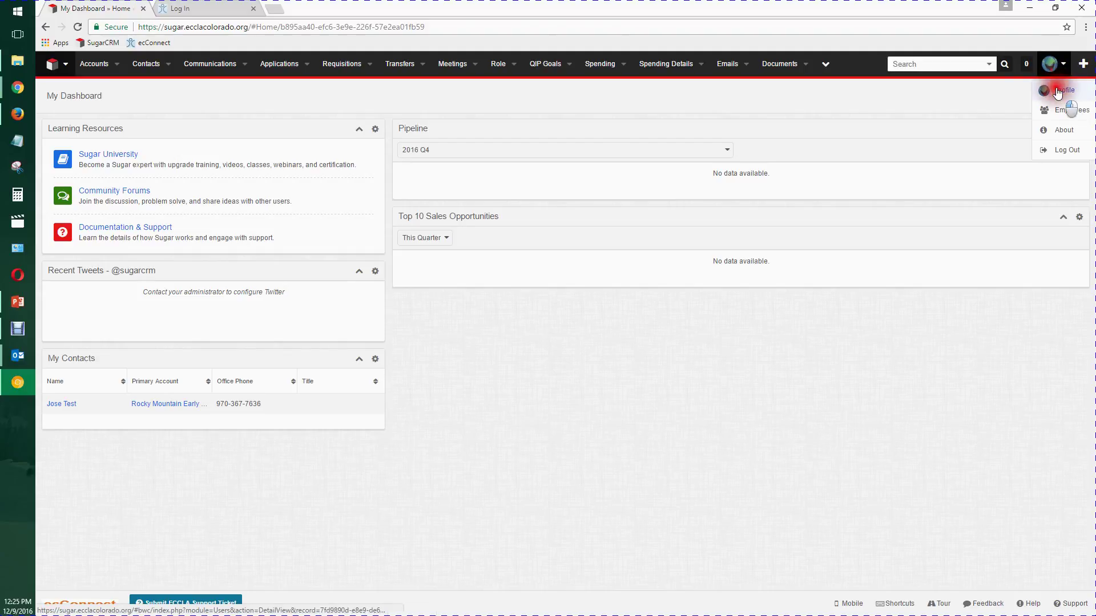
click(515, 179)
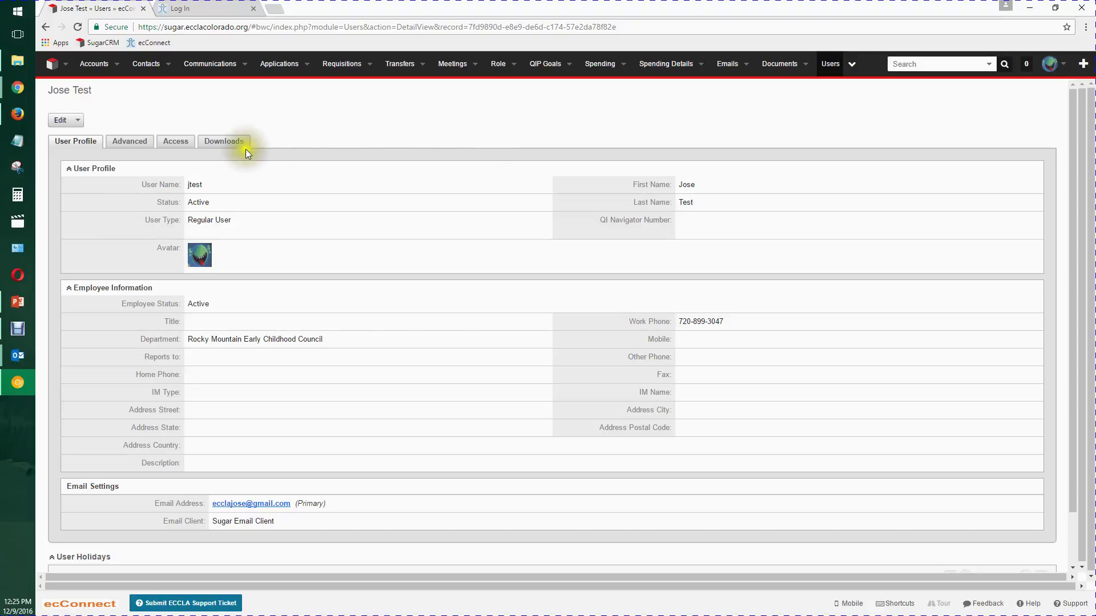
scroll(398, 188, down, 2)
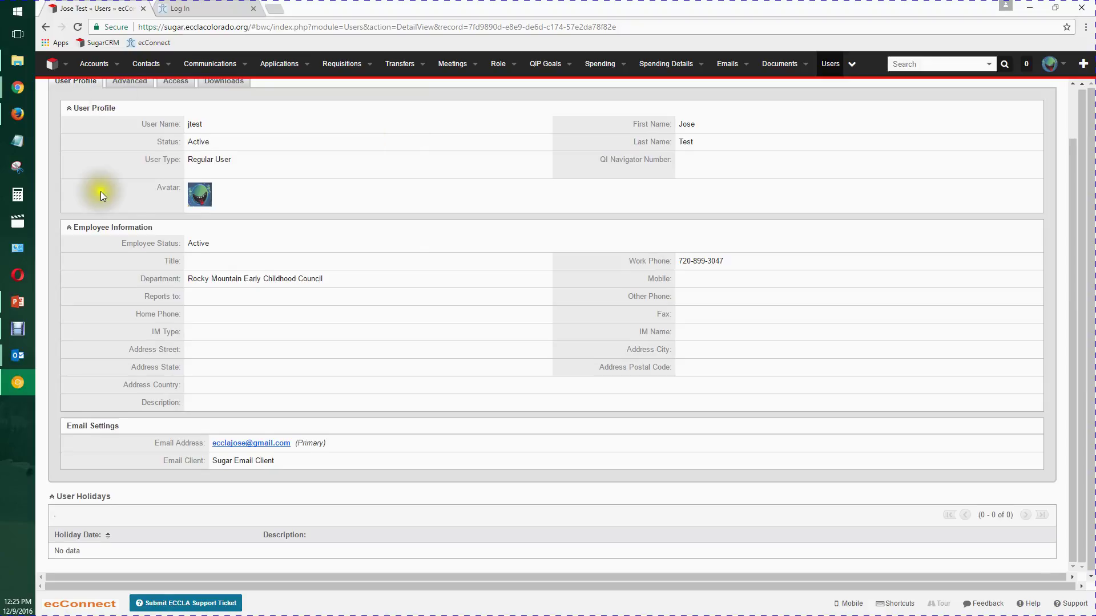
scroll(124, 192, up, 2)
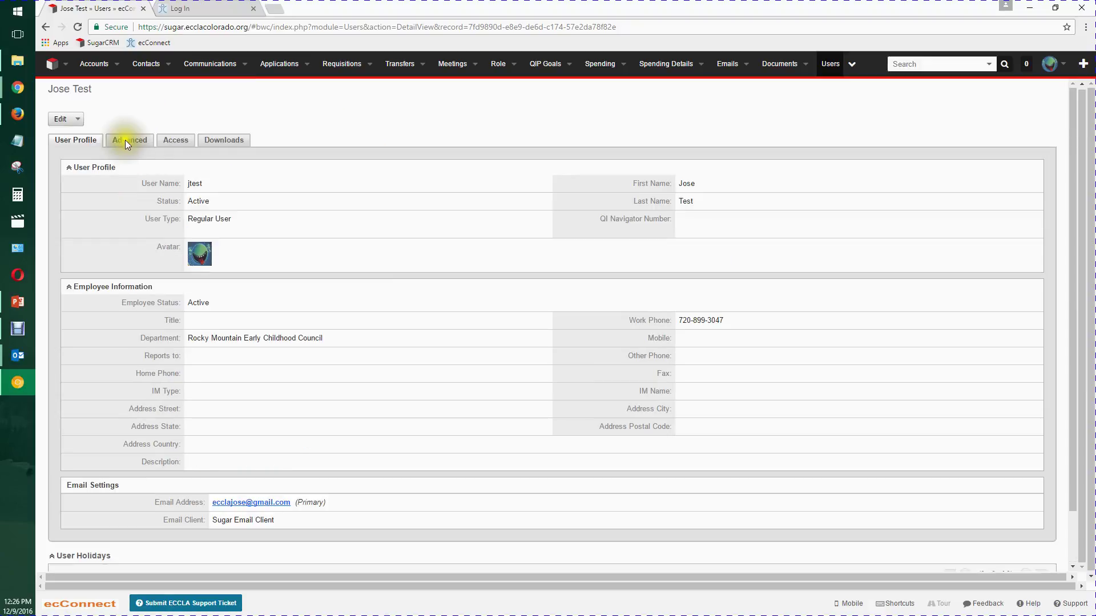
- Look through the Advanced, Access and Downloads tabs, then return to User Profile
click(127, 141)
click(168, 140)
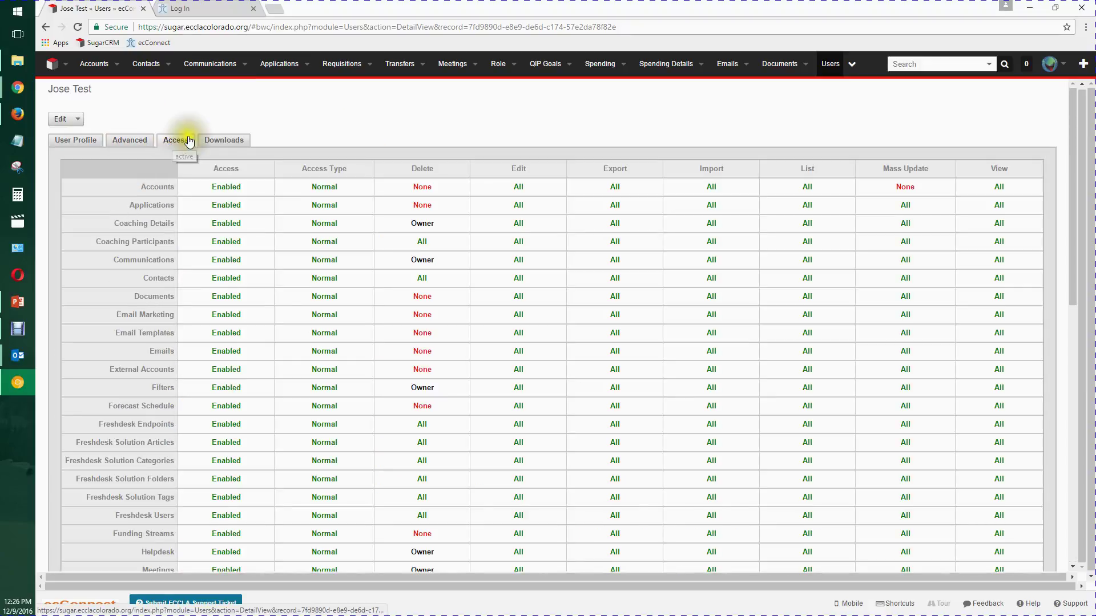
click(220, 141)
click(135, 145)
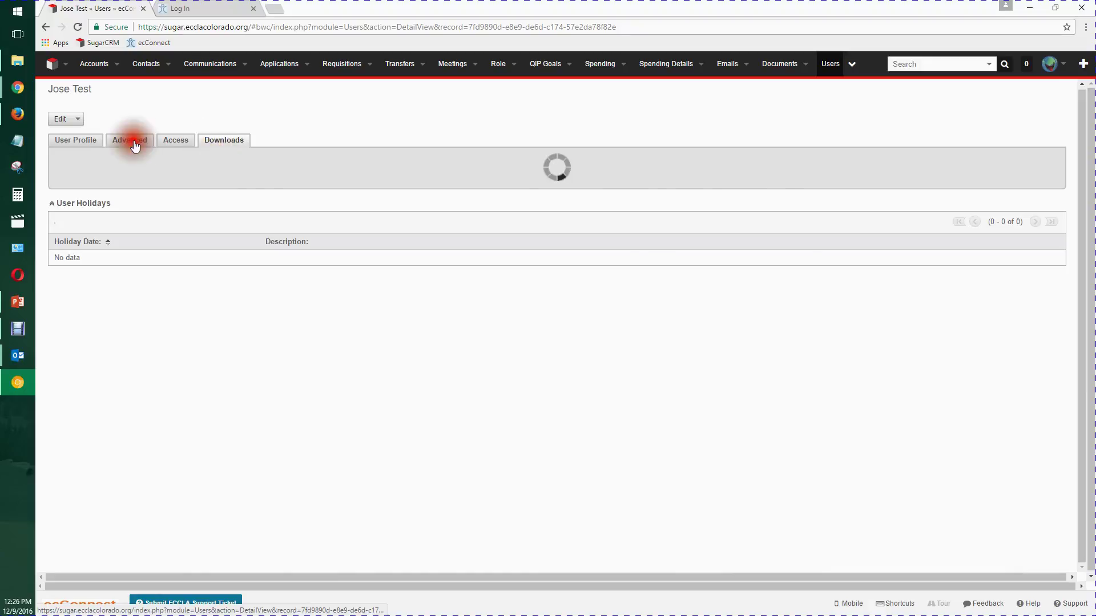
click(84, 142)
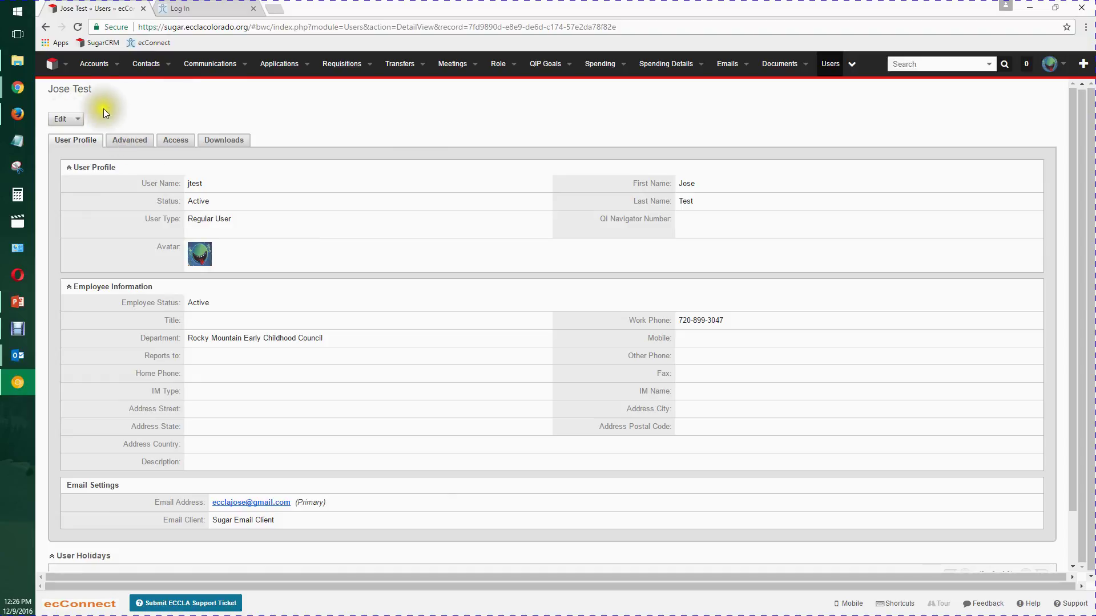
- Edit the test user's profile, show the Password fields, and highlight the four password rules
click(61, 118)
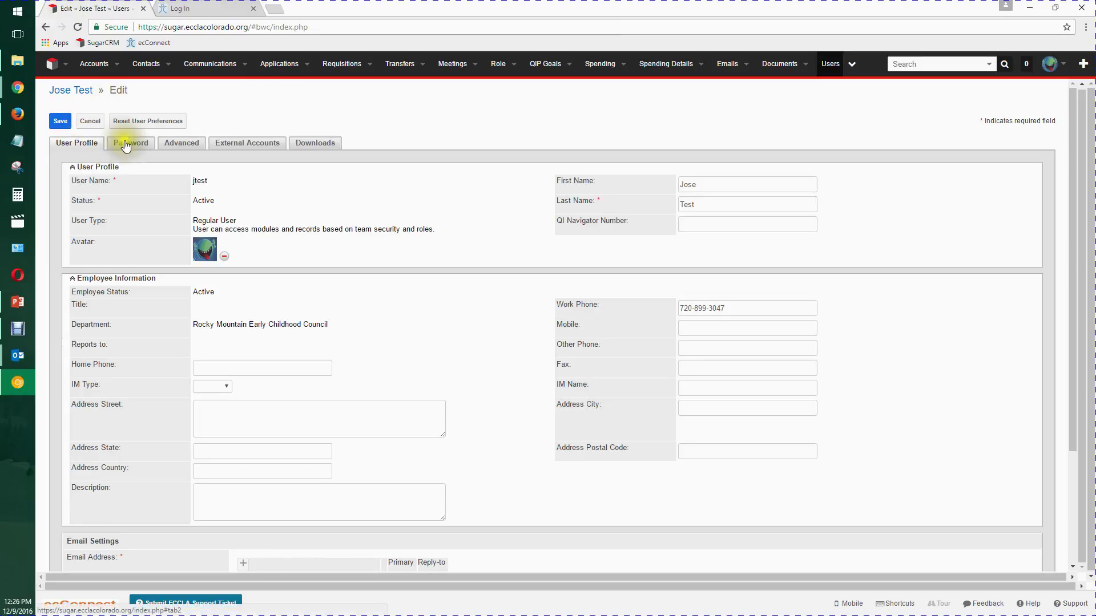
click(126, 146)
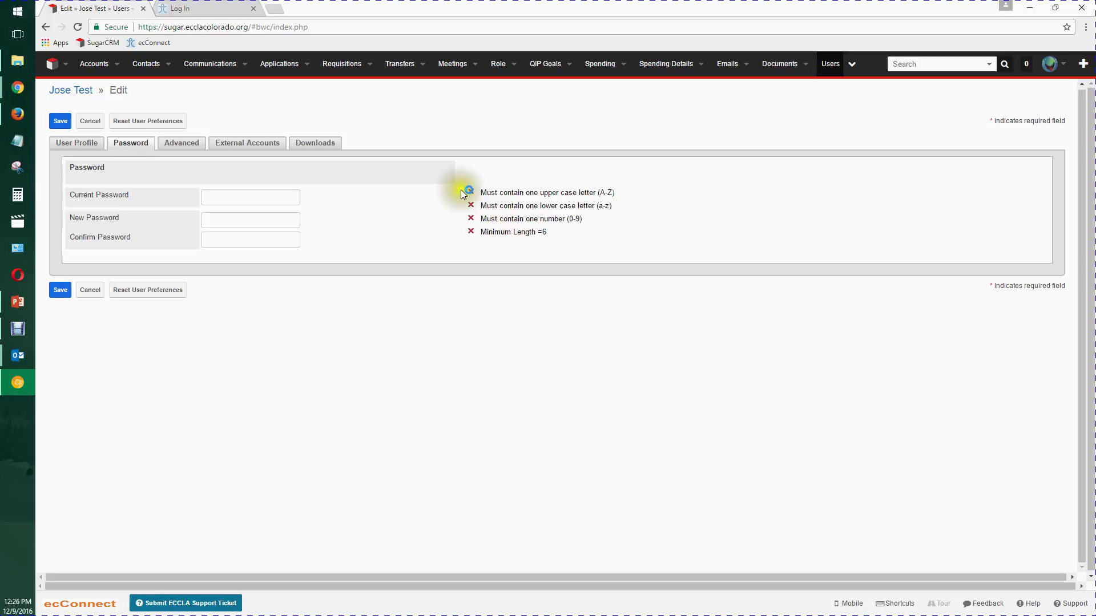
drag(452, 191, 590, 249)
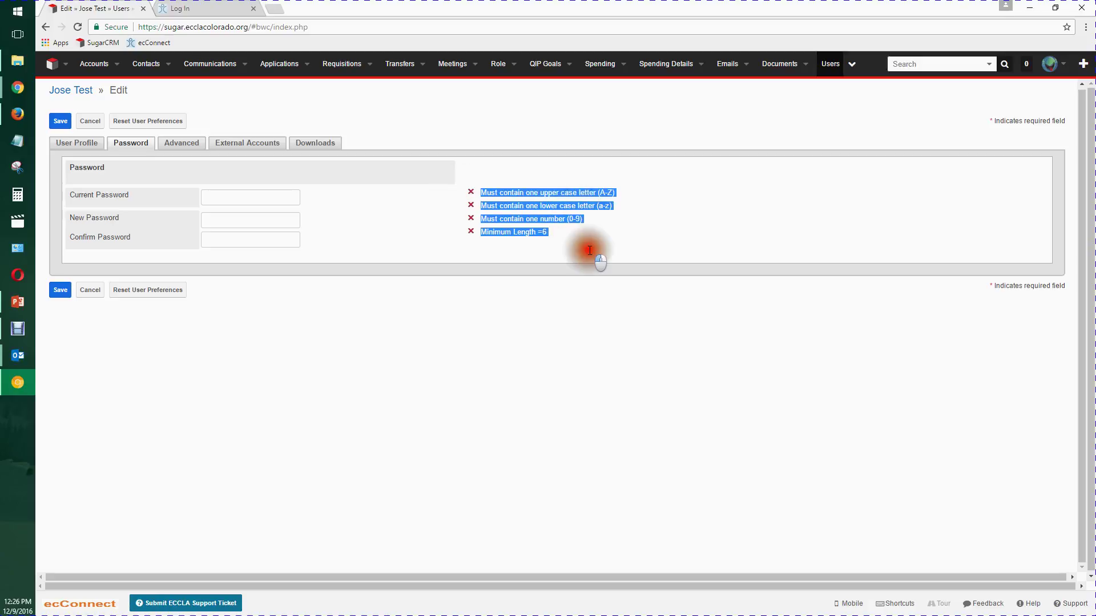
click(633, 238)
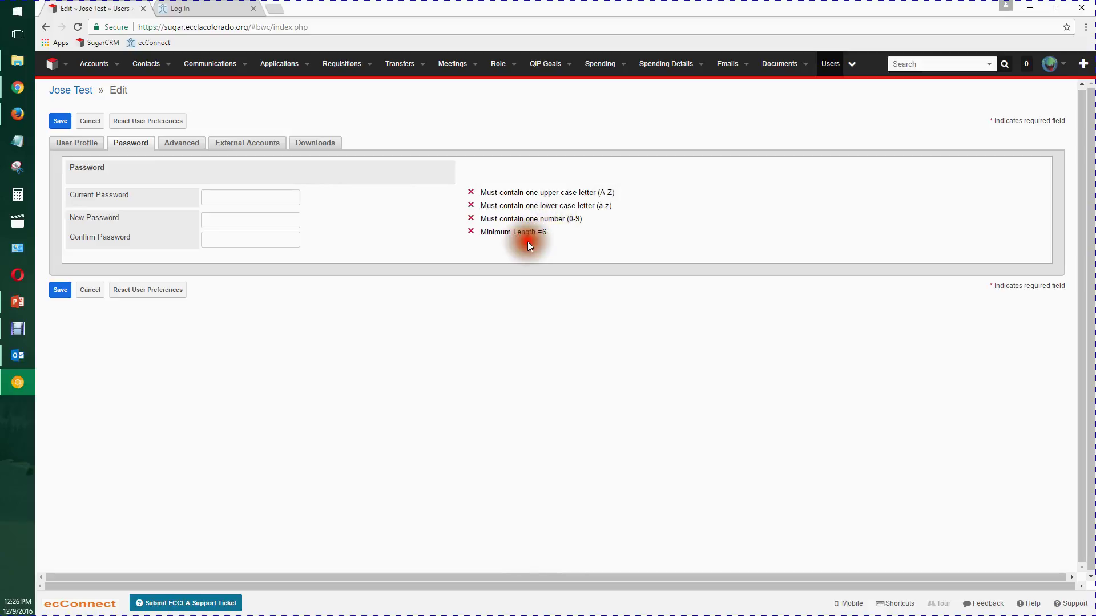
- Paste the current password, enter and confirm a compliant new password, and save it
click(243, 198)
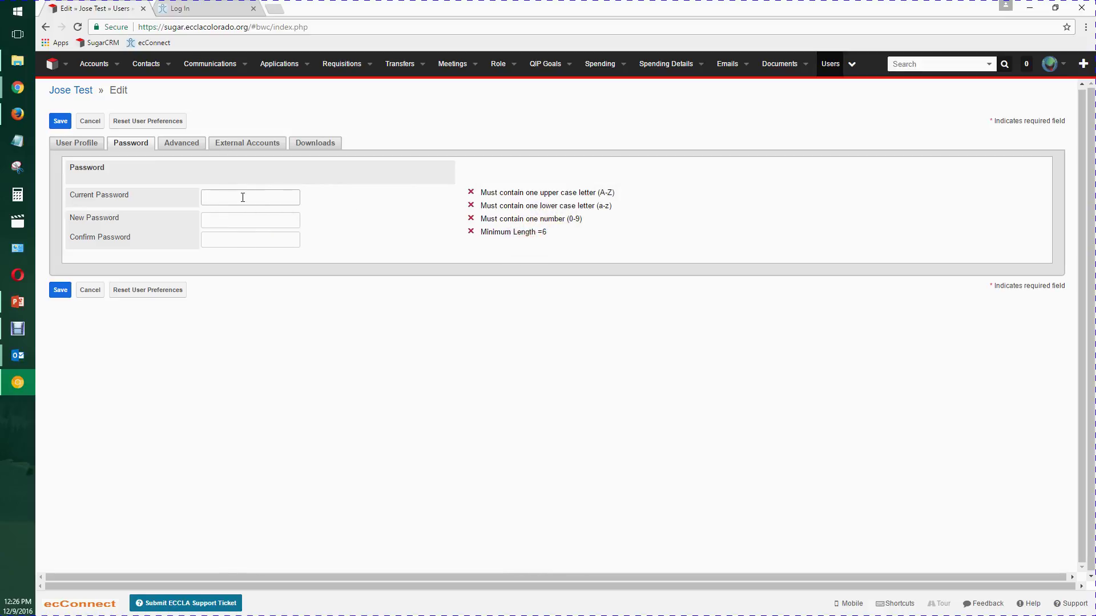
right_click(242, 197)
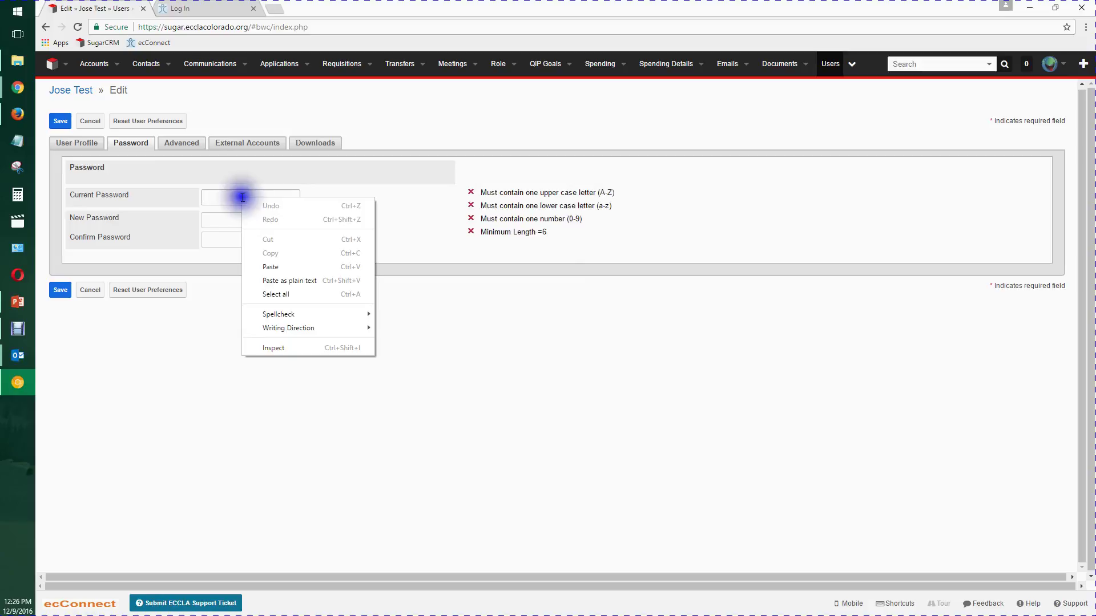
click(282, 280)
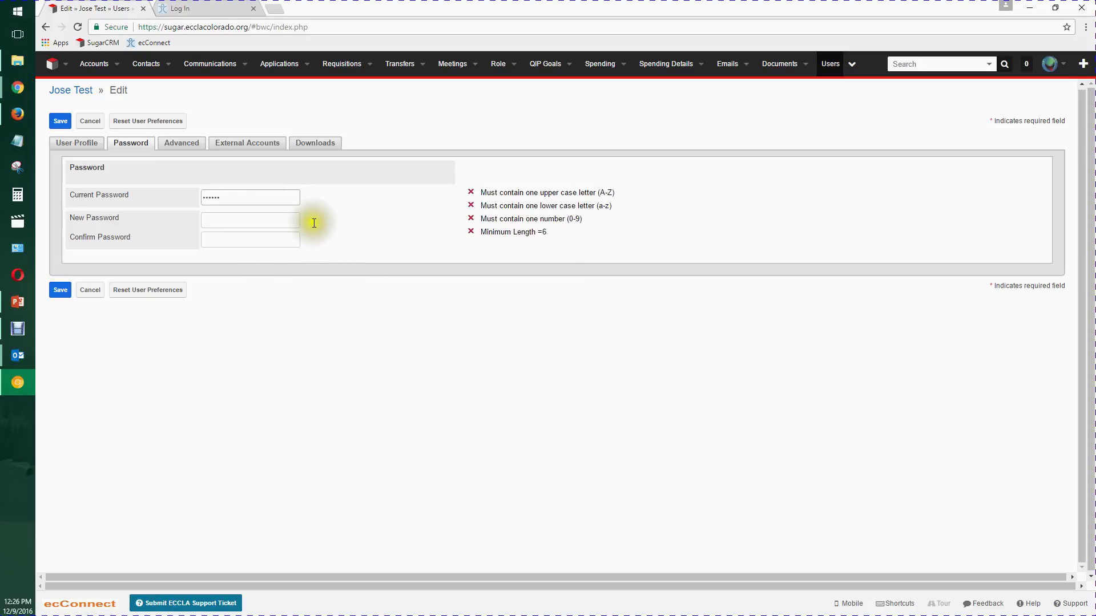
click(258, 222)
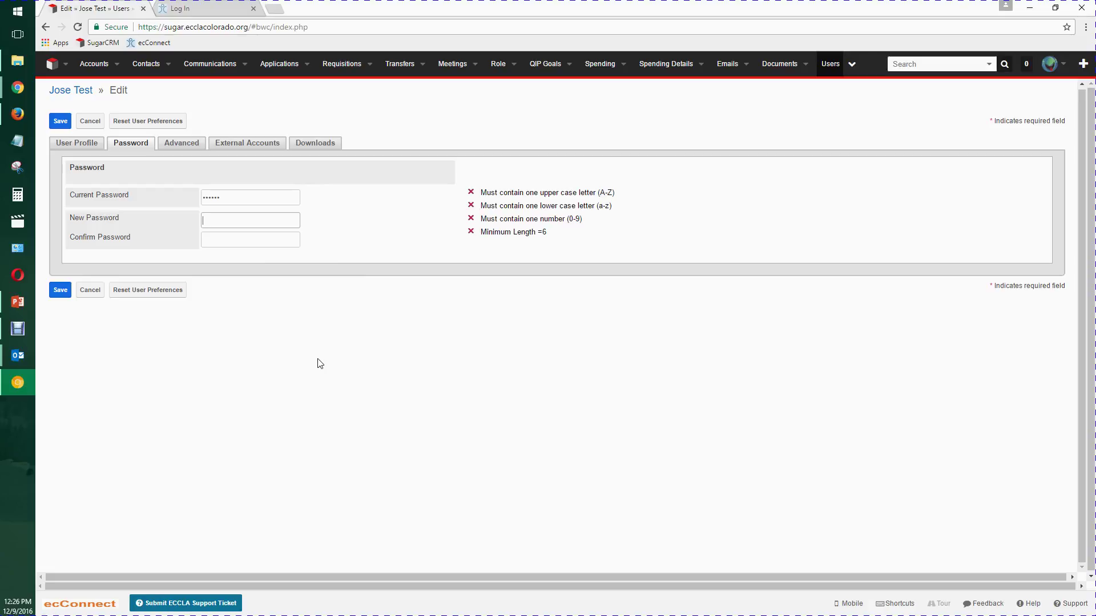
text(P)
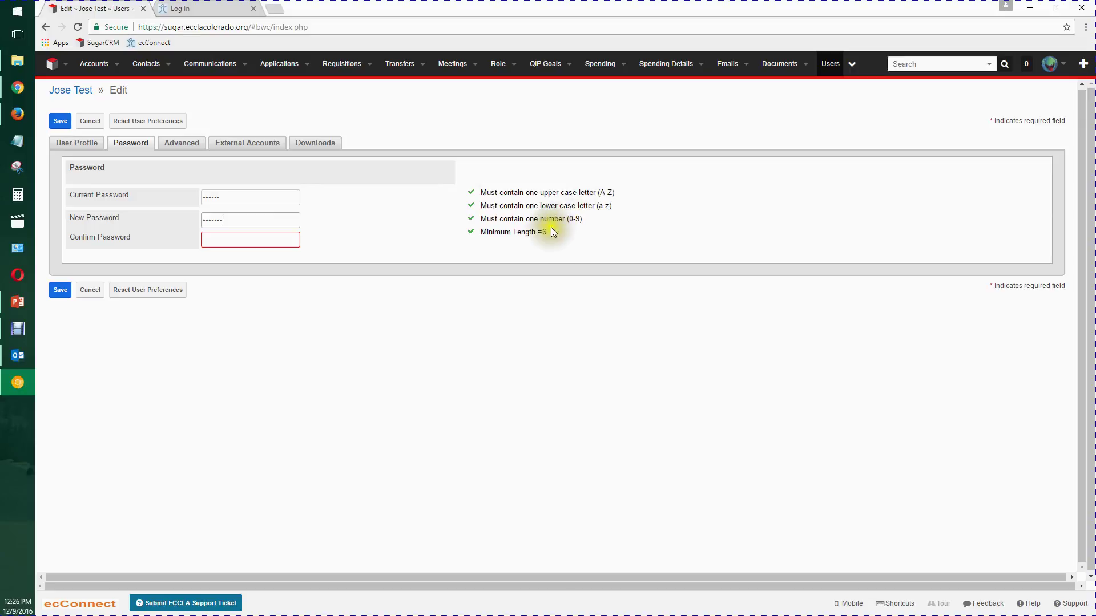
click(238, 240)
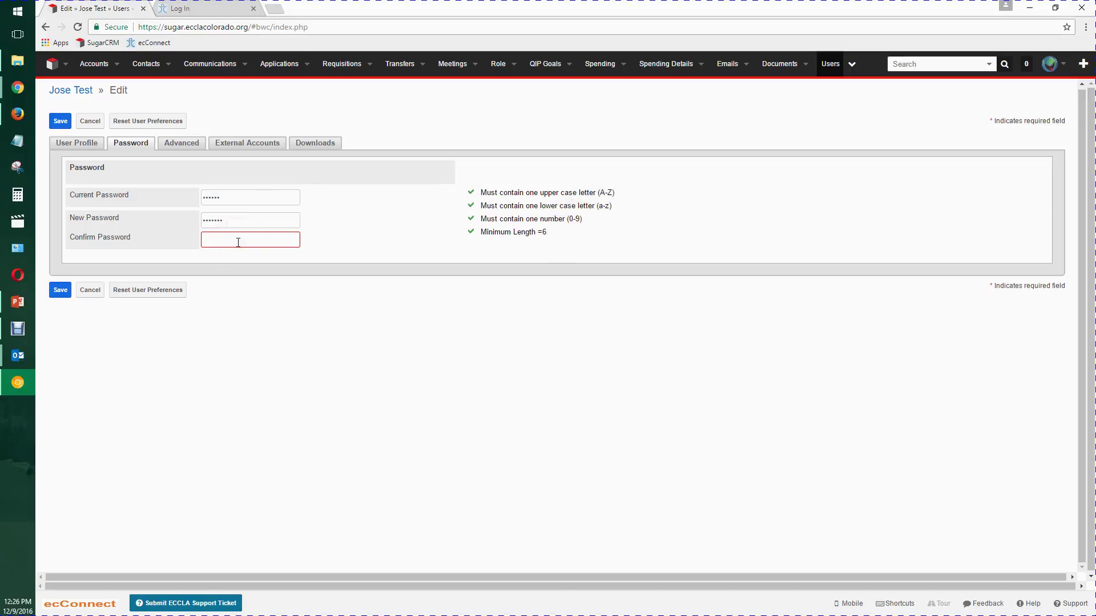
text(•••••••)
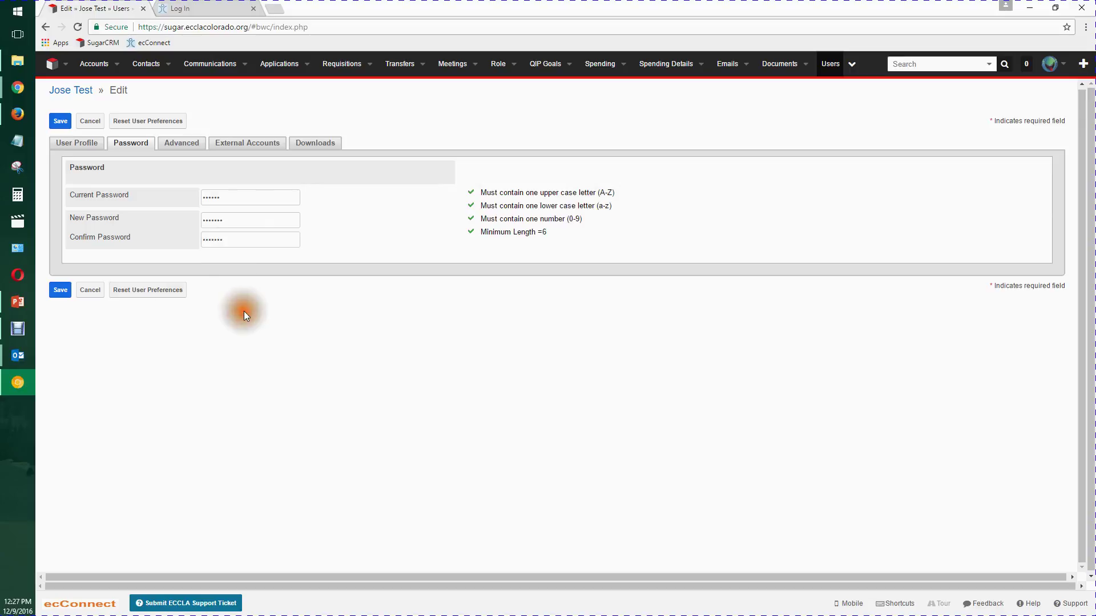
click(55, 123)
click(56, 123)
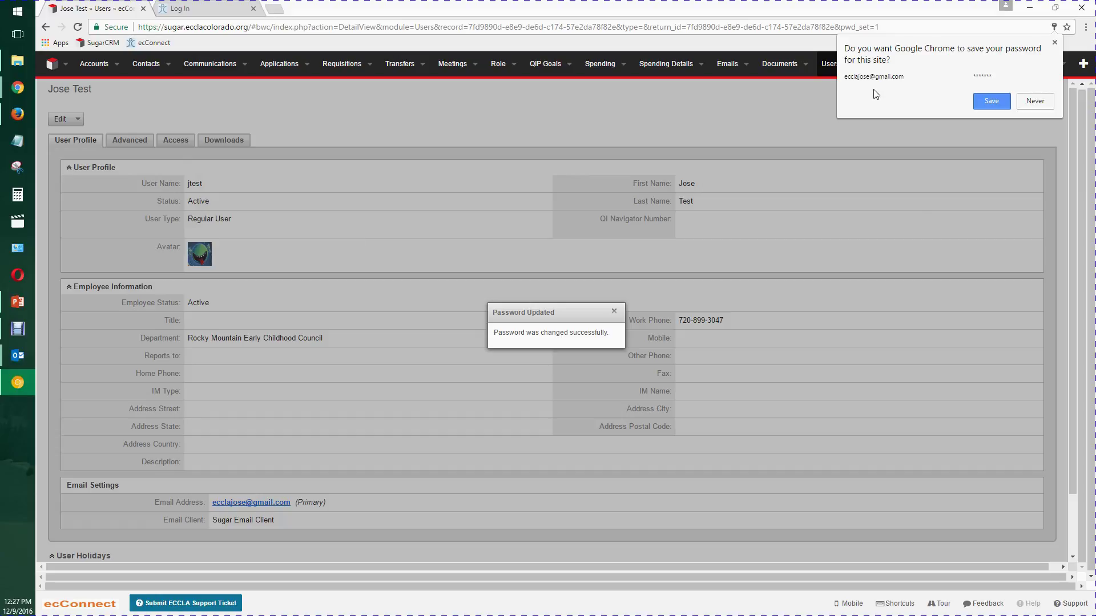
- Dismiss Chrome's save-password offer, leaving the 'Password was changed successfully' notice showing
click(1054, 42)
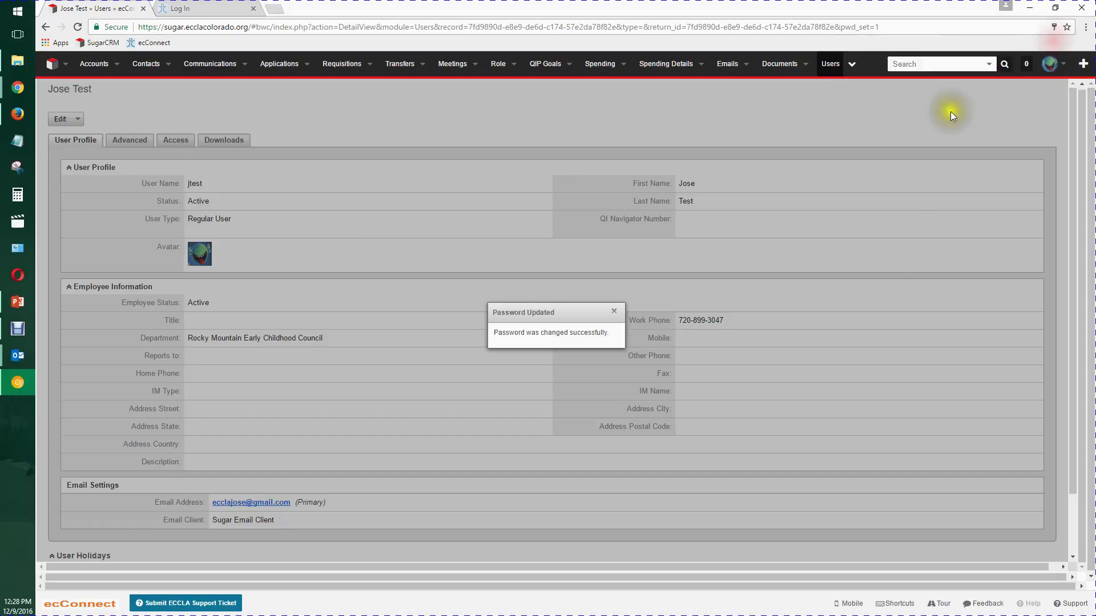
- Log out, log back in with the test user's name and new password, and save the login in Chrome
click(1065, 65)
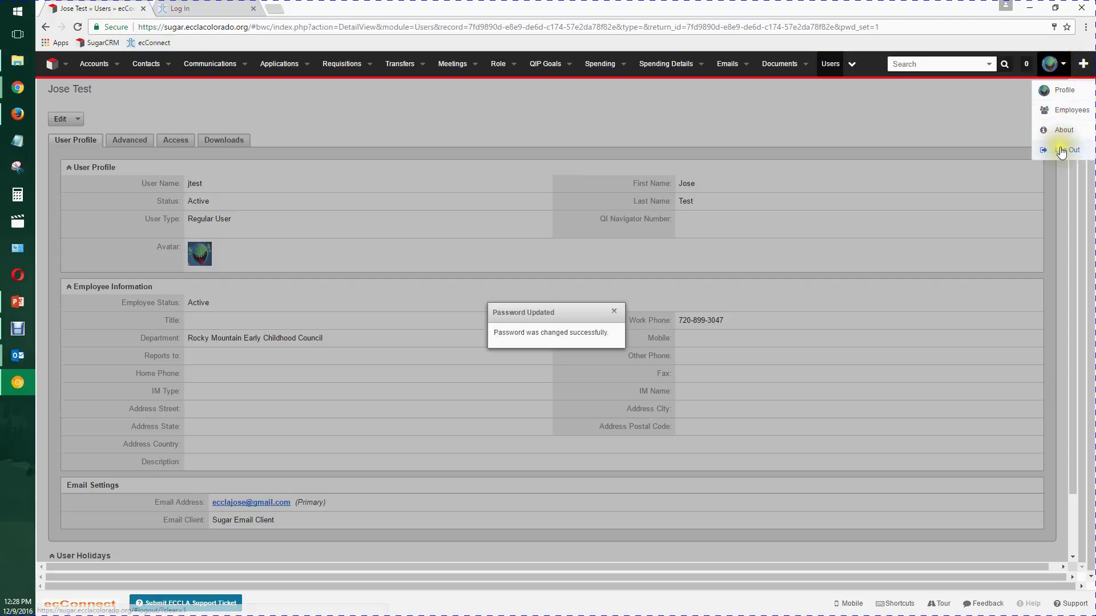
click(1061, 151)
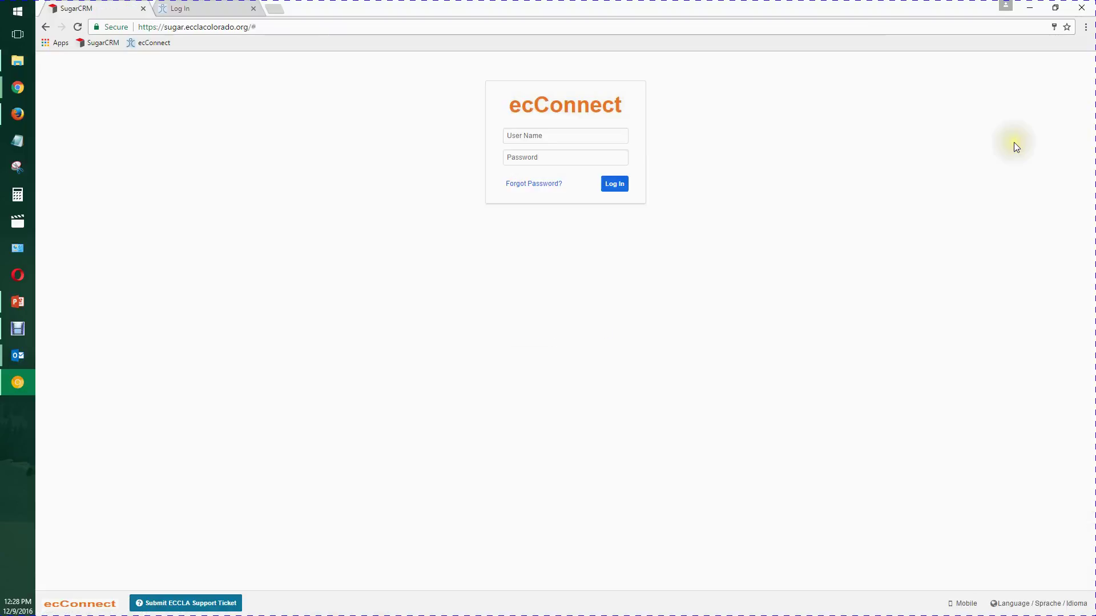
click(586, 137)
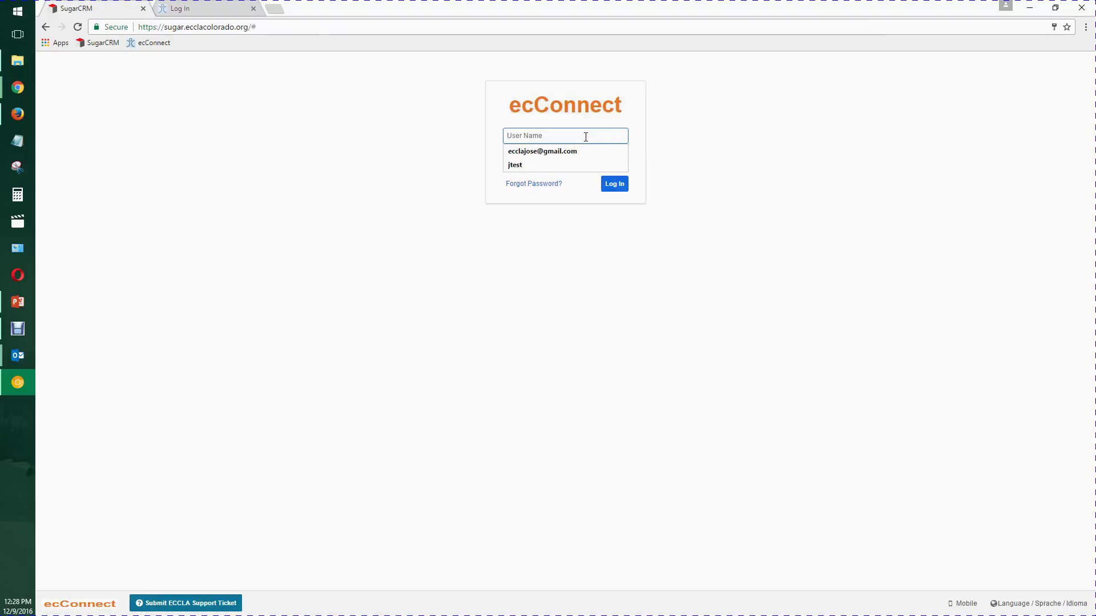
text(jtest)
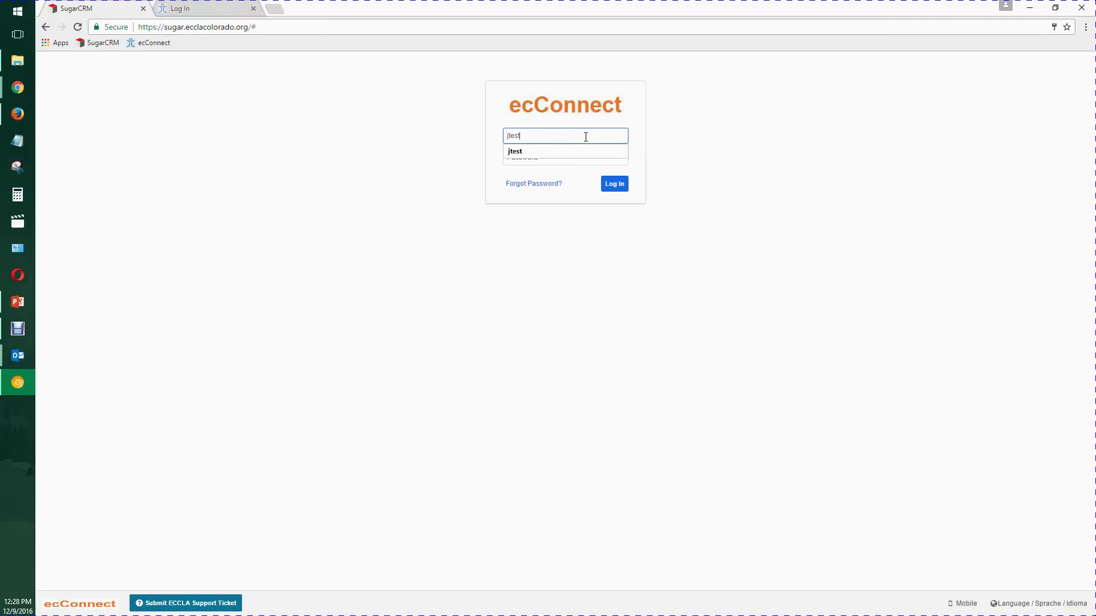
key(Tab)
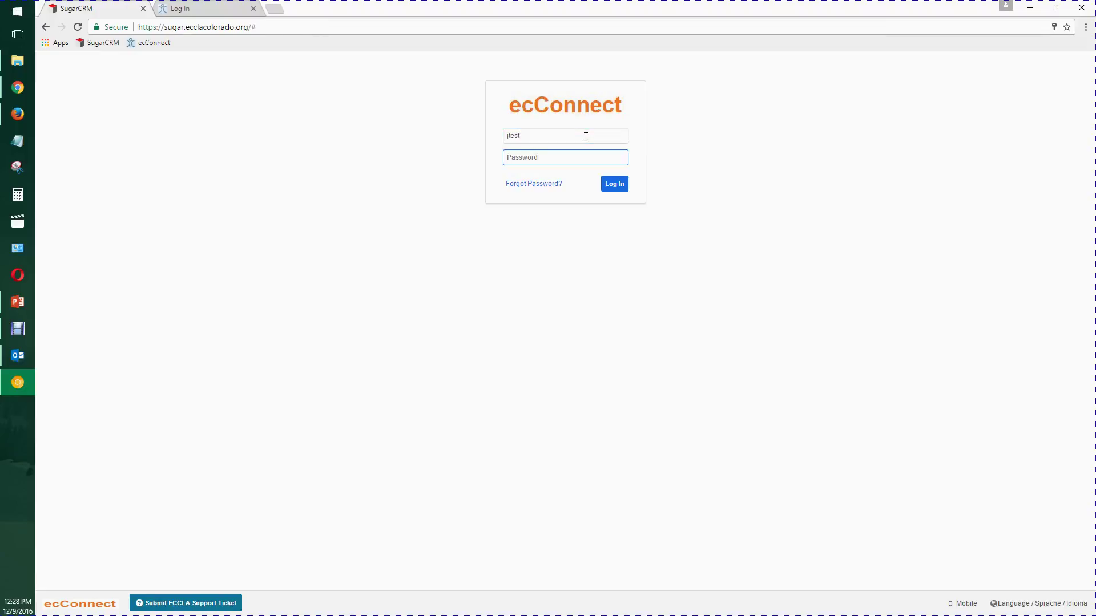
text(*******)
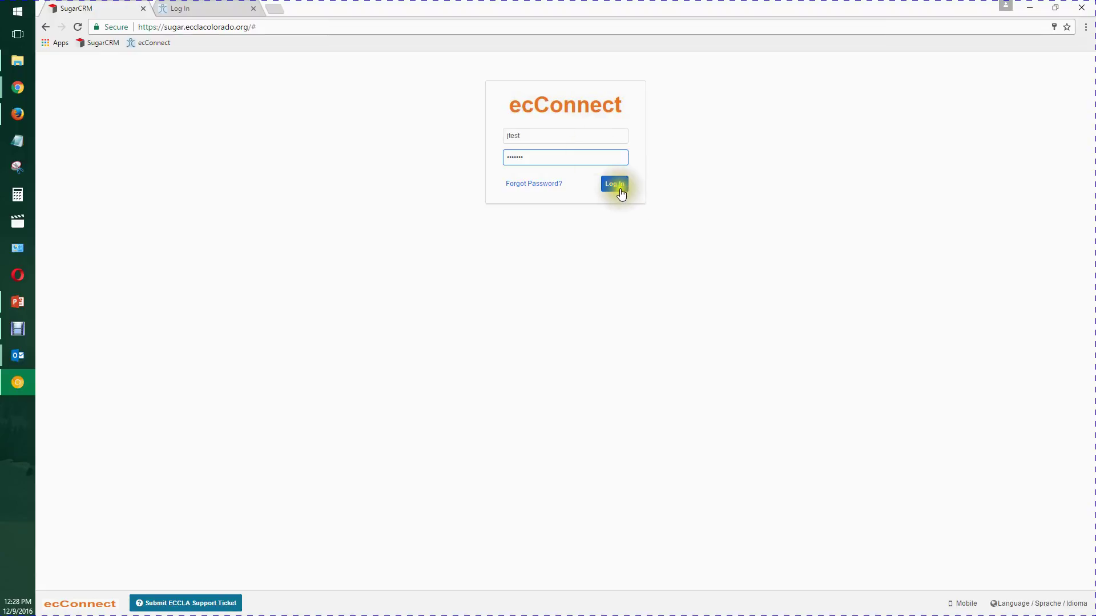
click(611, 183)
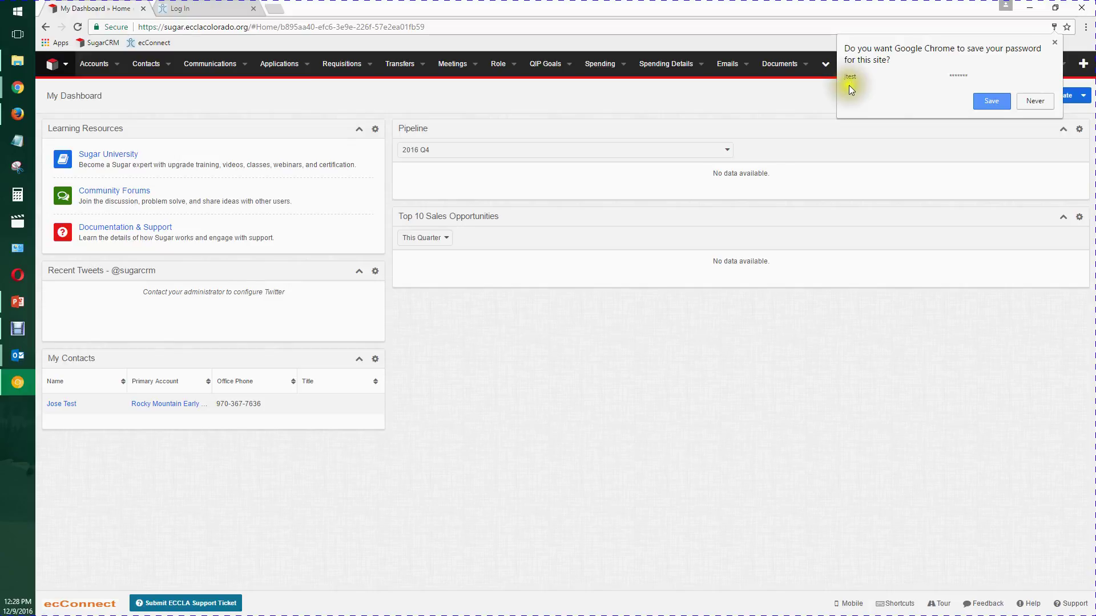
click(992, 101)
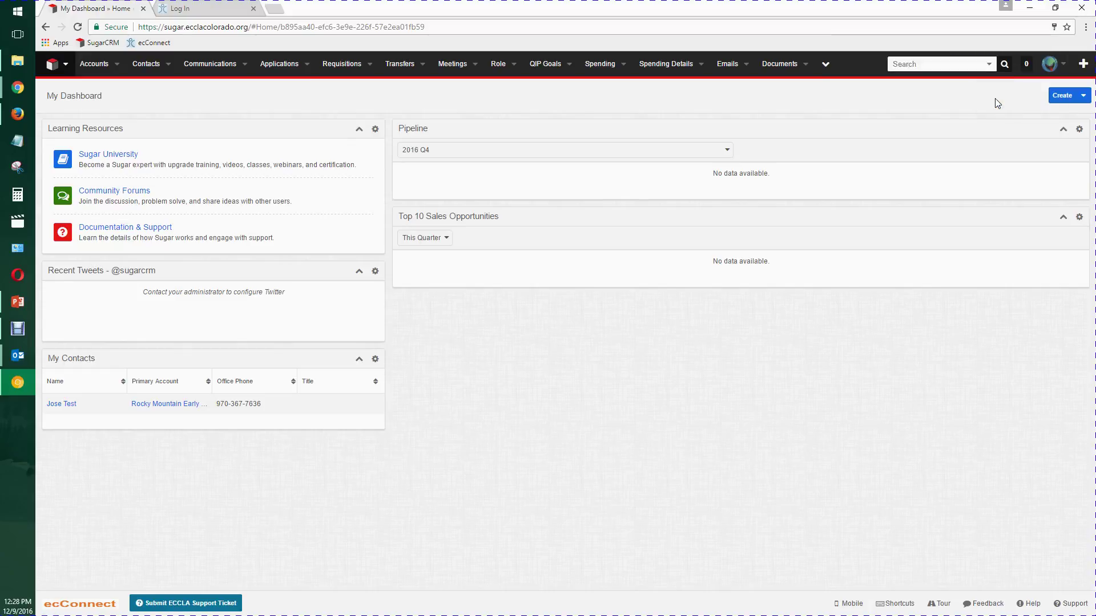
- In Chrome Settings > Advanced > Manage passwords, open the saved sugar.ecclacolorado.org login's options
click(1086, 27)
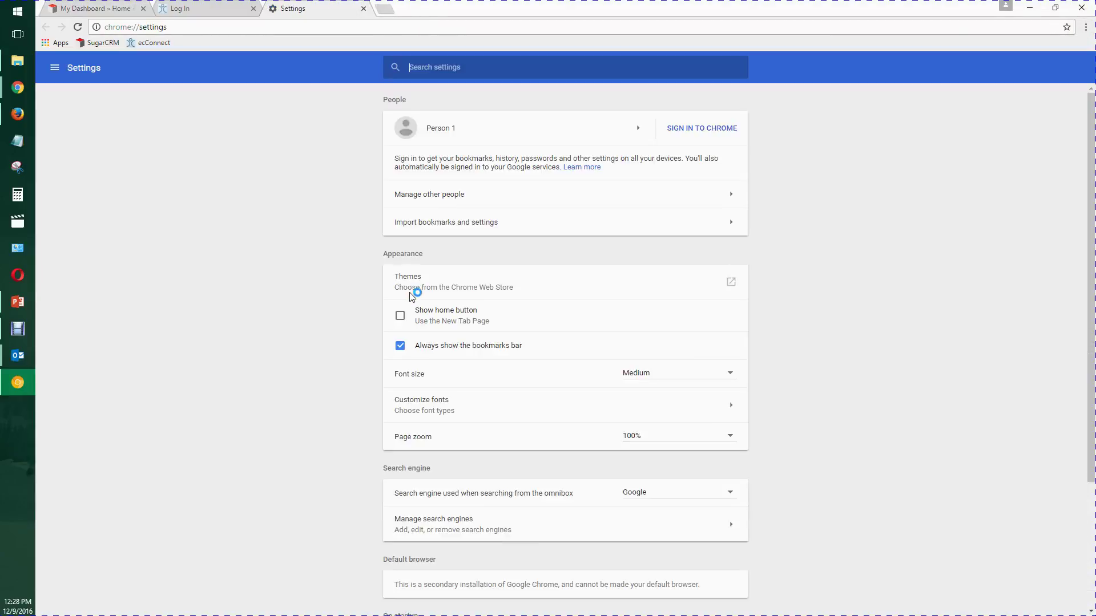
scroll(299, 348, down, 3)
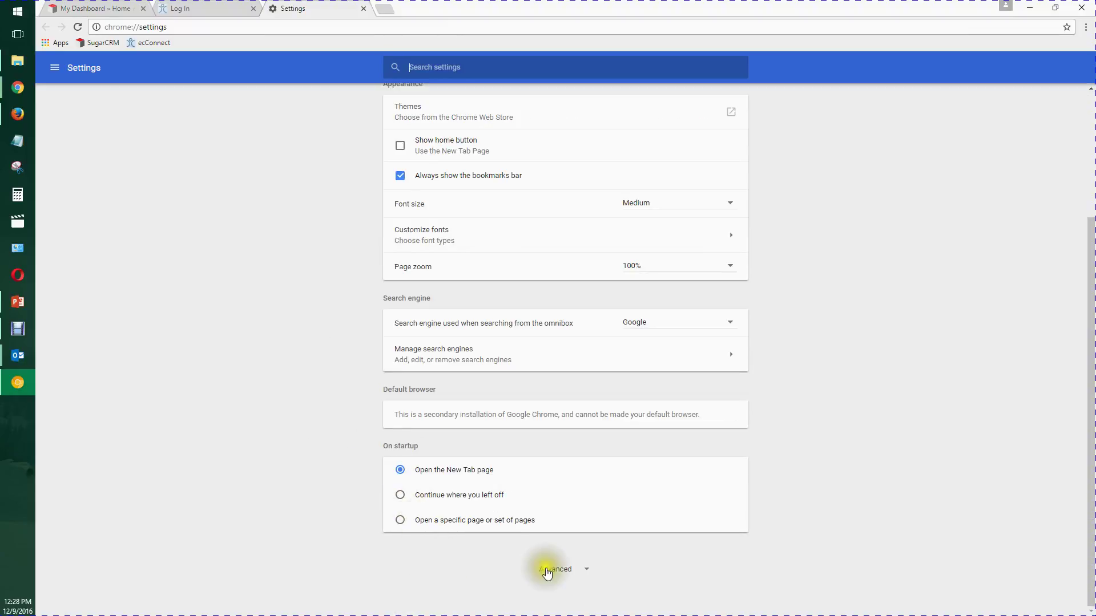
click(558, 570)
scroll(222, 468, down, 10)
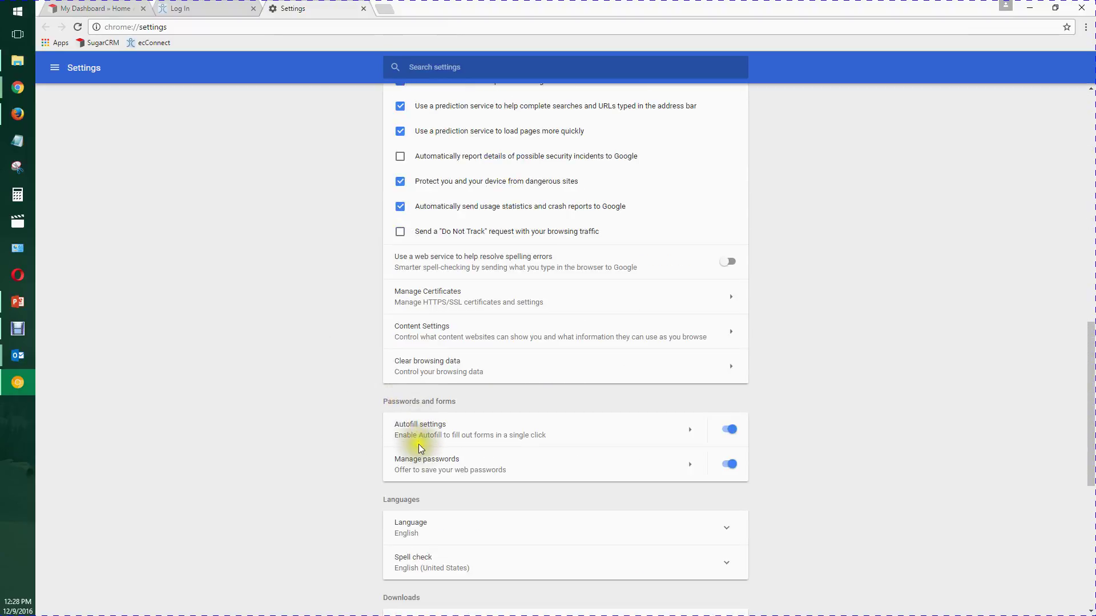
click(423, 459)
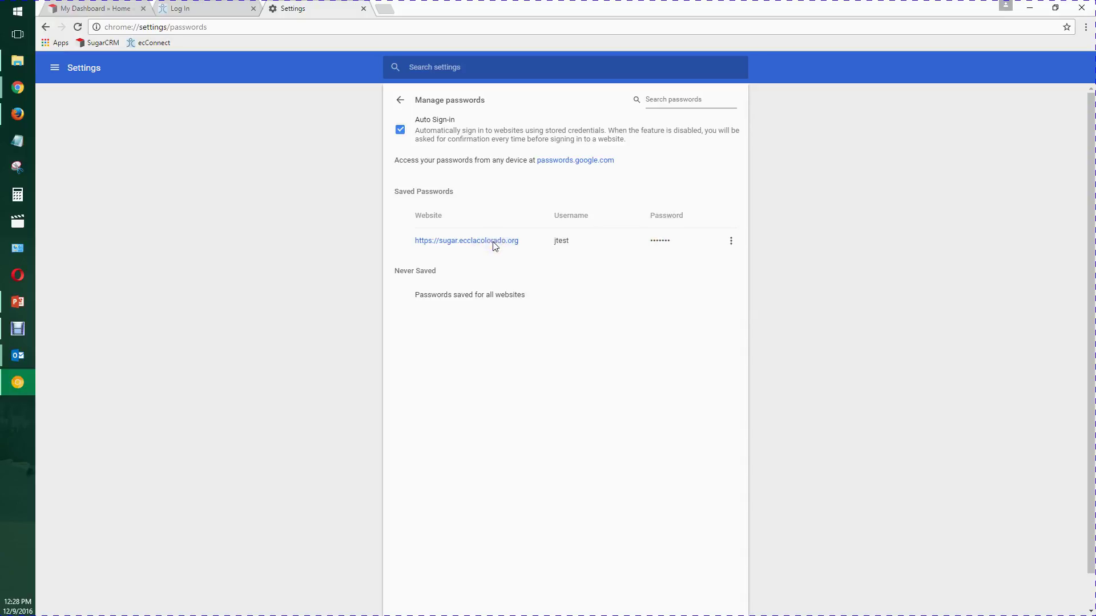
click(732, 242)
- View the saved Sugar login's details, then close the details dialog
click(733, 244)
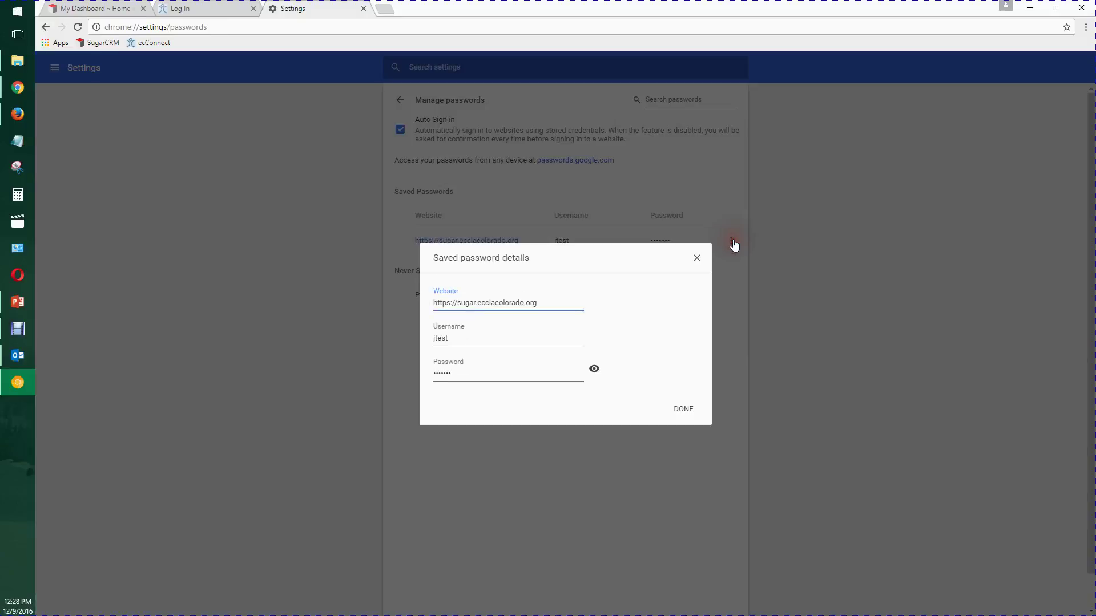
click(588, 419)
click(681, 410)
click(682, 411)
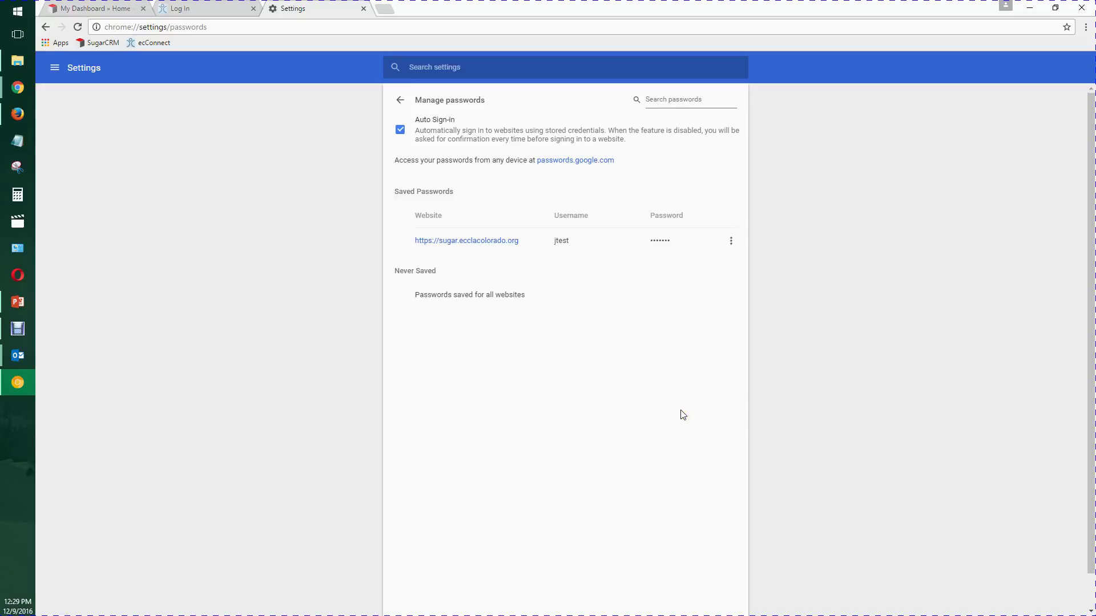
- Reopen Manage passwords, check the Sugar entry's menu, then close the Settings tab
click(1085, 27)
click(1003, 235)
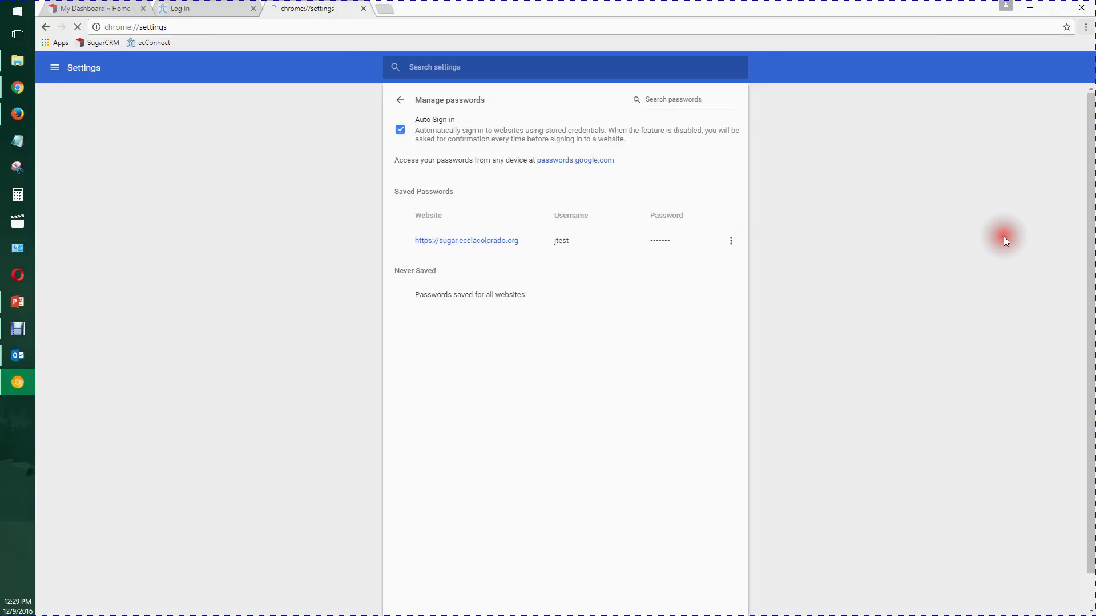
scroll(284, 361, down, 3)
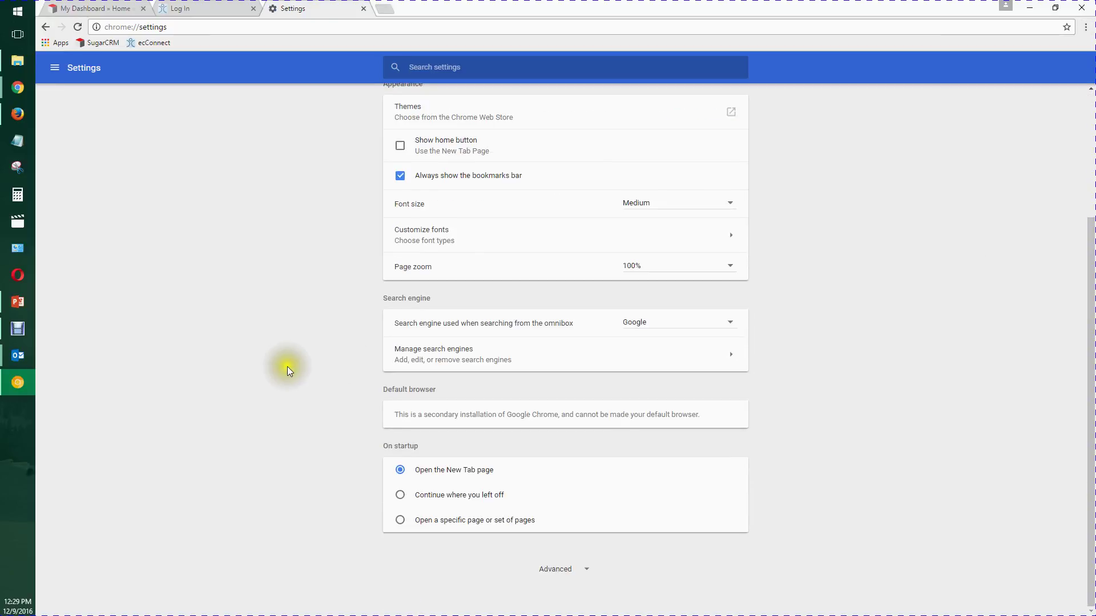
click(574, 578)
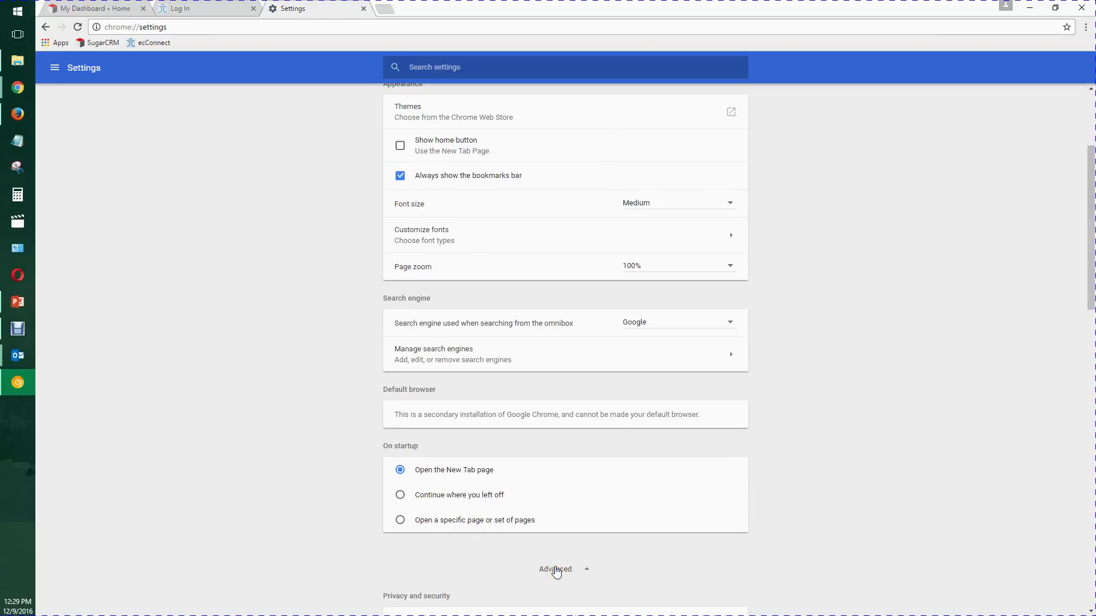
scroll(580, 548, down, 4)
scroll(470, 525, down, 5)
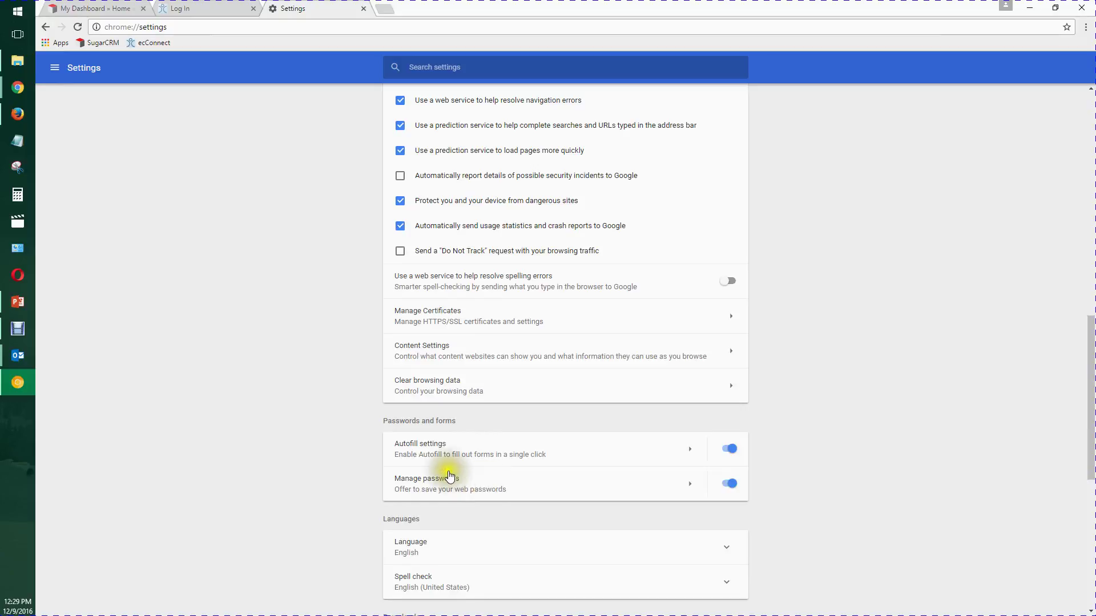
click(410, 479)
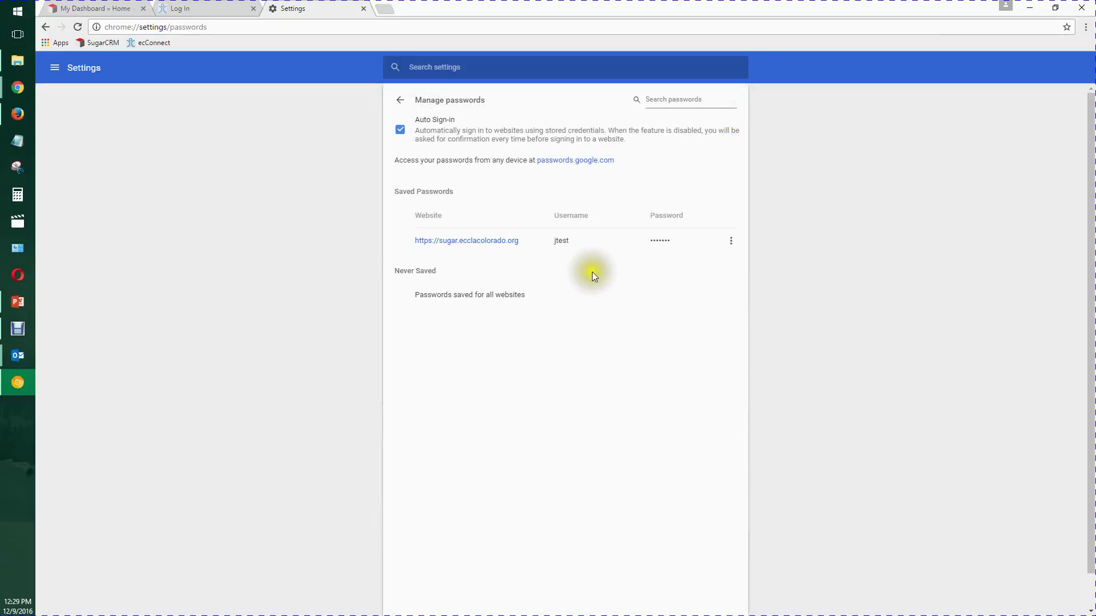
click(731, 240)
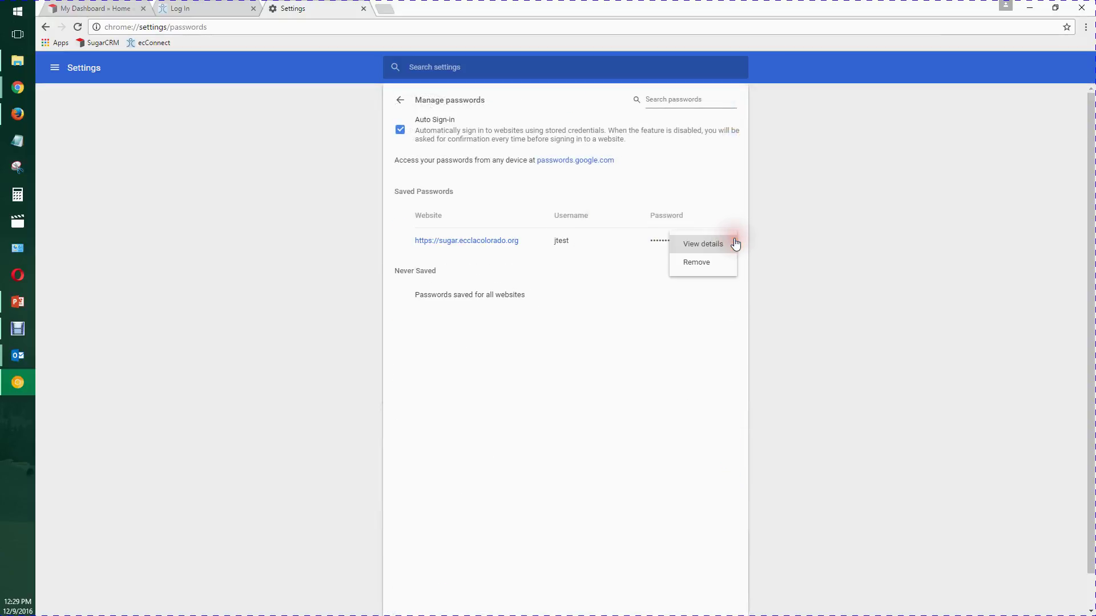
click(827, 249)
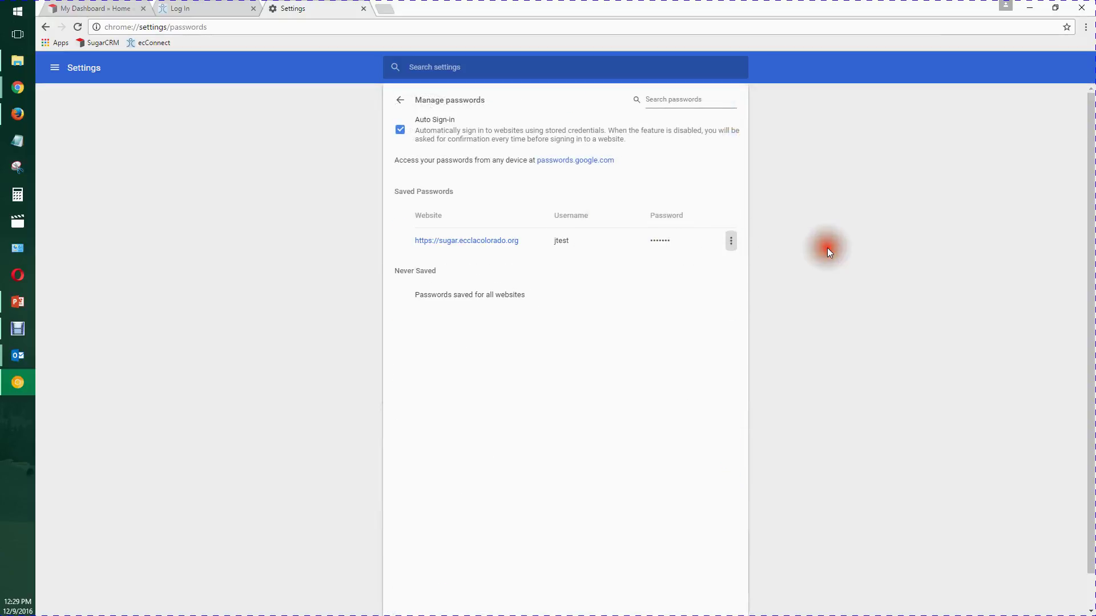
click(363, 8)
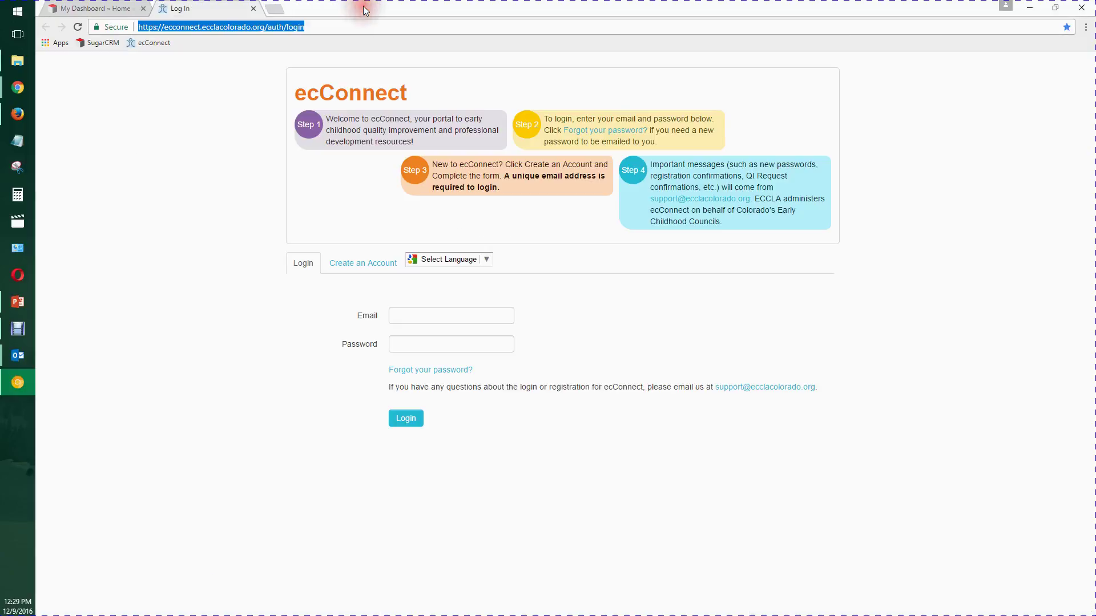
- Submit ecConnect's Forgot your password request with the contact's saved email, then switch to Outlook
click(94, 8)
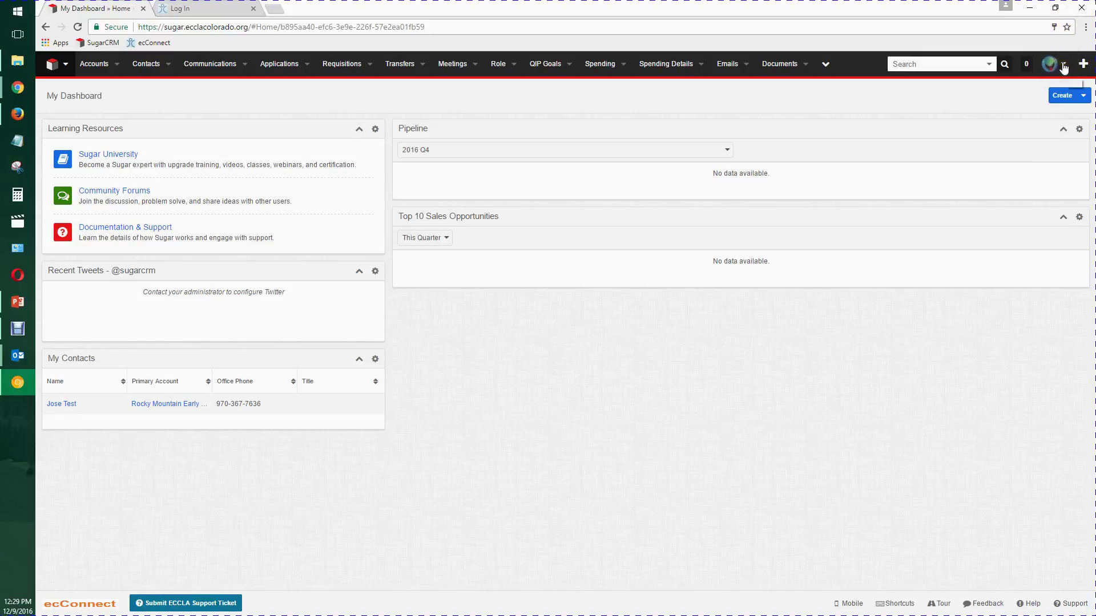
click(218, 9)
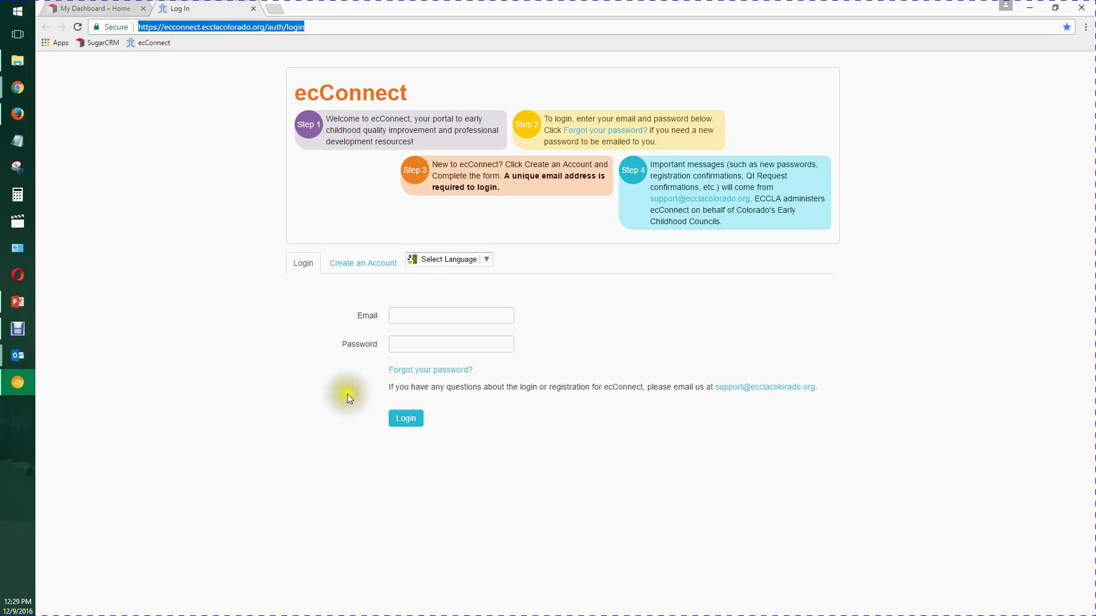
click(416, 372)
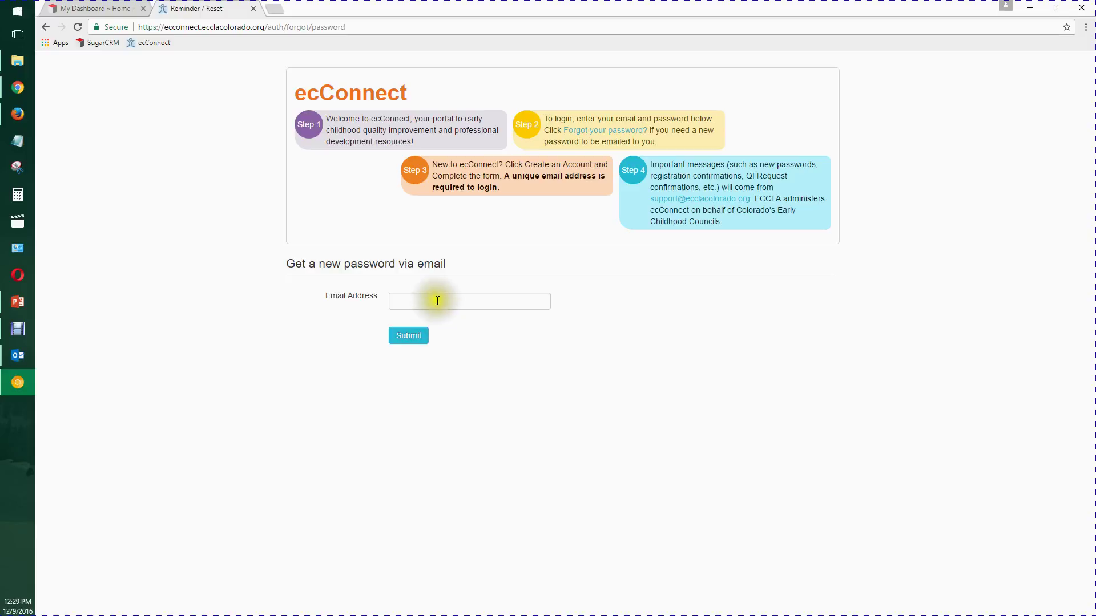
click(437, 300)
click(436, 314)
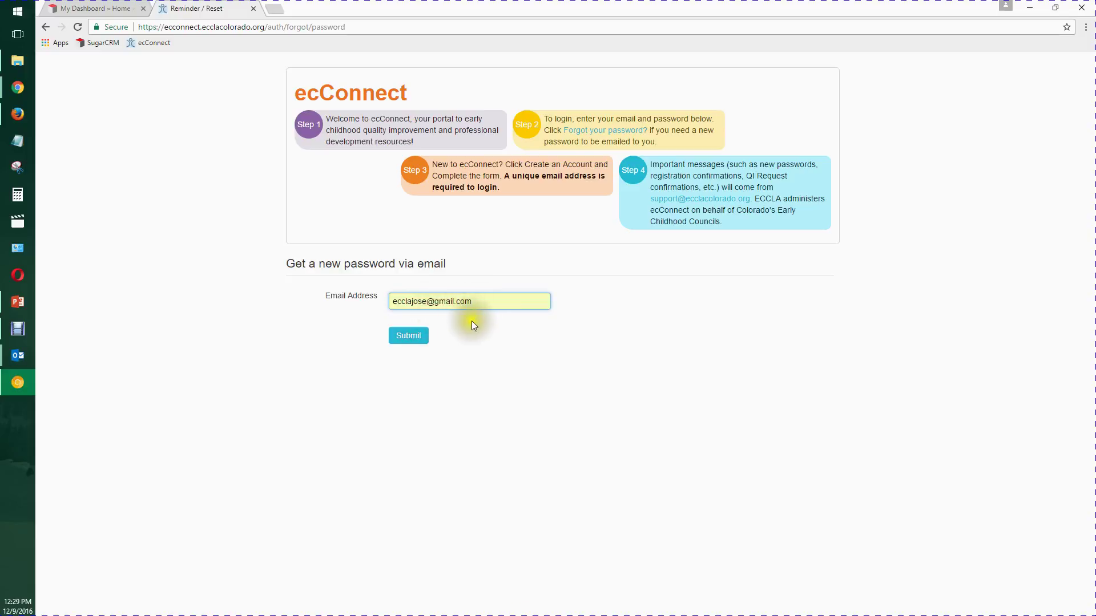
click(415, 336)
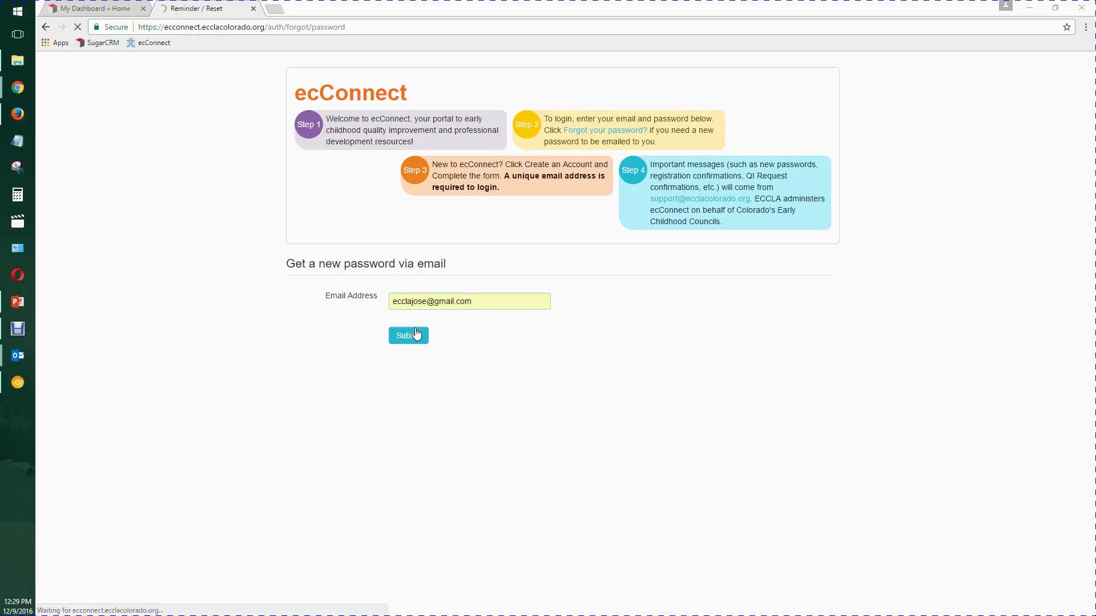
key(alt+Tab)
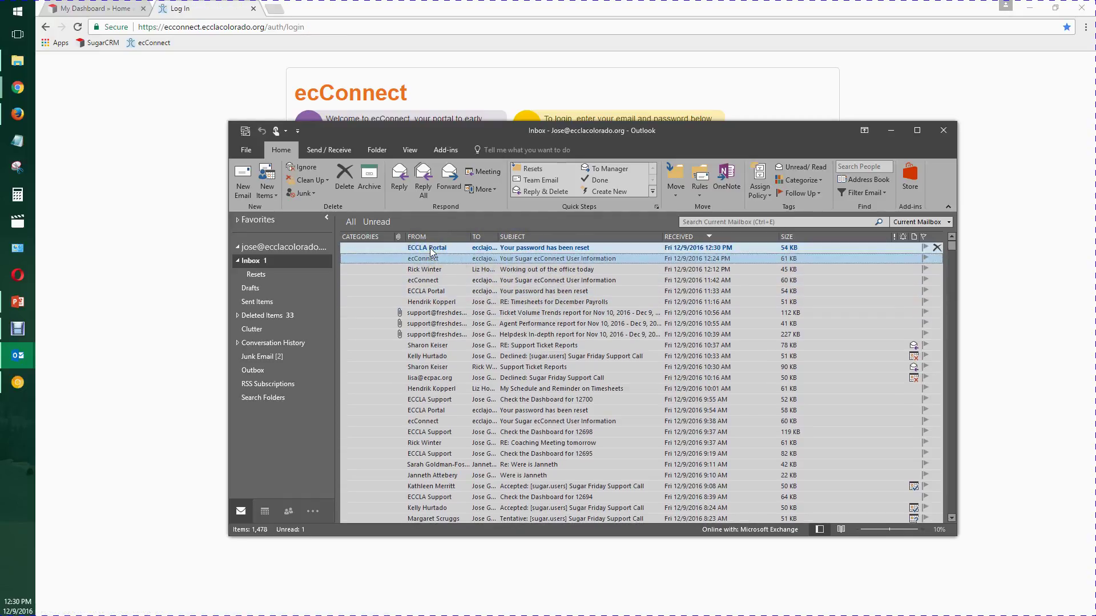
- Open the newest 'Your password has been reset' email and copy the new password
click(541, 250)
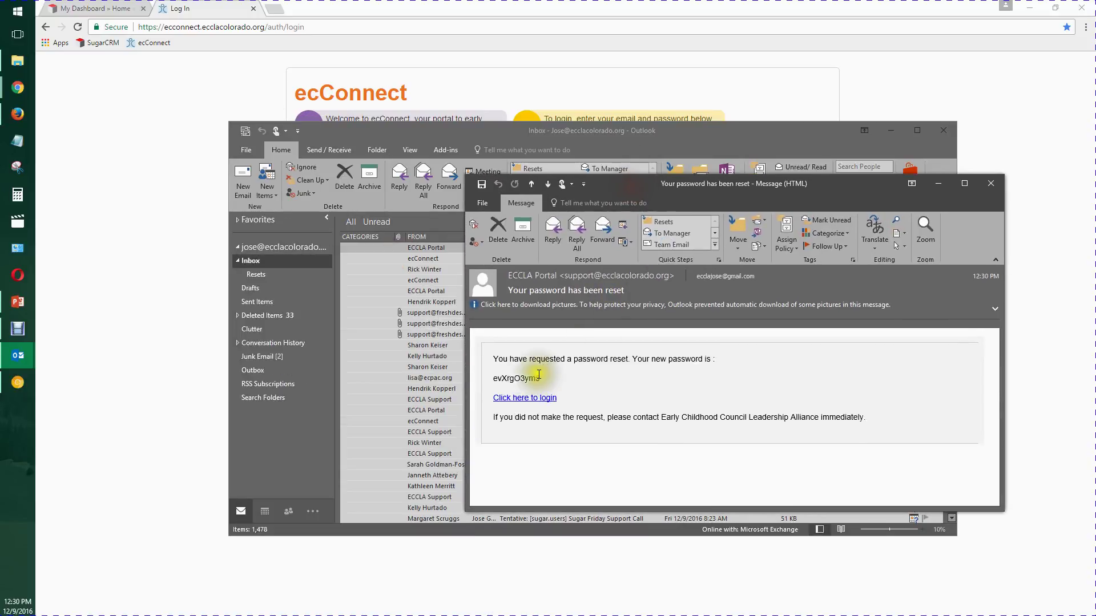
click(512, 378)
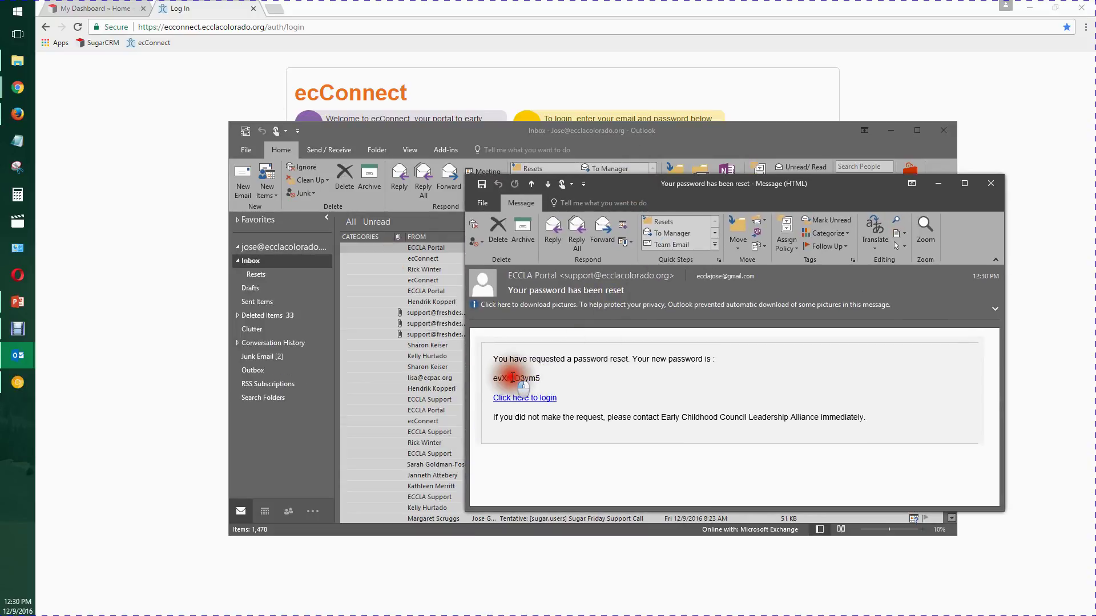
double_click(513, 378)
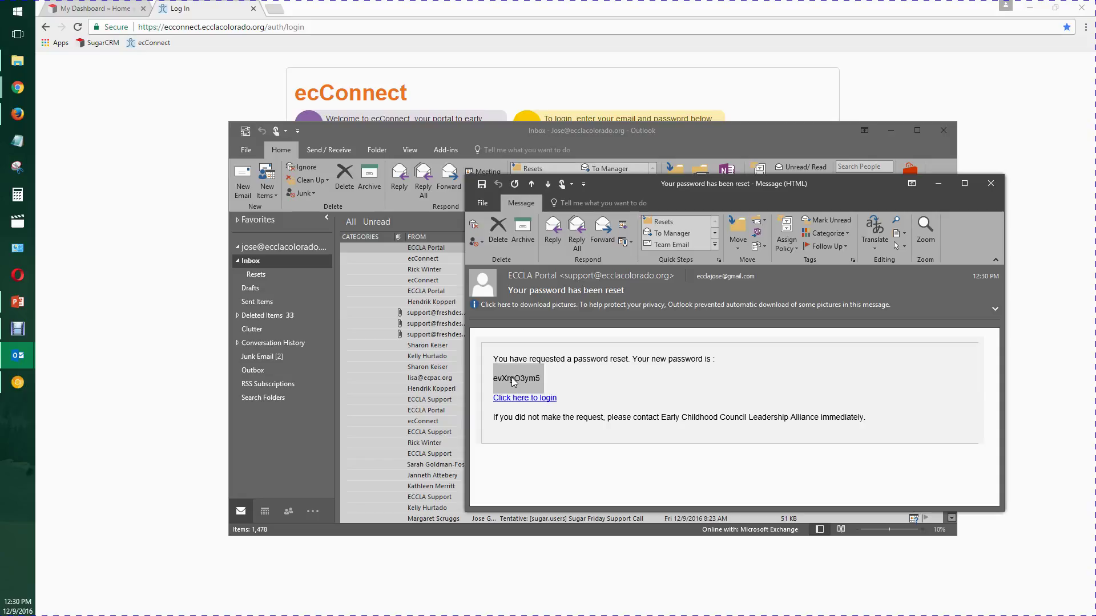
right_click(513, 377)
click(522, 396)
- Bring the ecConnect login page back in front of Outlook
click(148, 116)
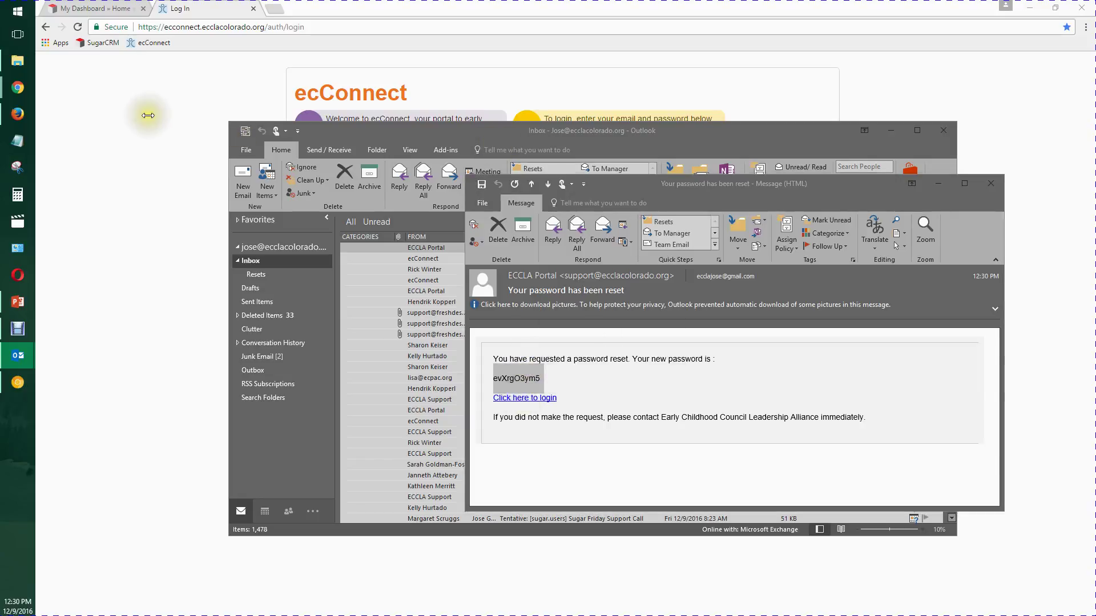
drag(148, 116, 146, 155)
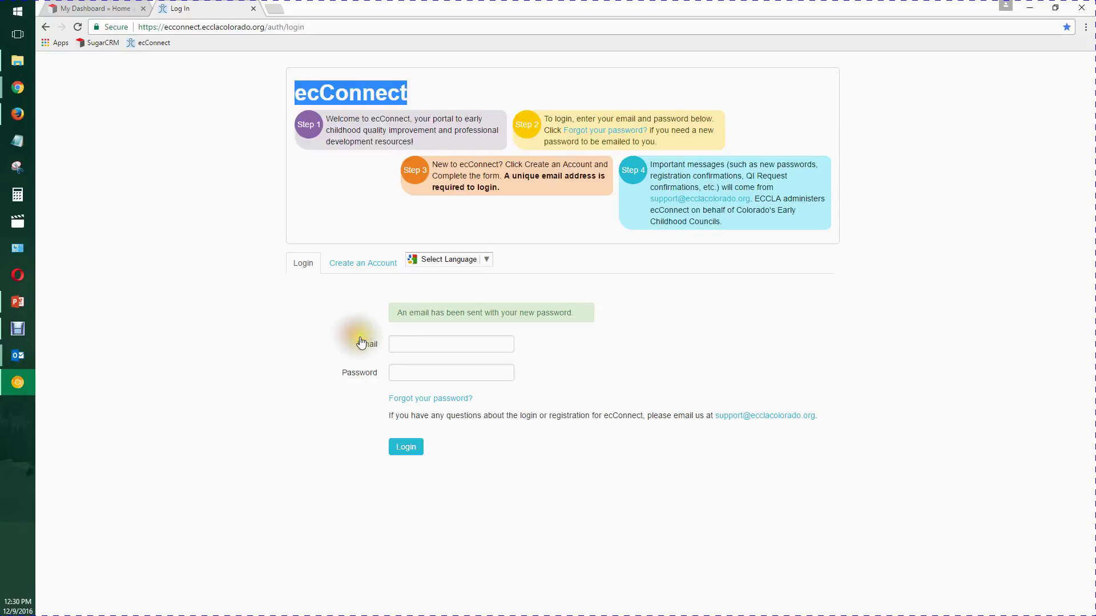
key(alt+Tab)
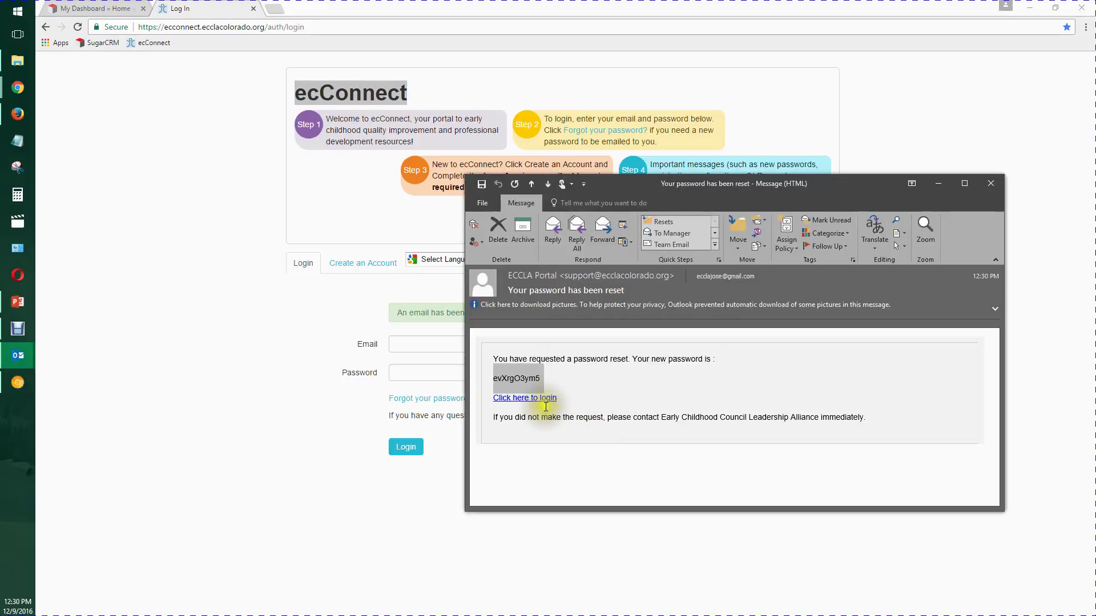
click(265, 419)
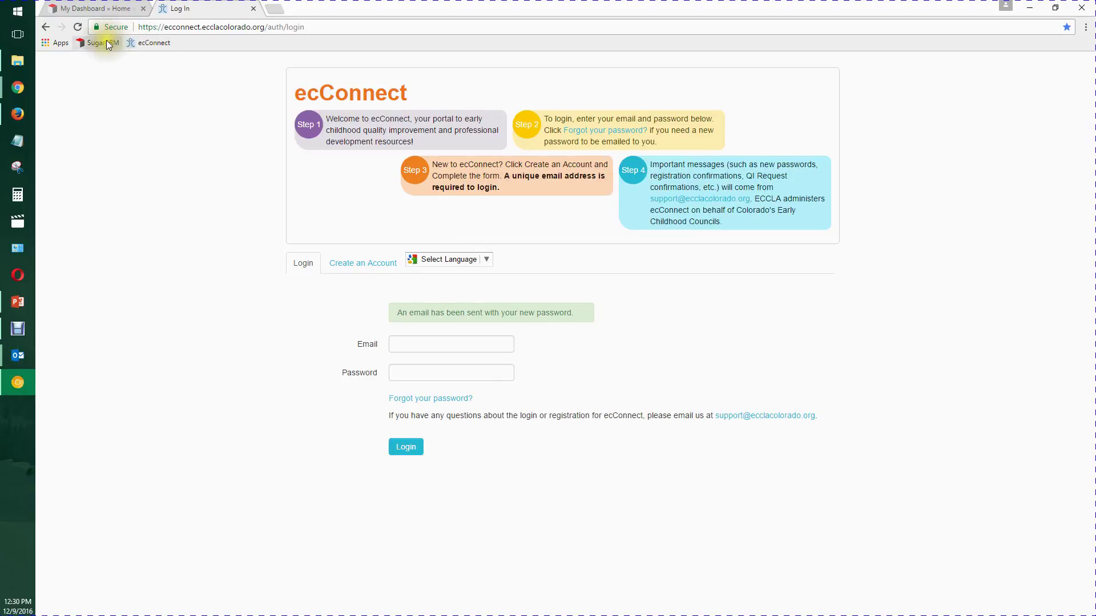
- Reload the ecConnect login page and fill Email with the suggested contact address
click(150, 43)
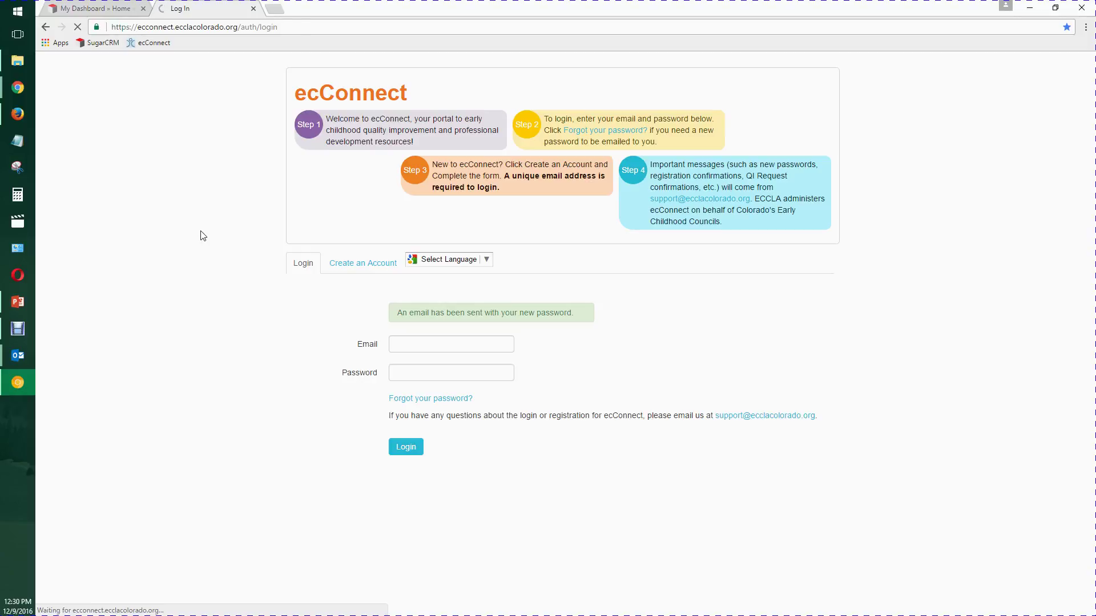
click(435, 320)
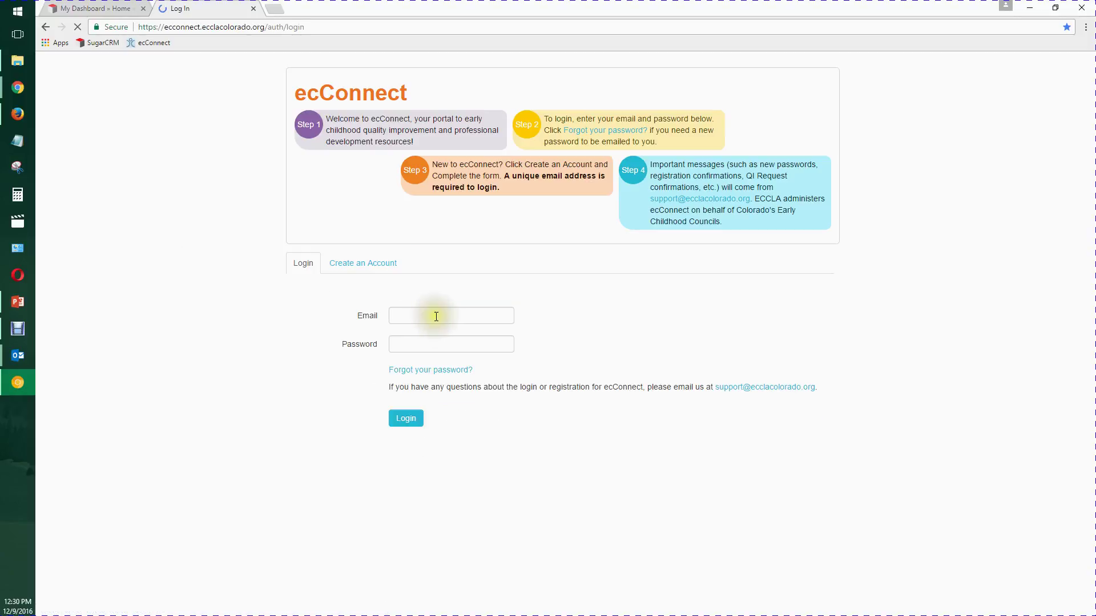
click(421, 314)
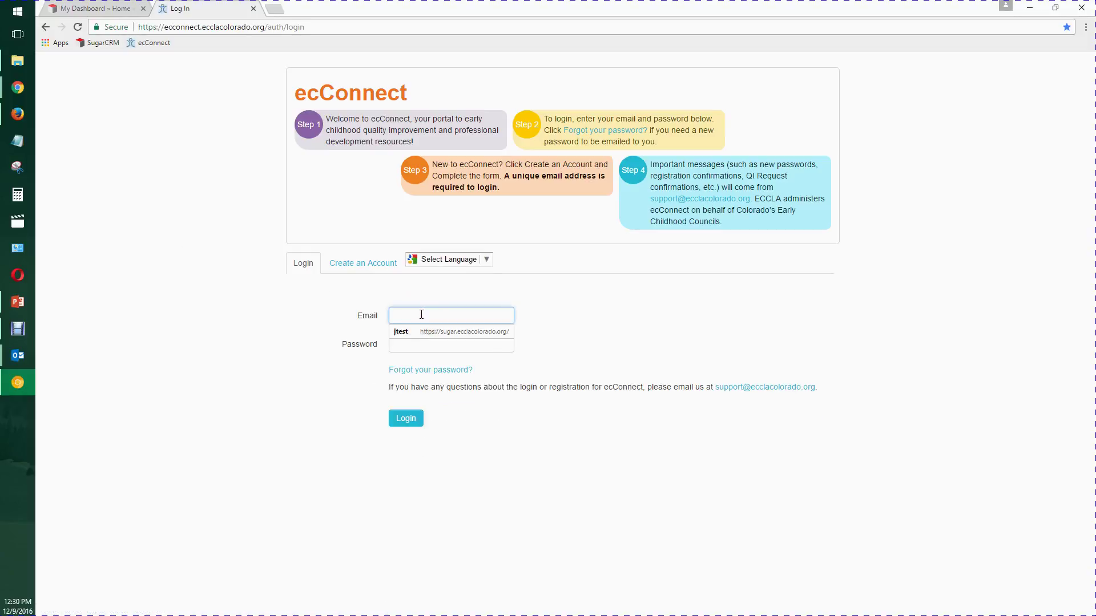
click(421, 314)
click(562, 323)
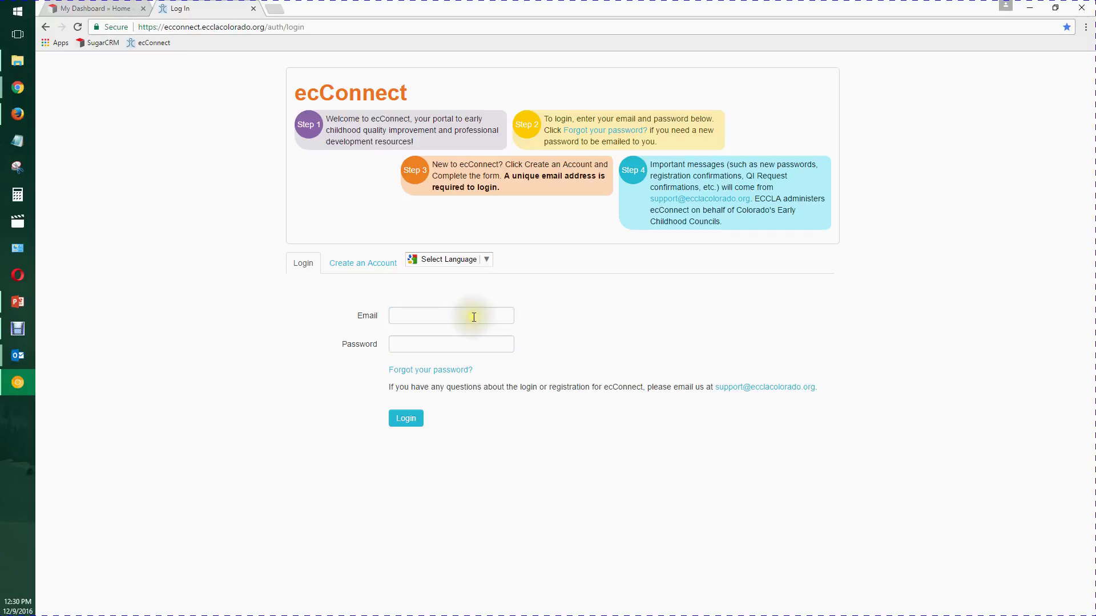
click(474, 317)
text(eccl)
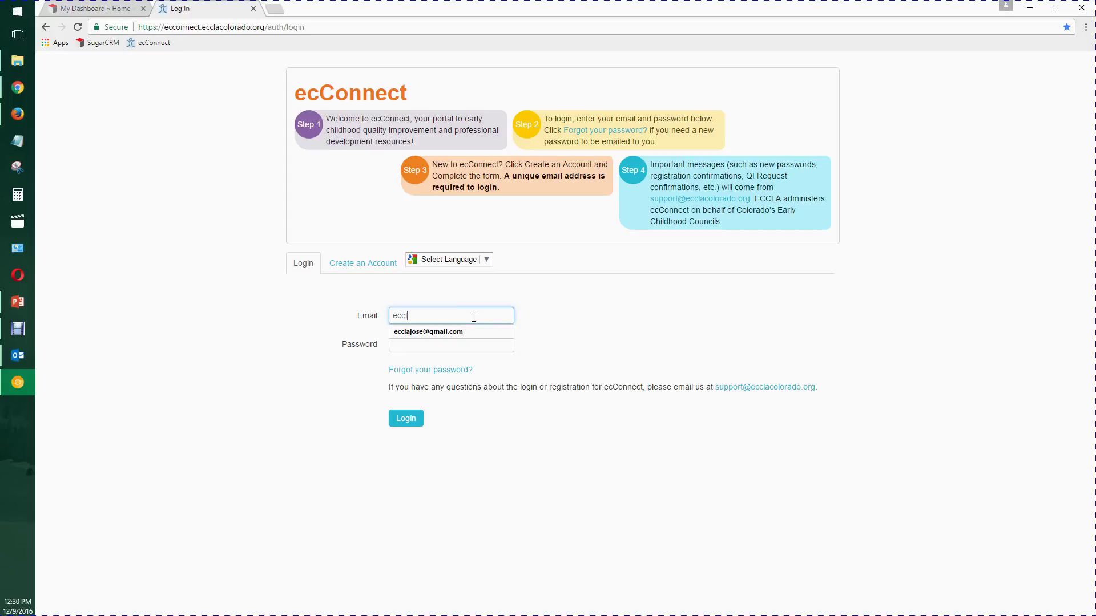
text(a)
key(Down)
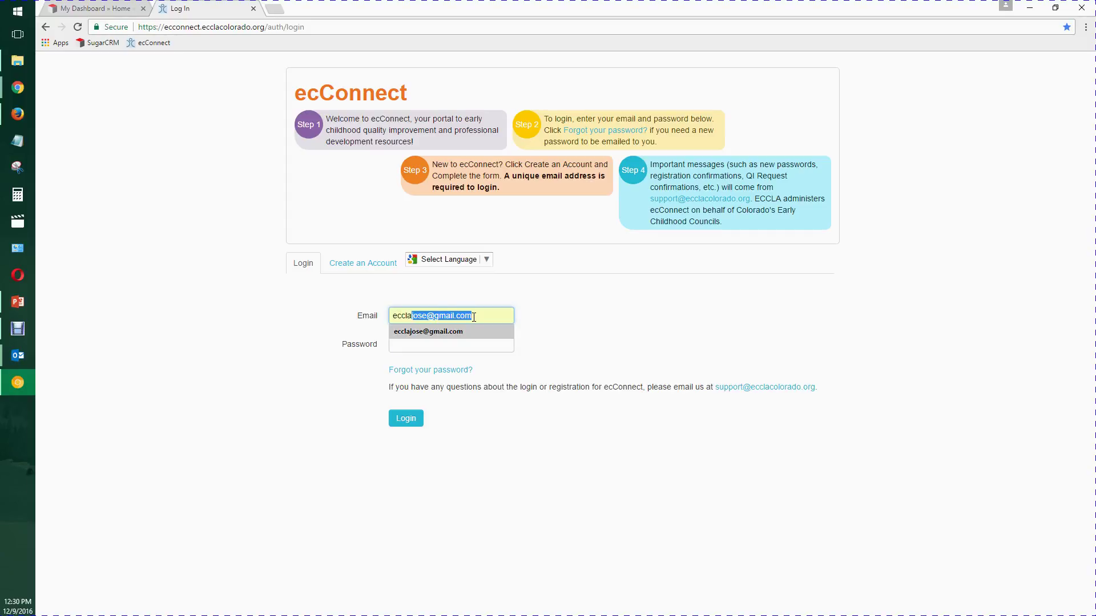
key(Tab)
- Paste the copied password into the Password field and log in
click(415, 343)
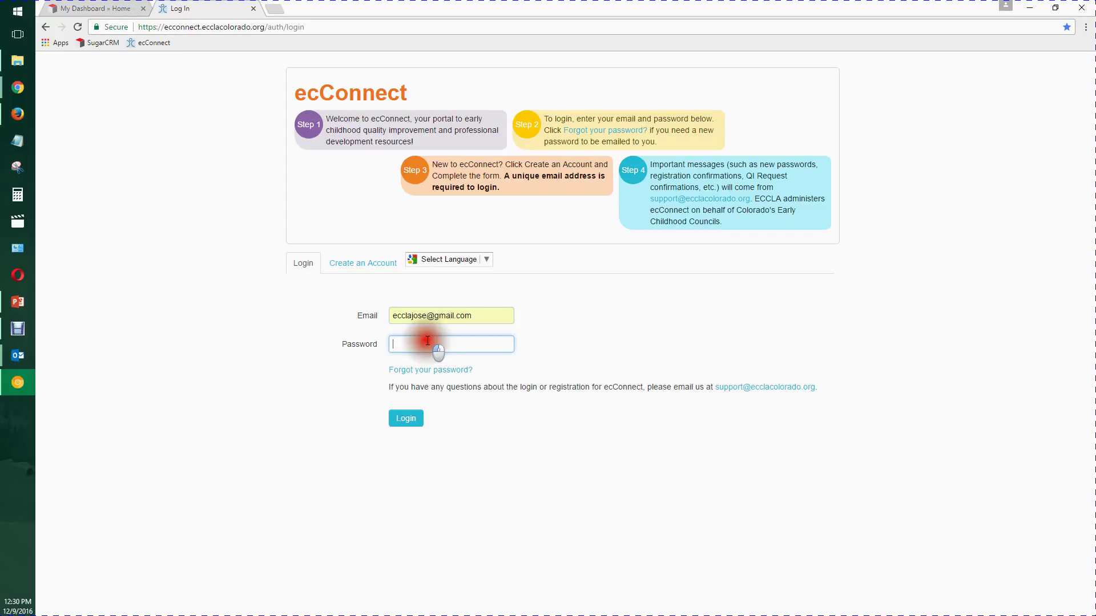
right_click(428, 343)
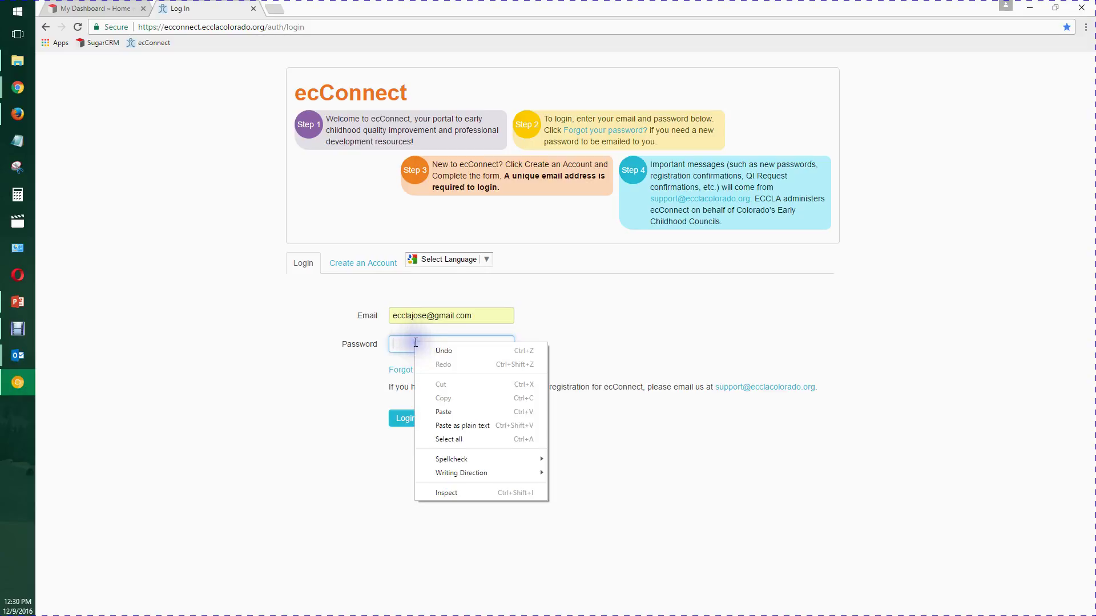
click(457, 420)
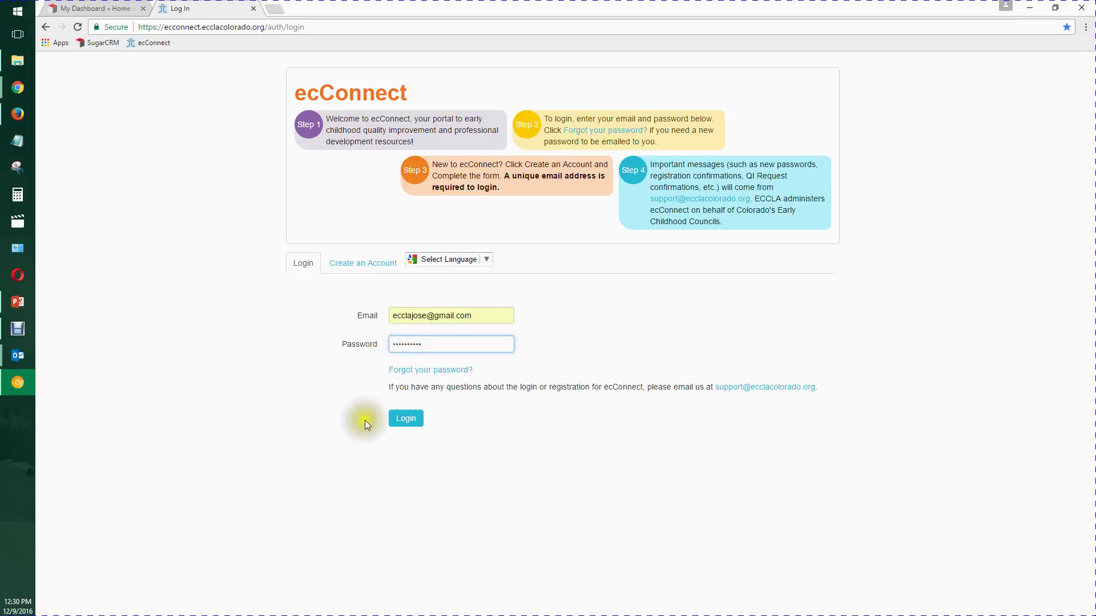
click(412, 423)
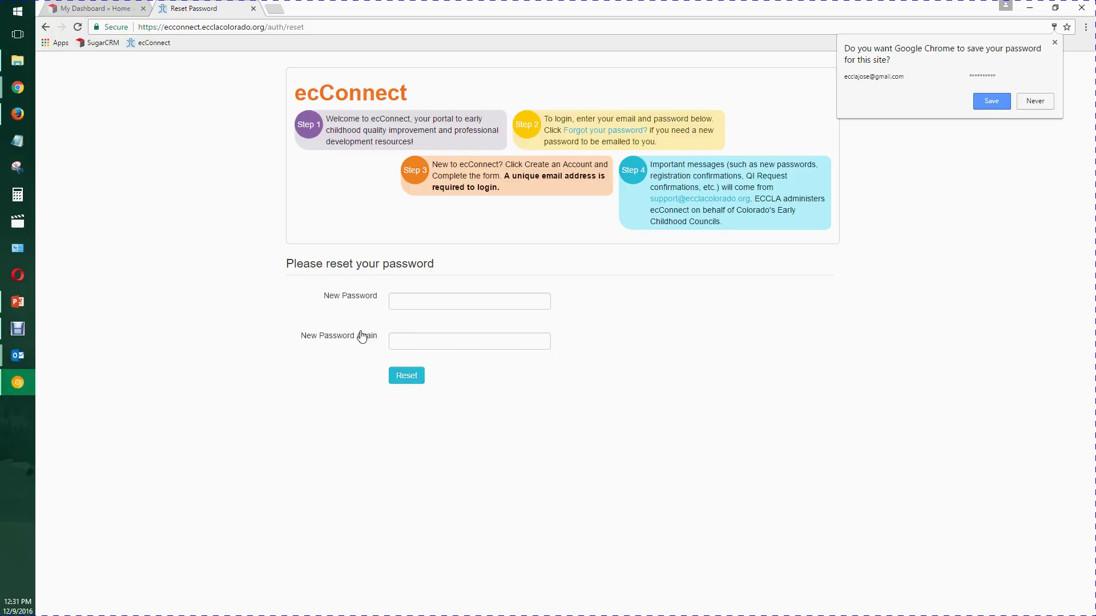
- Dismiss Chrome's save prompt, enter the new password in both New Password fields, and click Reset
click(1055, 44)
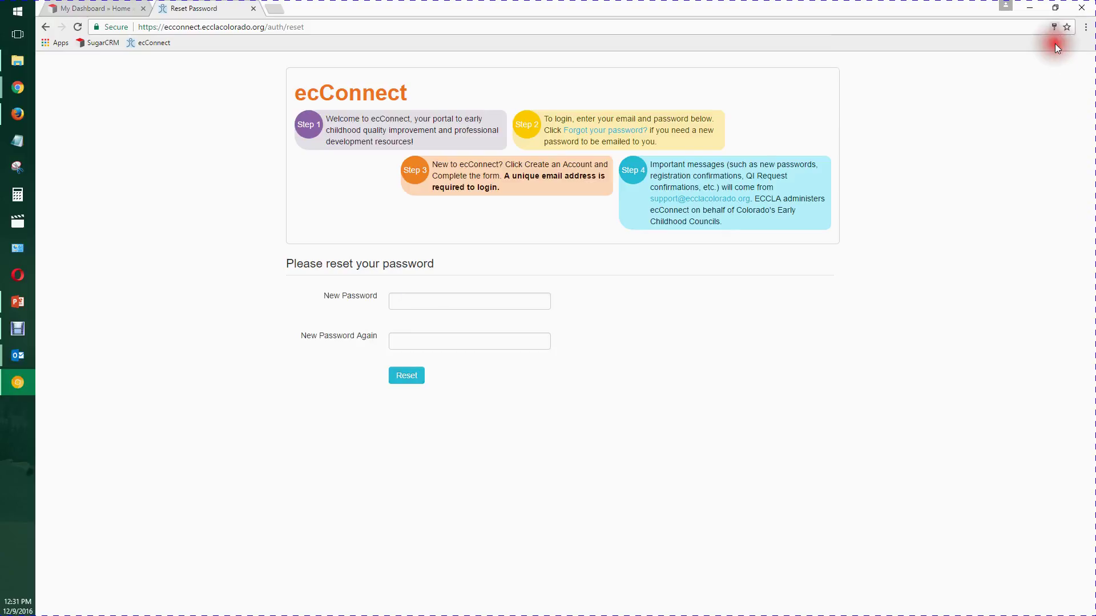
click(462, 301)
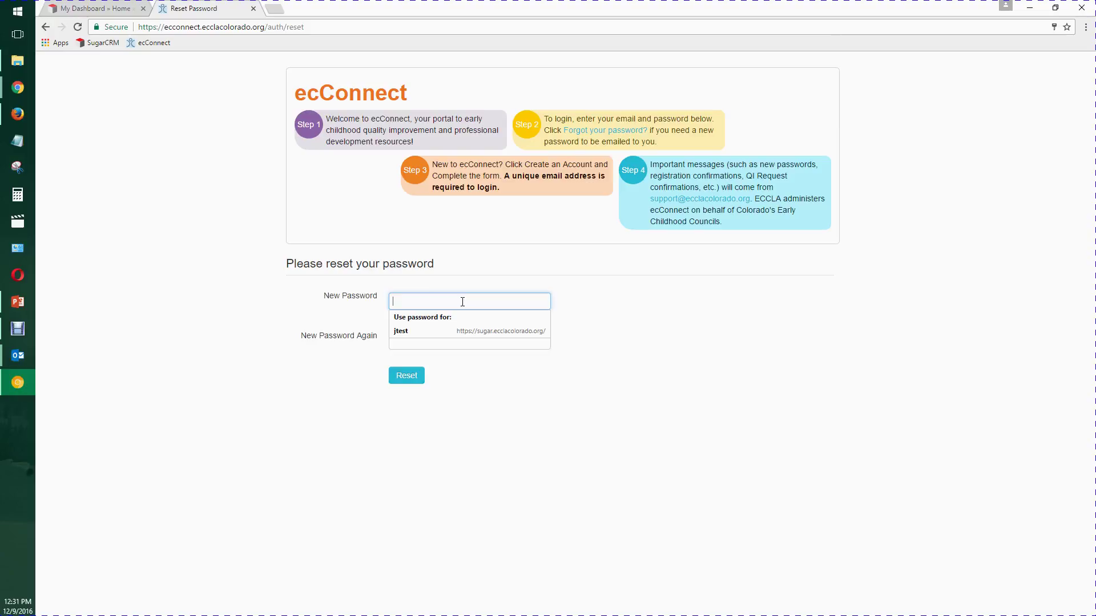
text(te)
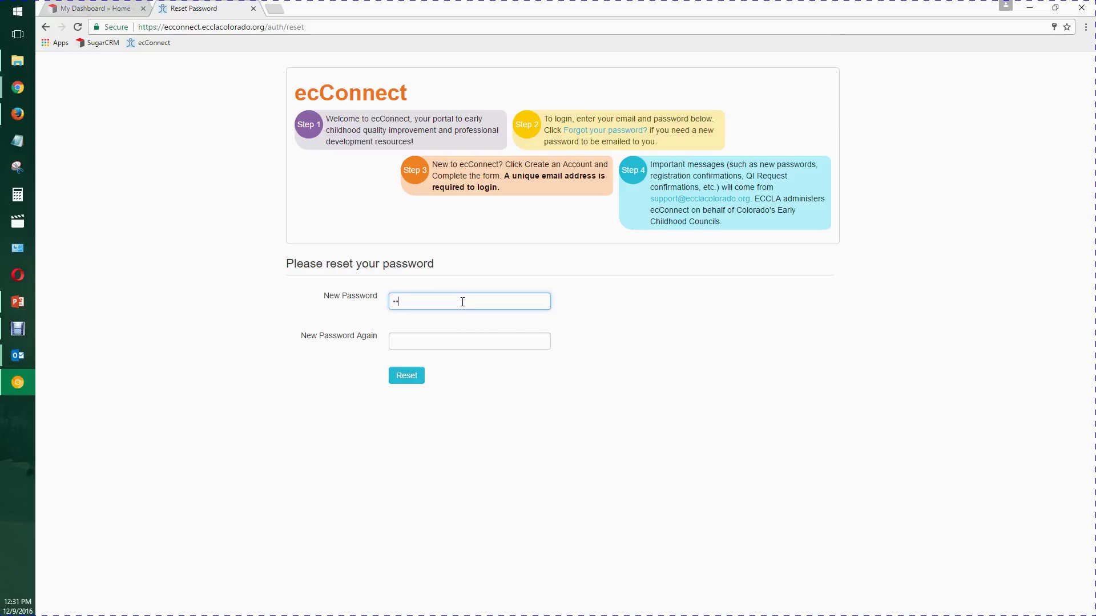
text(sting1234)
key(Tab)
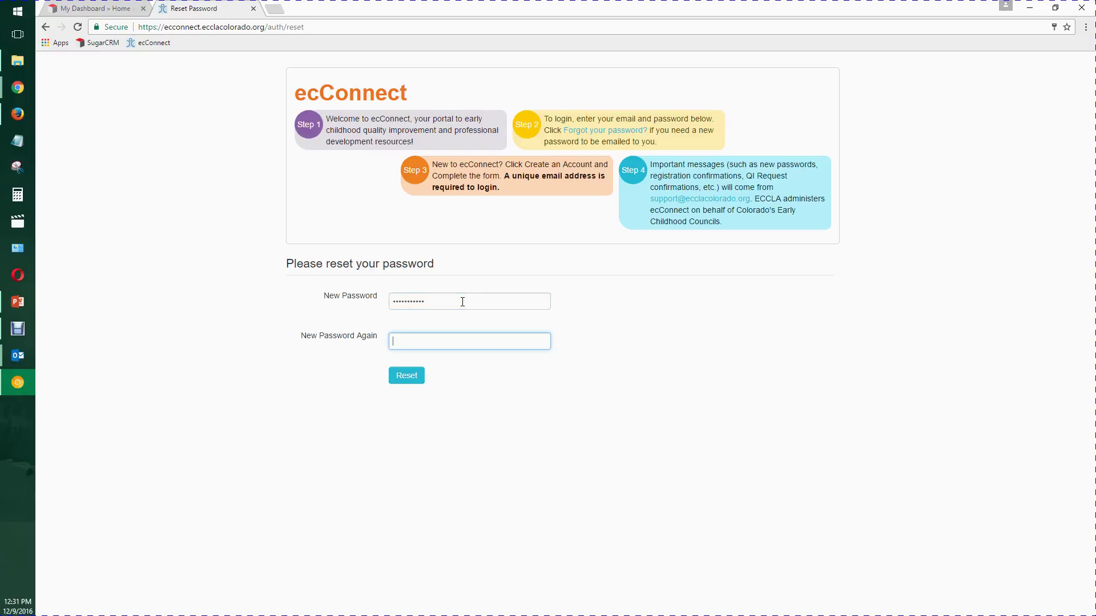
text(Testing123)
click(406, 375)
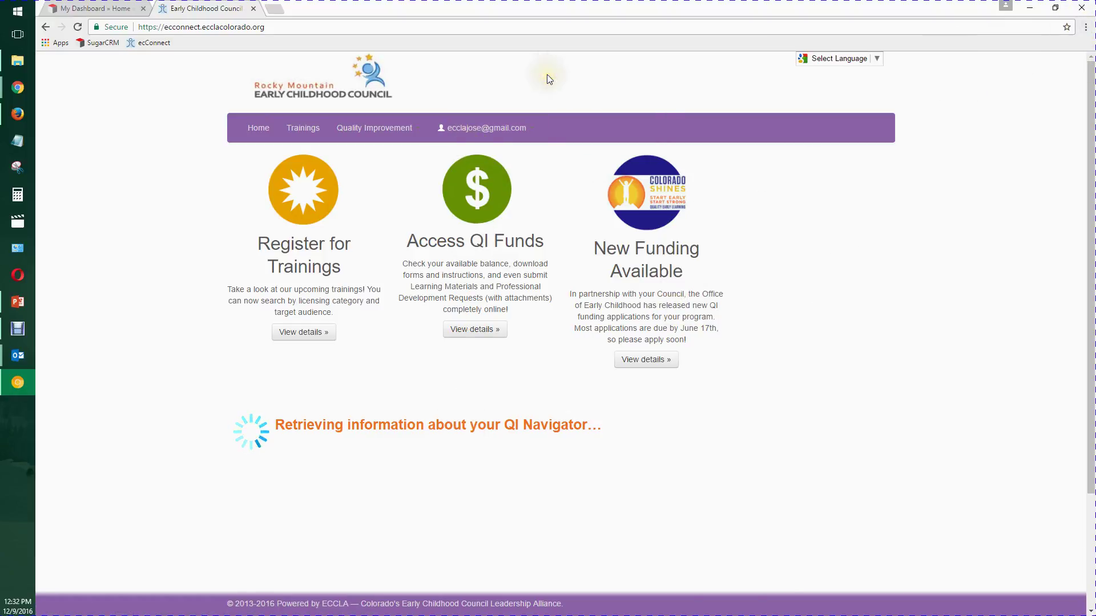
- Check the account dropdown and Chrome menu, then switch back to PowerPoint slide 5
click(629, 85)
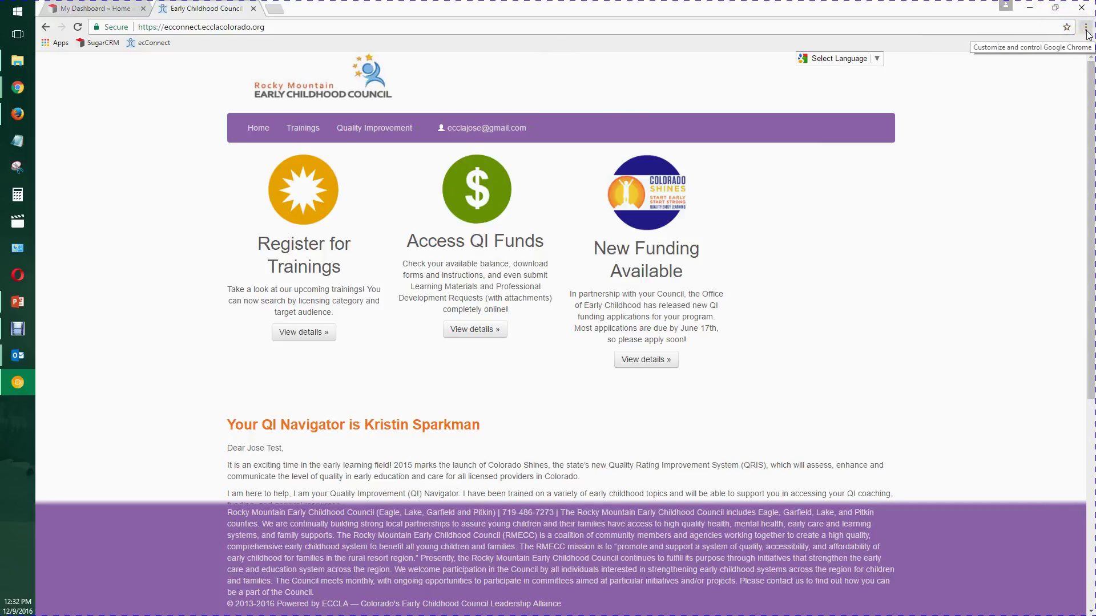
click(525, 128)
click(523, 128)
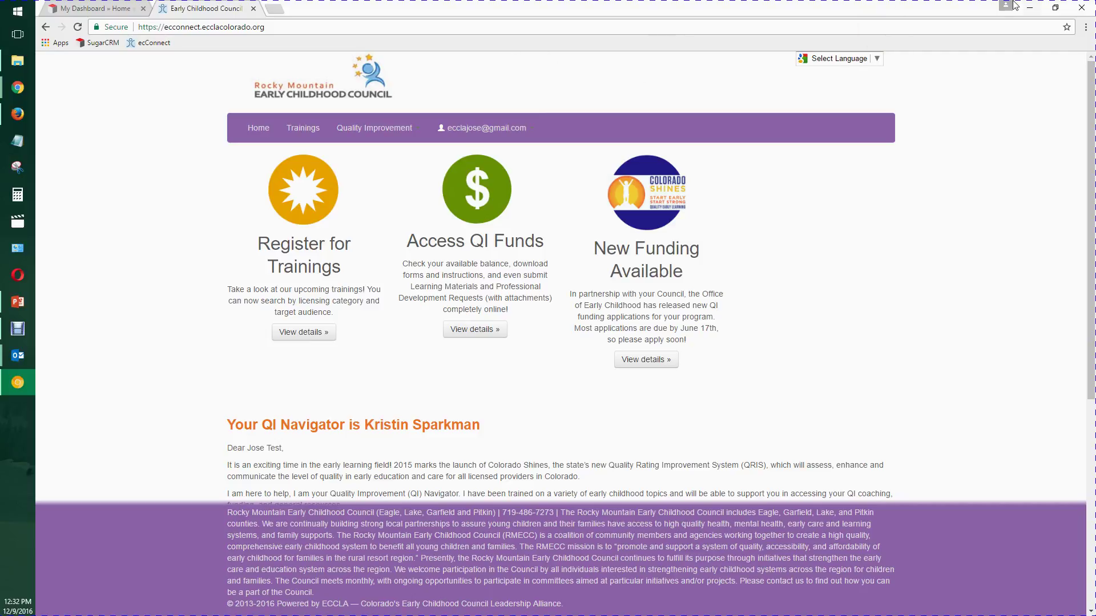
click(1085, 27)
click(1085, 27)
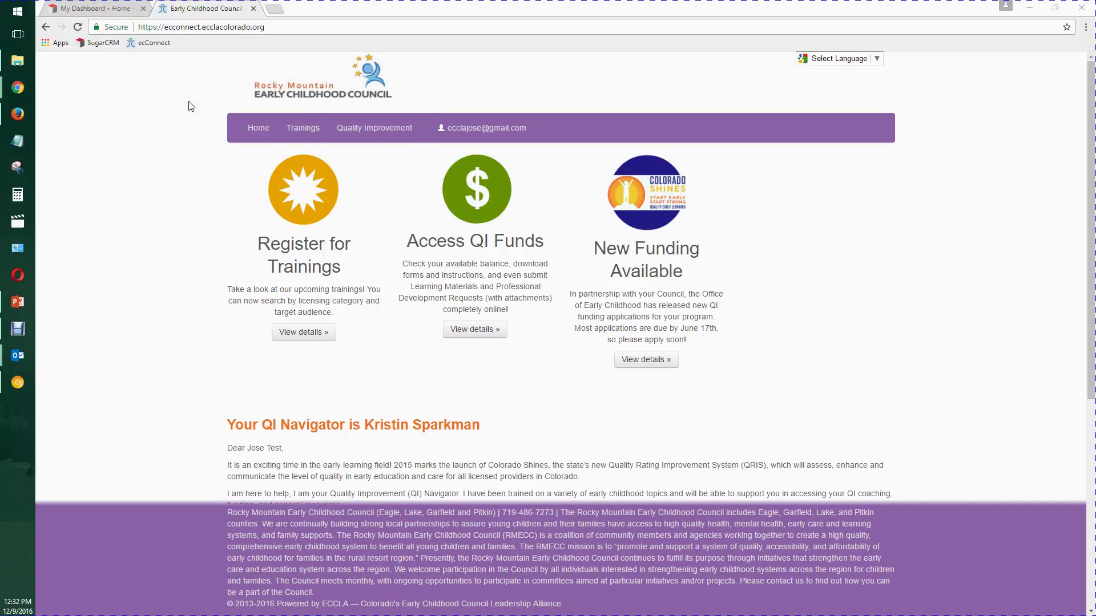
key(alt+Tab)
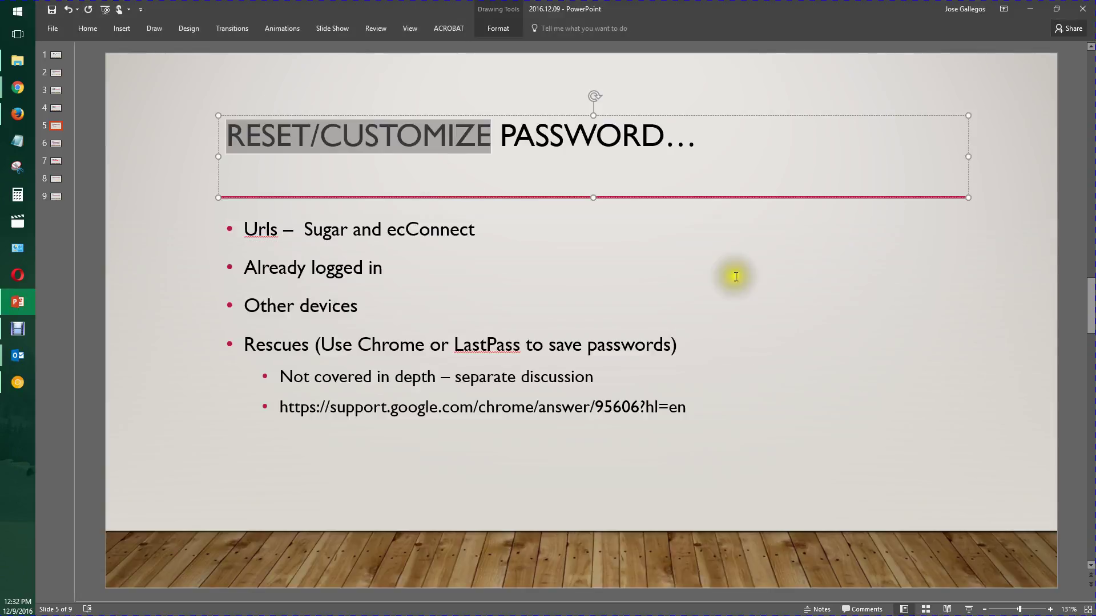
- Advance to slide 6 on QIN password resets, then return to SugarCRM's My Dashboard in Chrome
scroll(763, 332, down, 1)
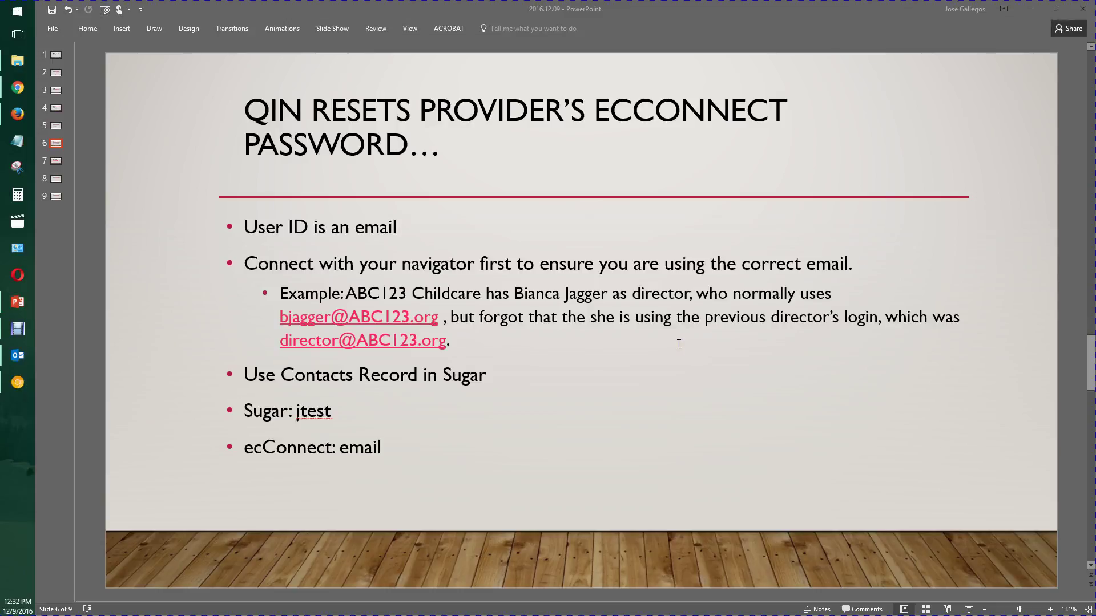
key(alt+Tab)
click(106, 8)
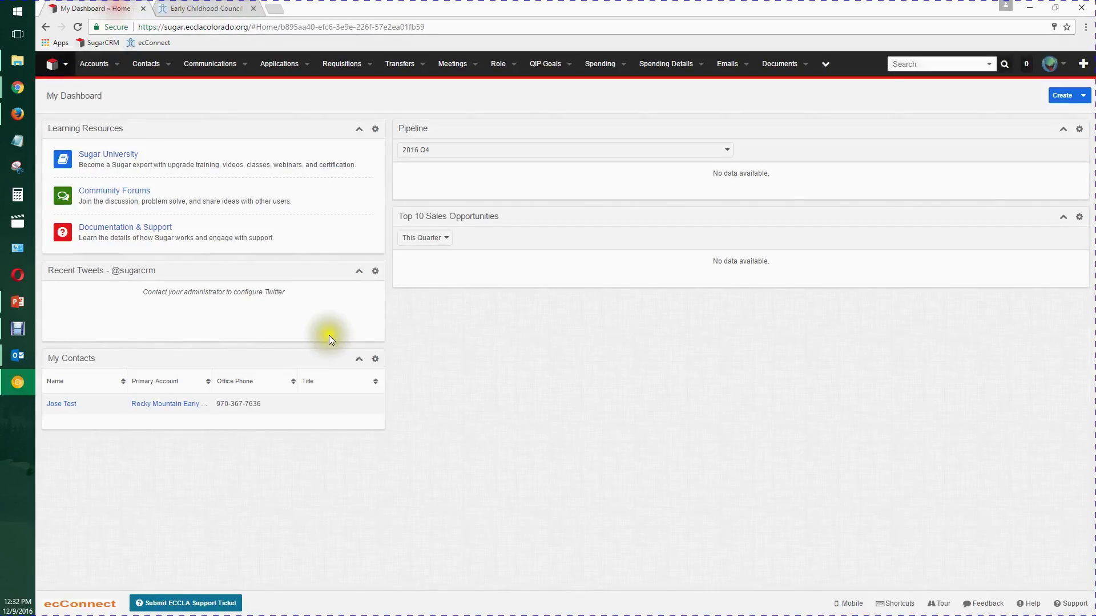
- Open your own SugarCRM user profile from the avatar menu
click(1053, 64)
click(1057, 88)
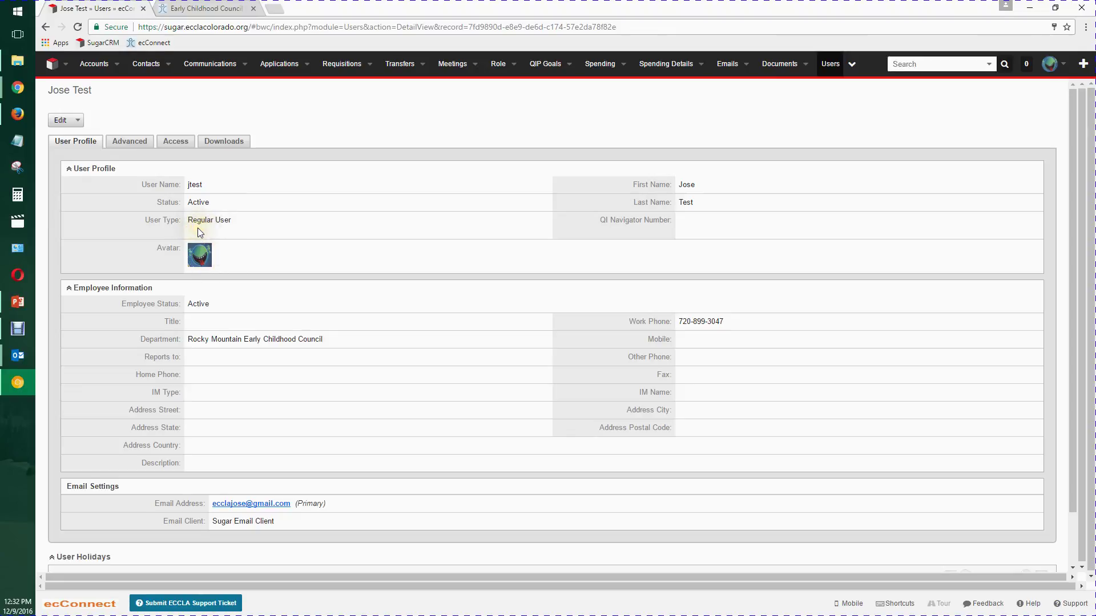
scroll(222, 407, down, 1)
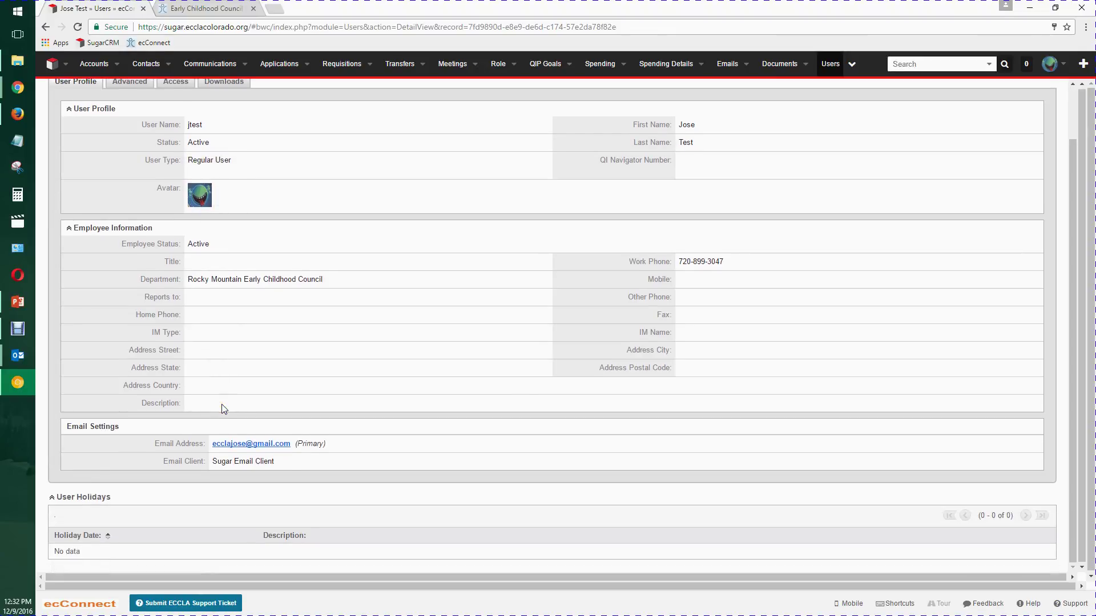
scroll(222, 405, up, 1)
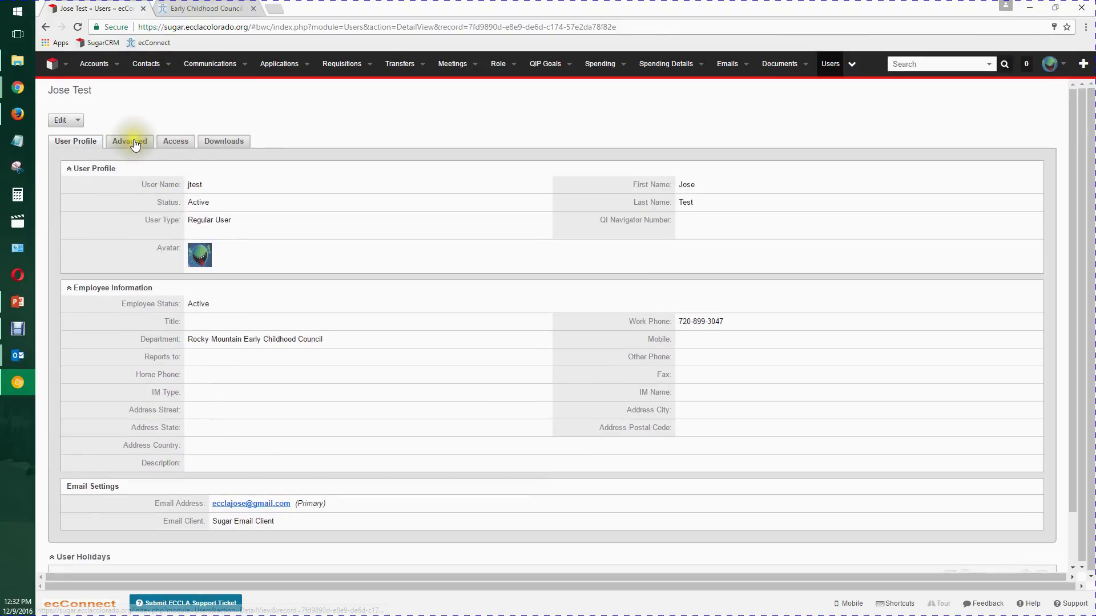
- Review the profile's Advanced settings tab
click(135, 143)
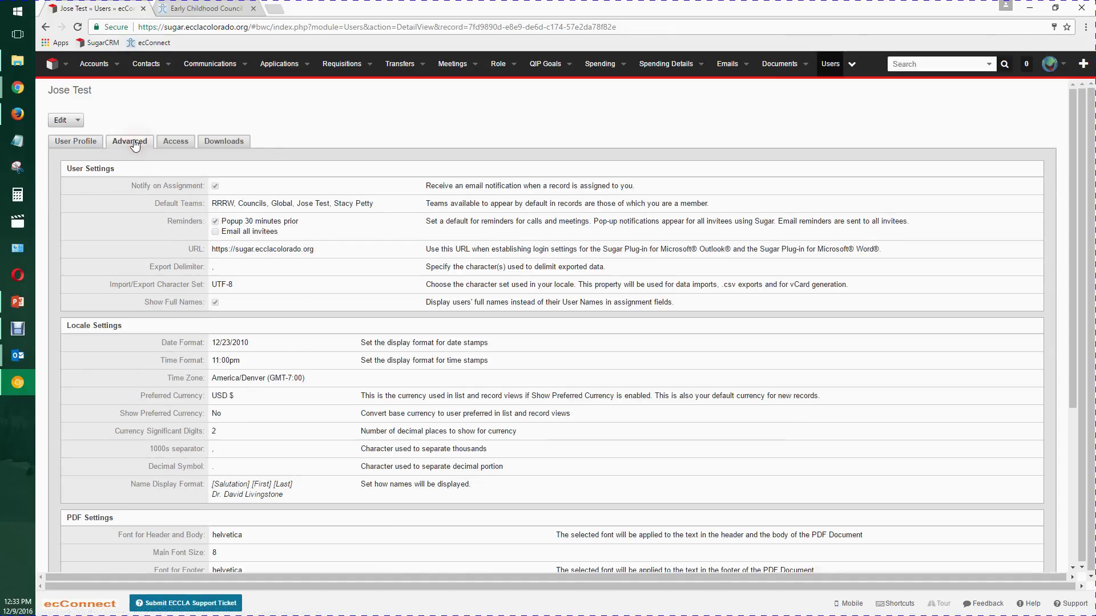
click(134, 144)
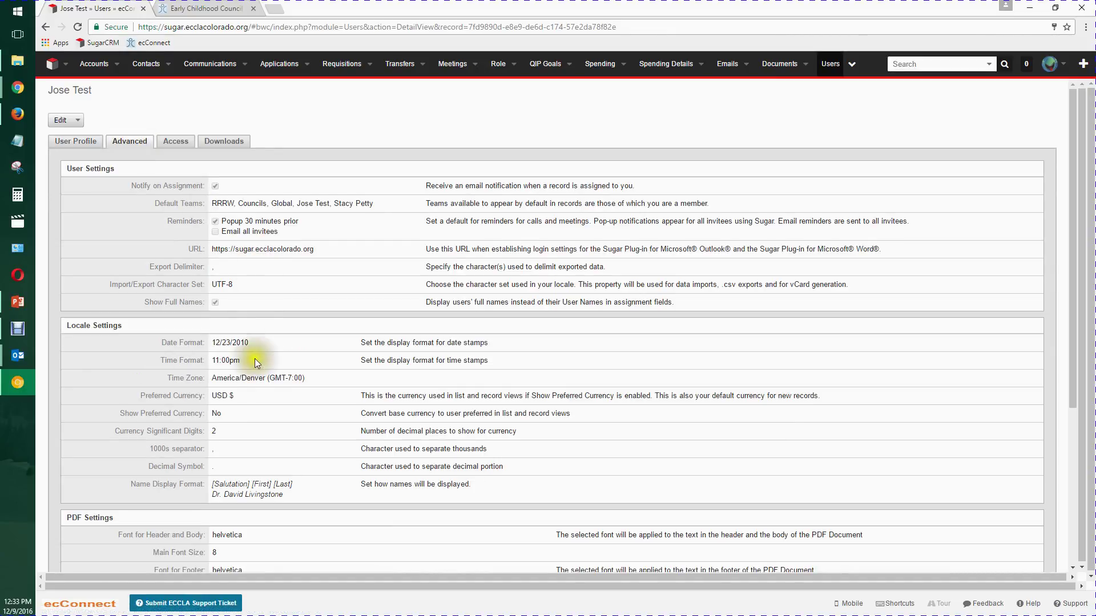
scroll(255, 409, down, 3)
scroll(255, 412, up, 3)
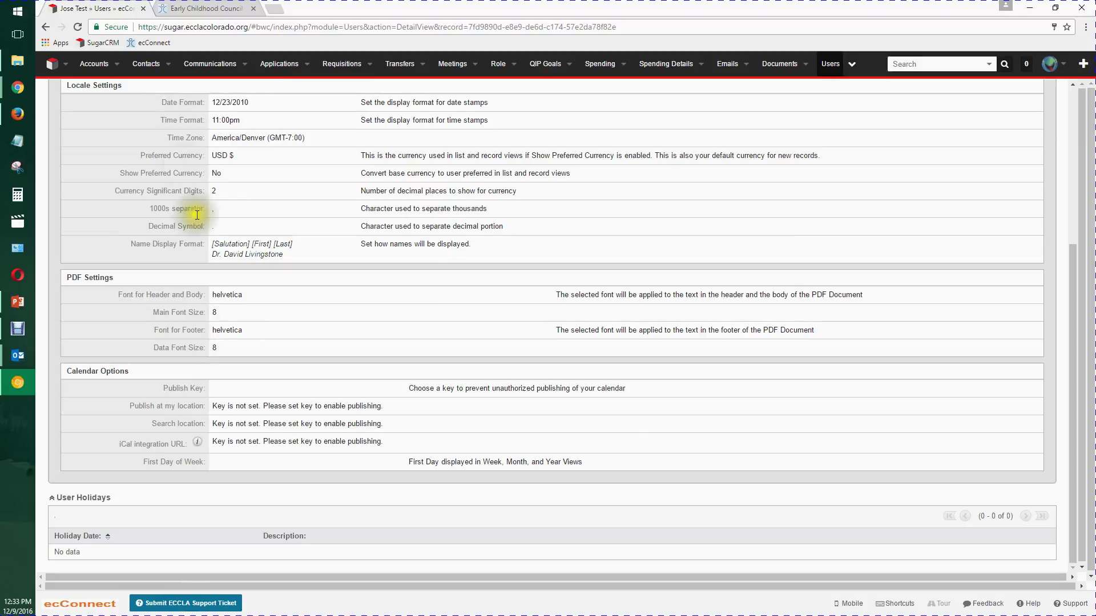
- Check the Access tab's module permissions, return to User Profile, then go to Accounts
click(168, 143)
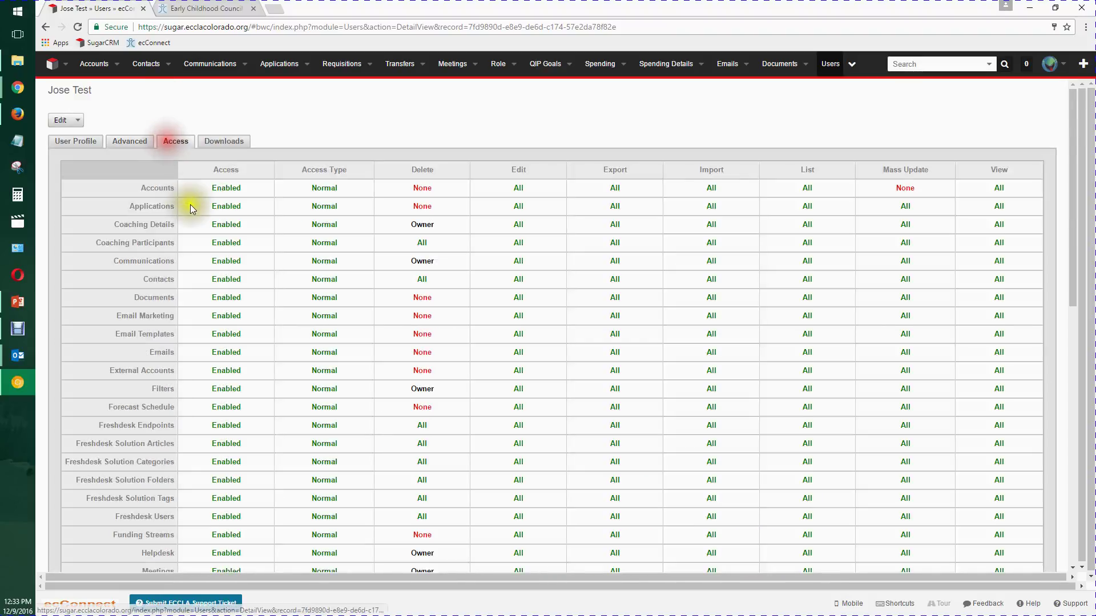
scroll(229, 285, down, 10)
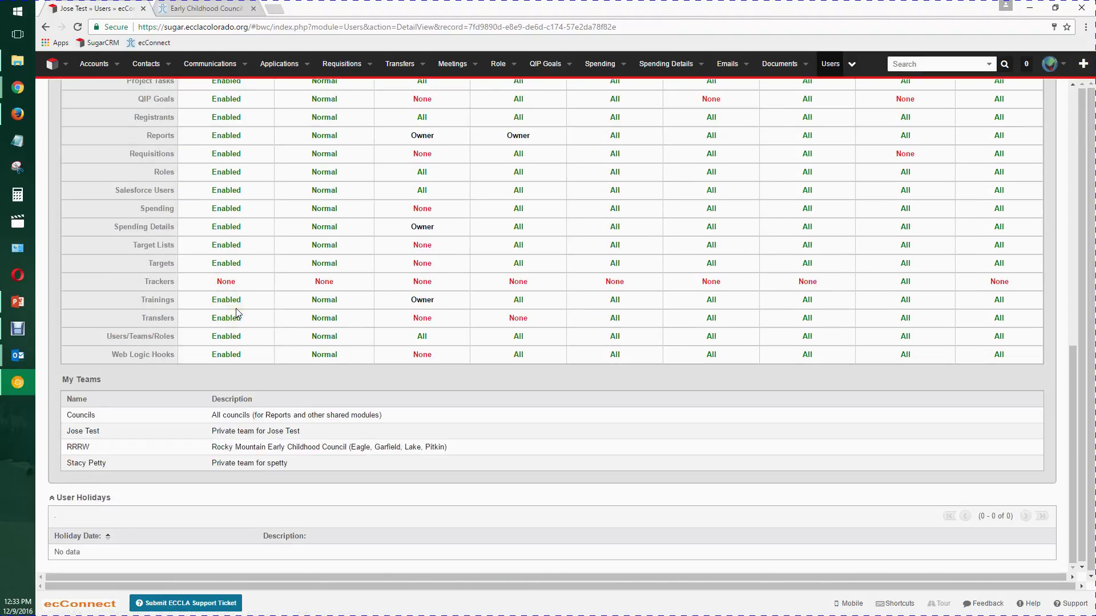
scroll(237, 313, up, 10)
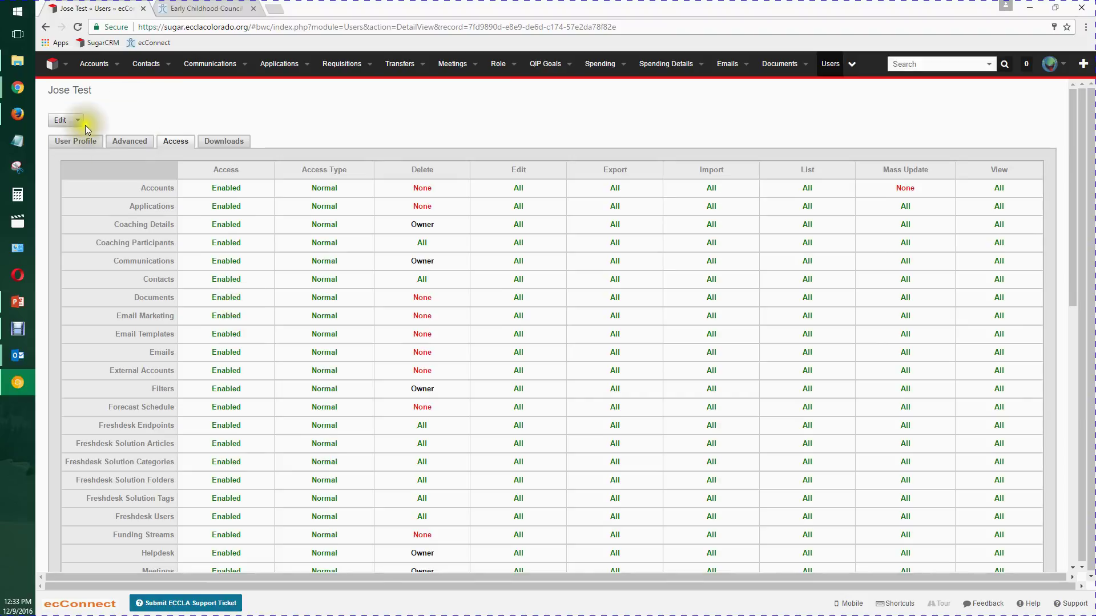
click(77, 141)
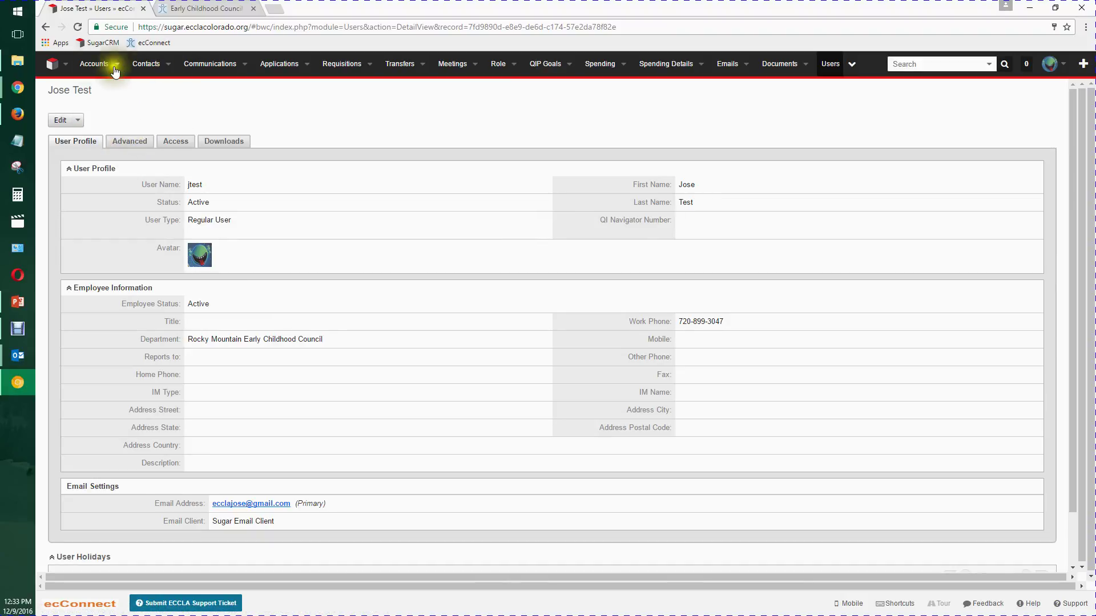
click(93, 67)
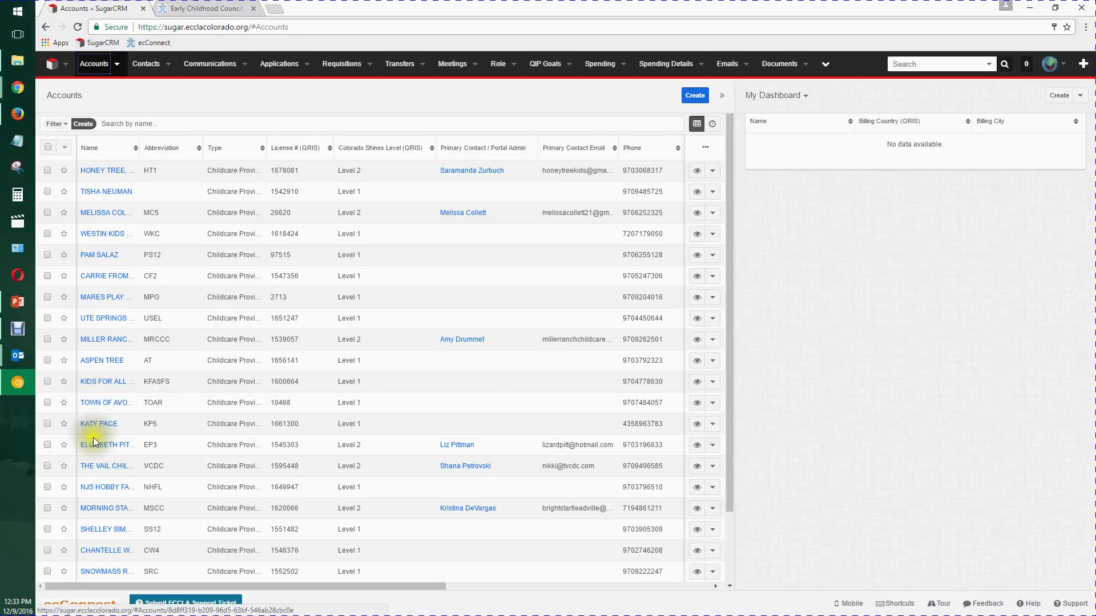
- Open the MORNING STAR CHILD CARE account from the Accounts list in a new tab
click(91, 508)
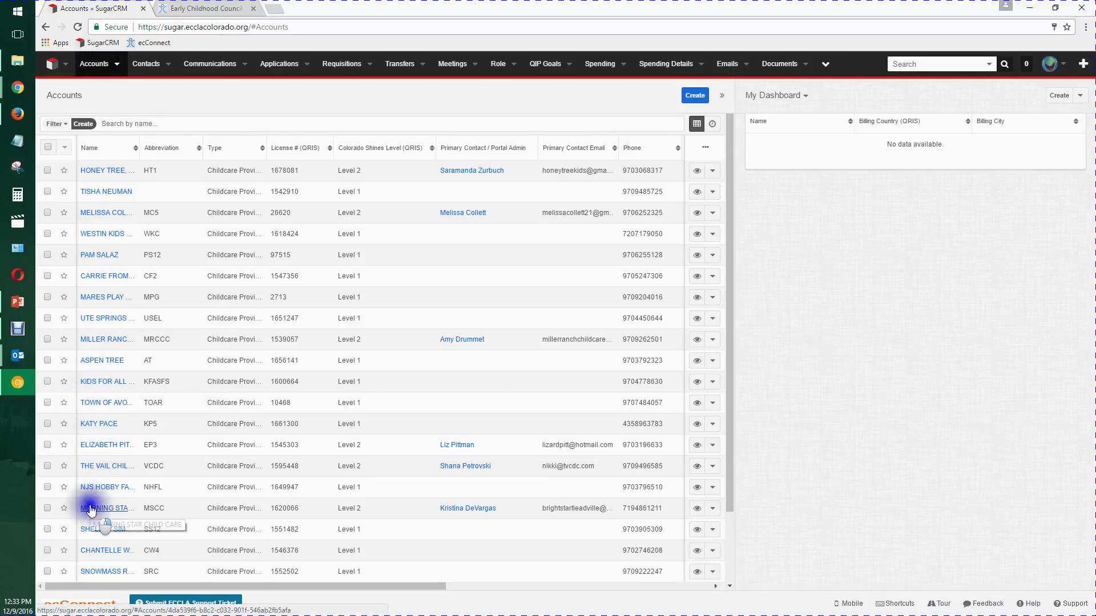
click(114, 513)
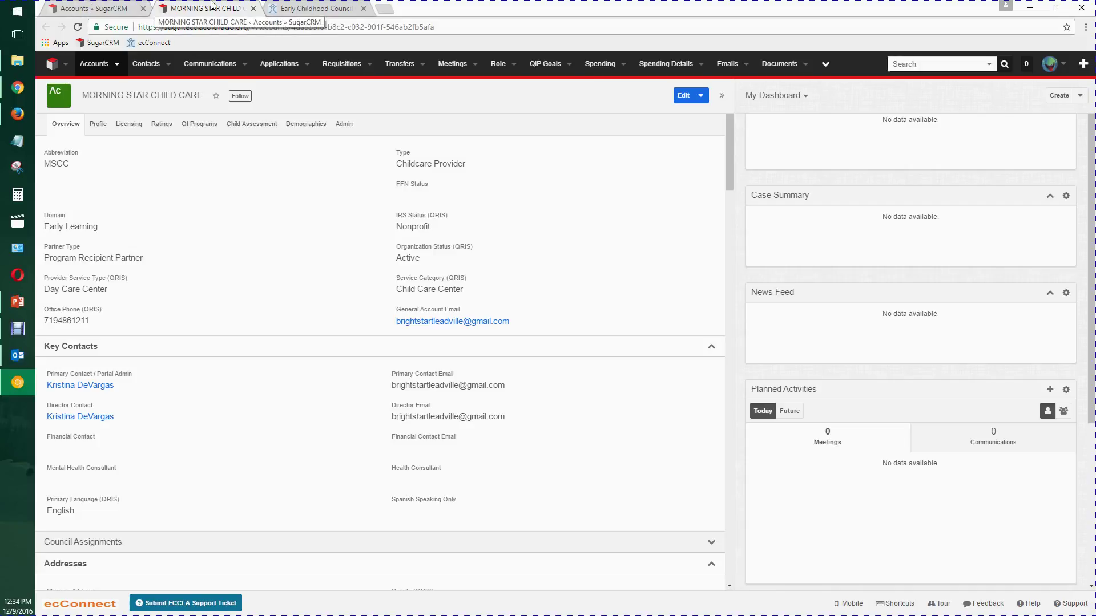
- Go to the MORNING STAR CHILD CARE record and collapse and re-expand Key Contacts
click(109, 8)
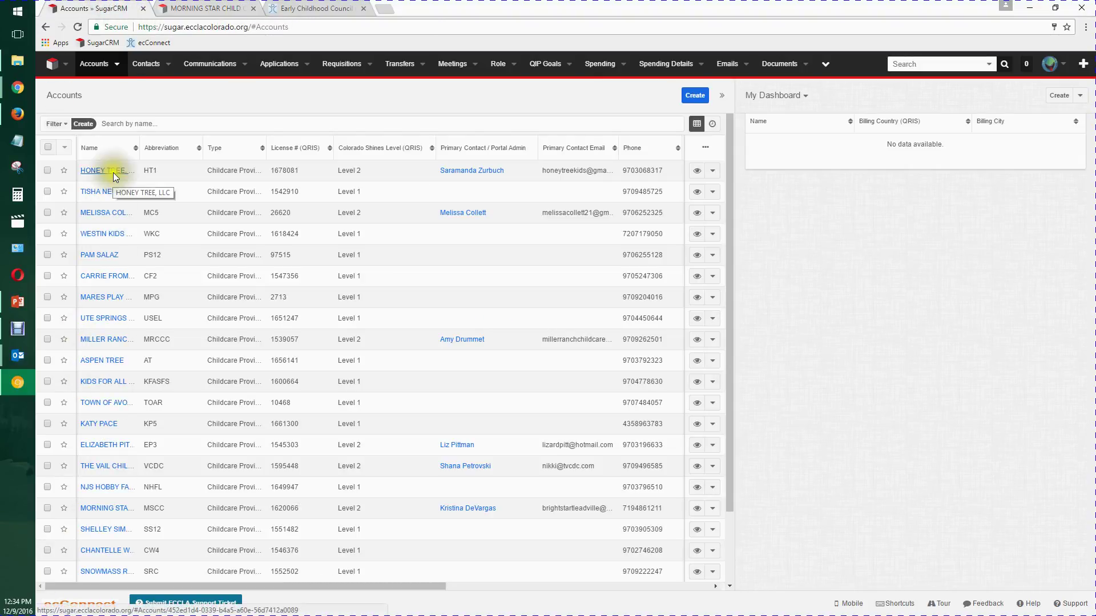
click(200, 8)
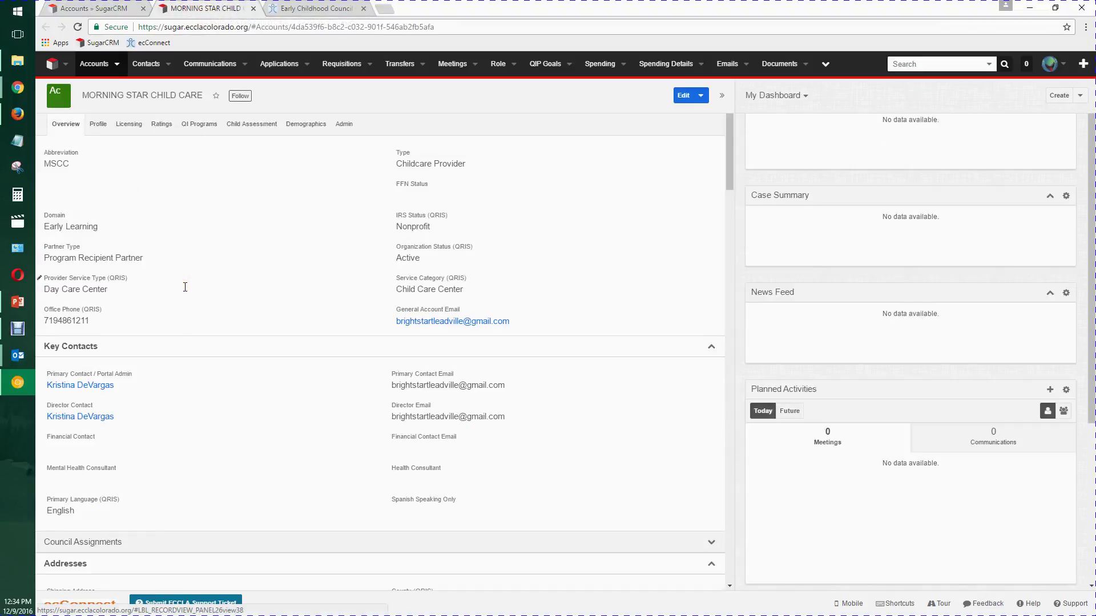
click(196, 325)
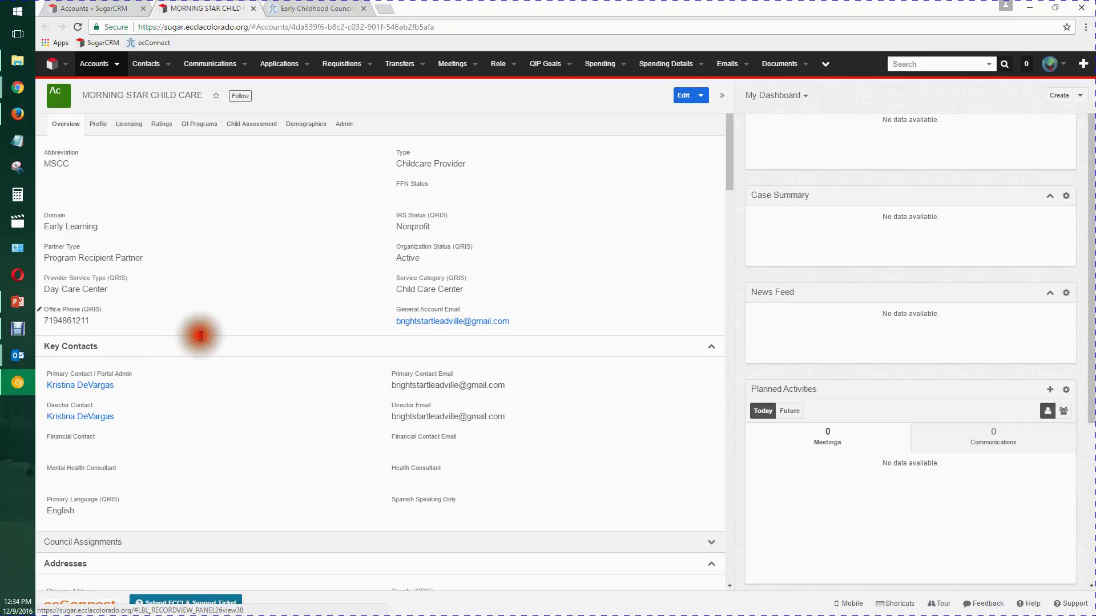
click(200, 348)
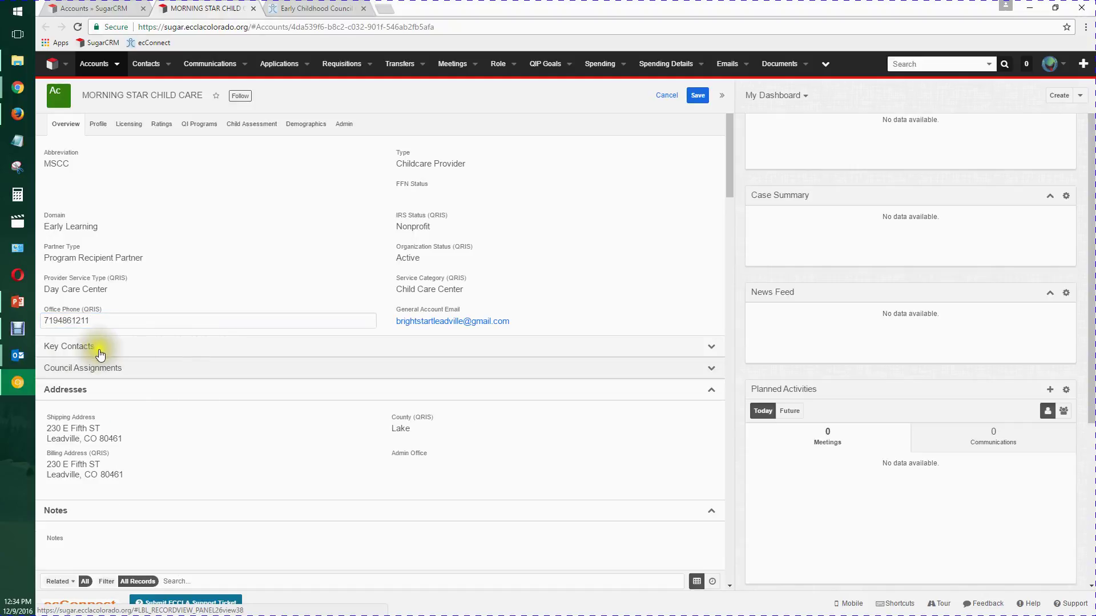
click(160, 351)
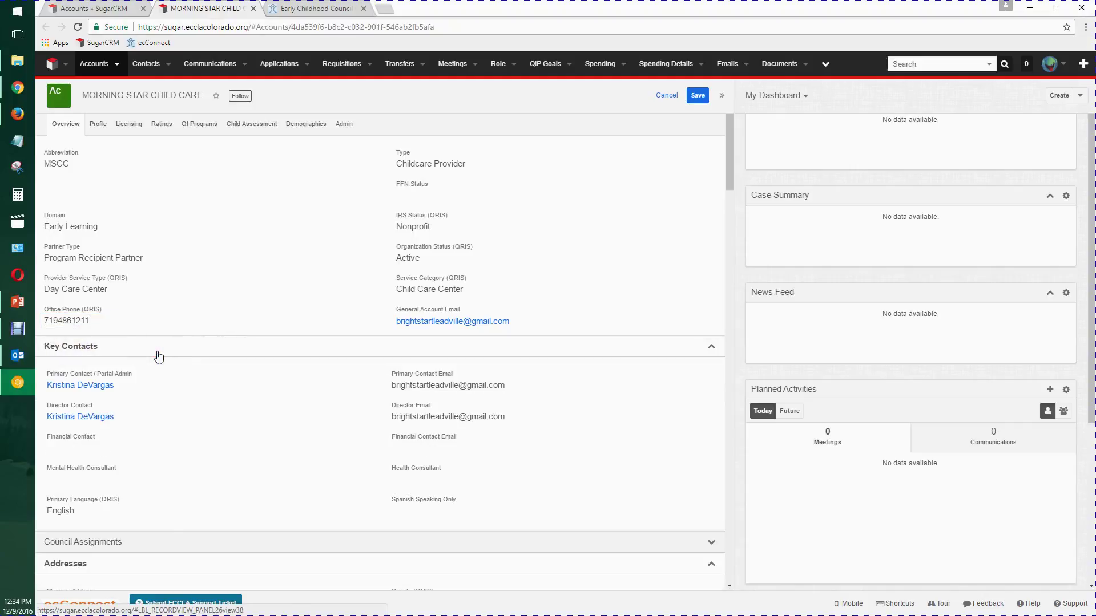
- Open the Primary Contact's record in a new tab and switch to it
click(120, 402)
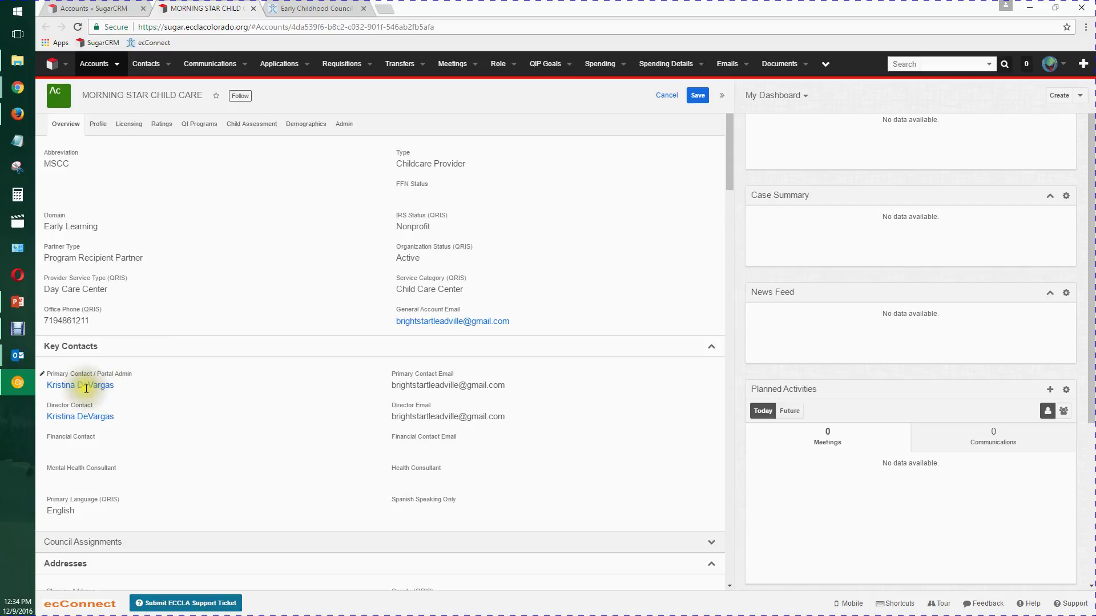
right_click(65, 387)
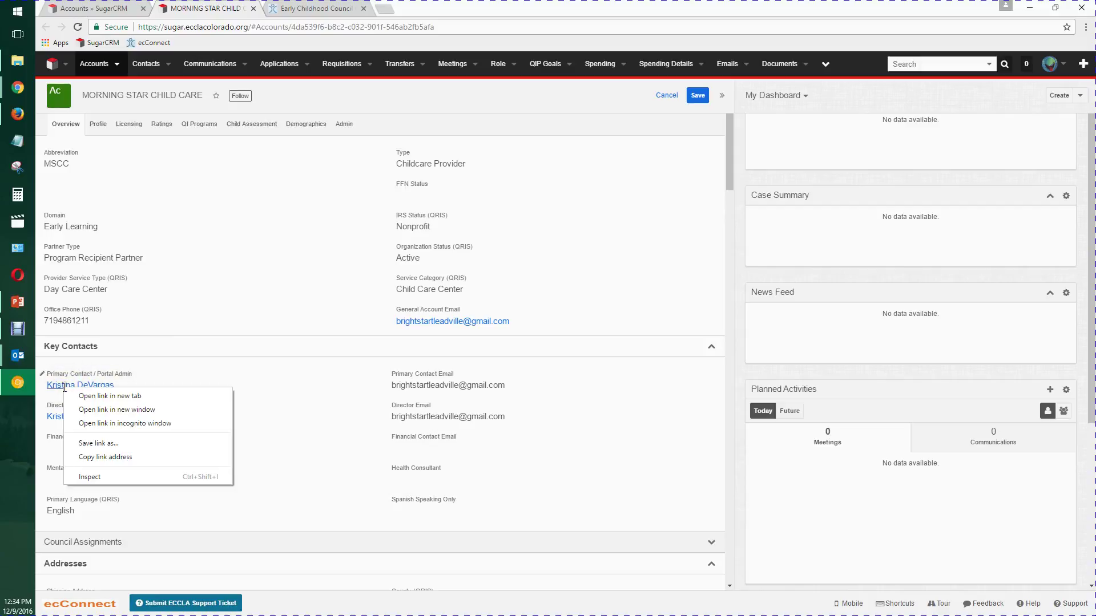
click(104, 397)
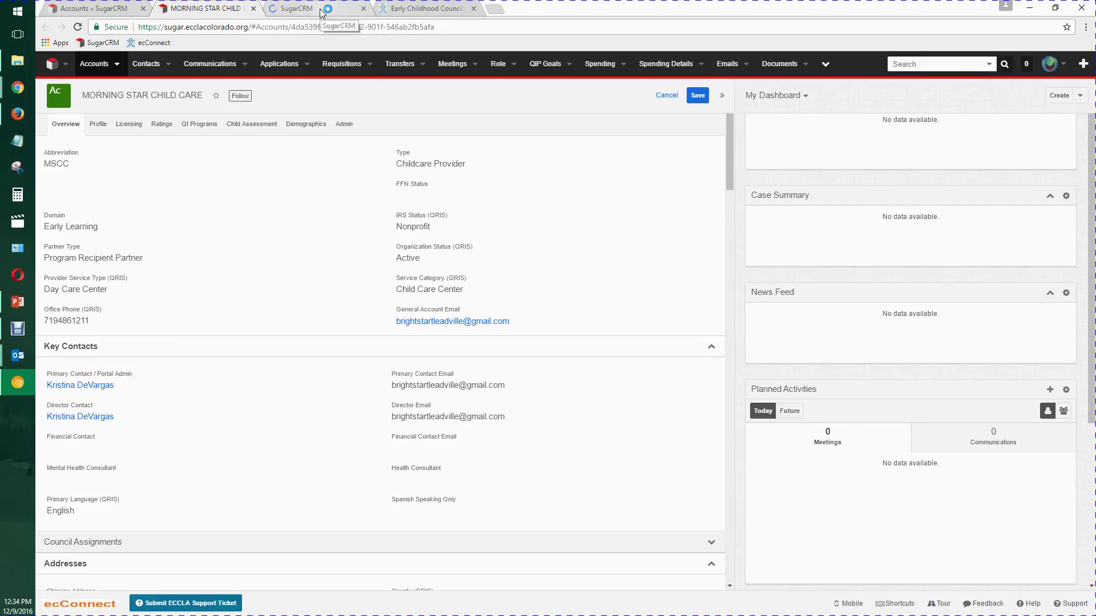
click(297, 8)
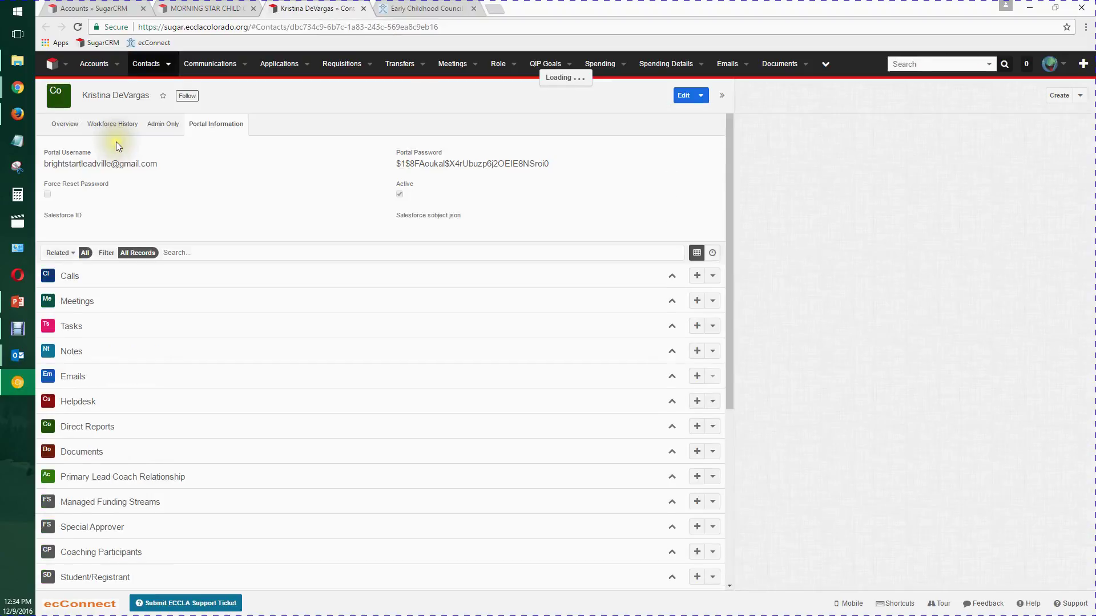
click(68, 125)
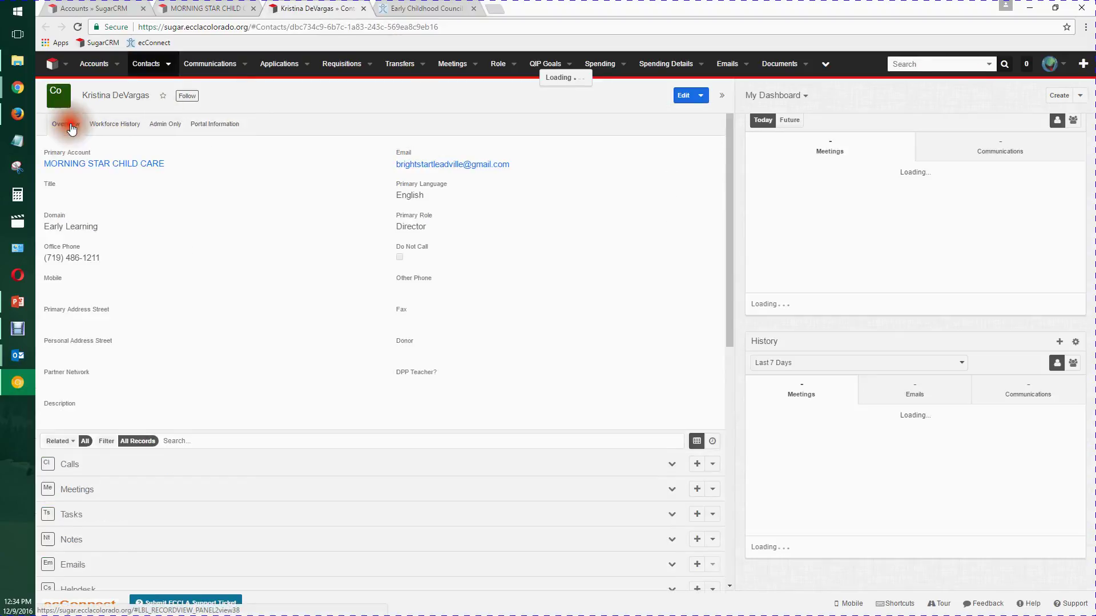
click(217, 125)
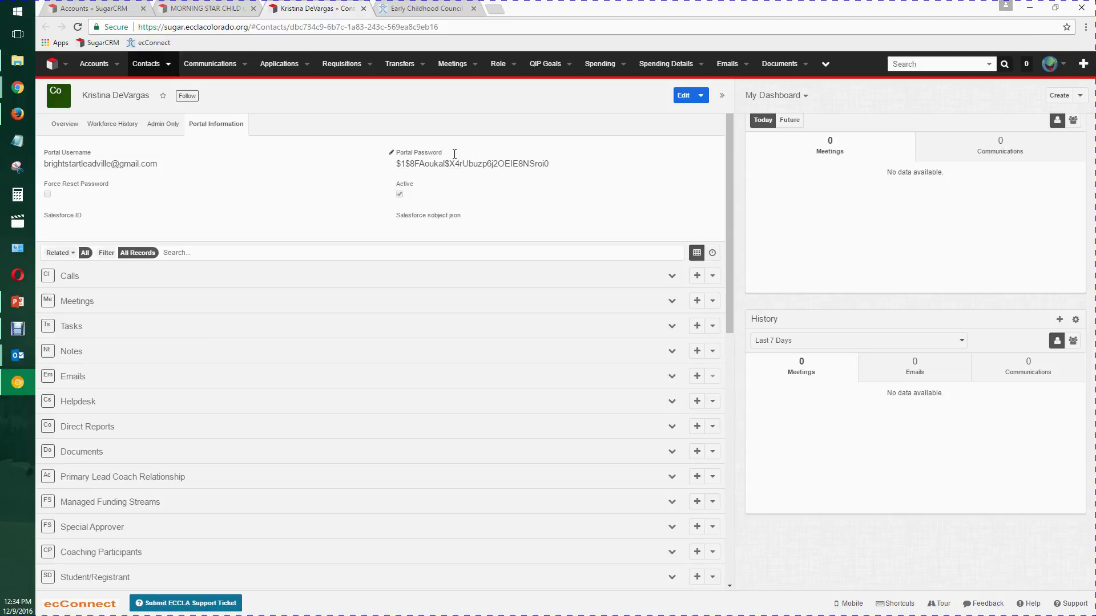
click(561, 162)
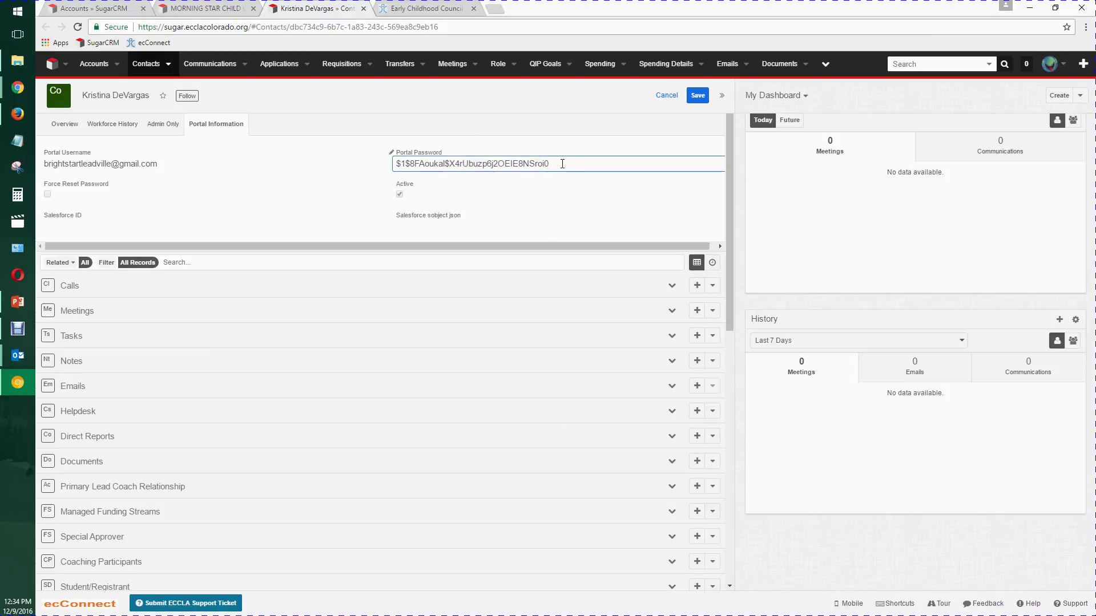
click(562, 164)
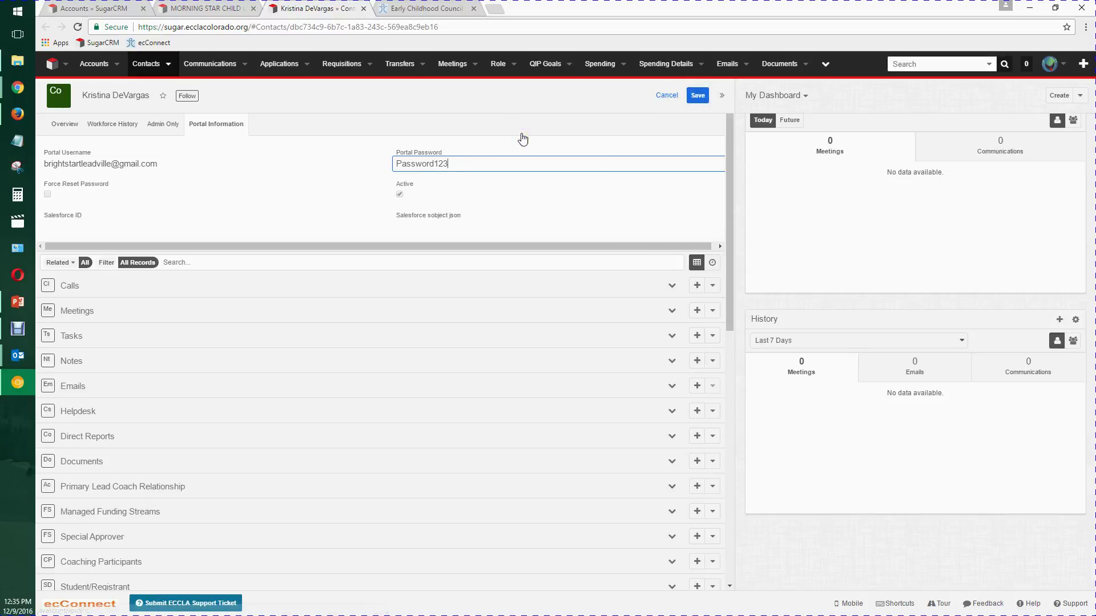
click(662, 98)
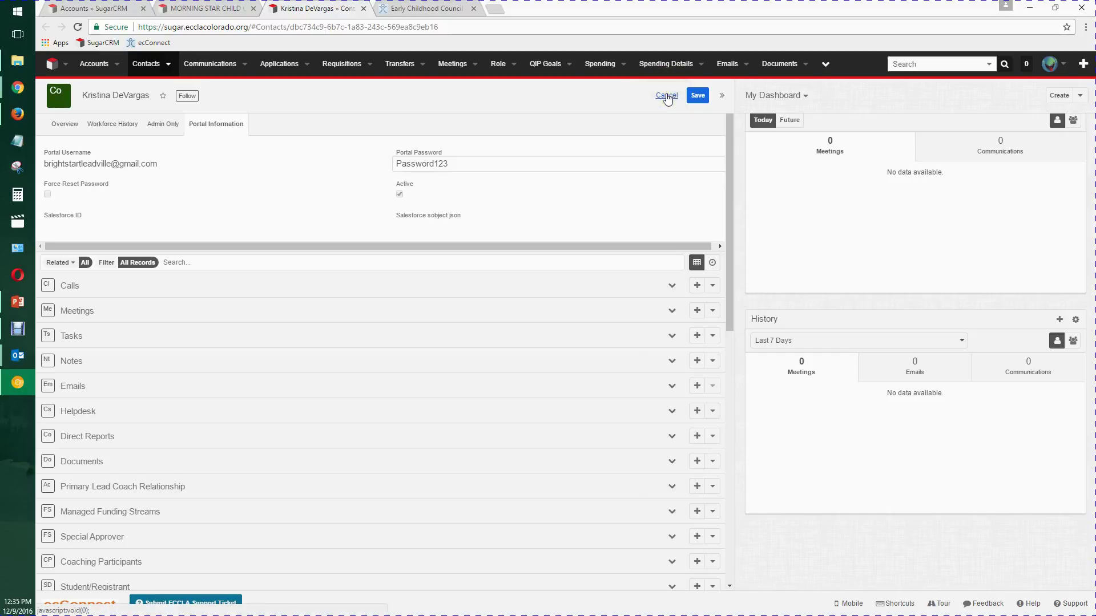
click(666, 97)
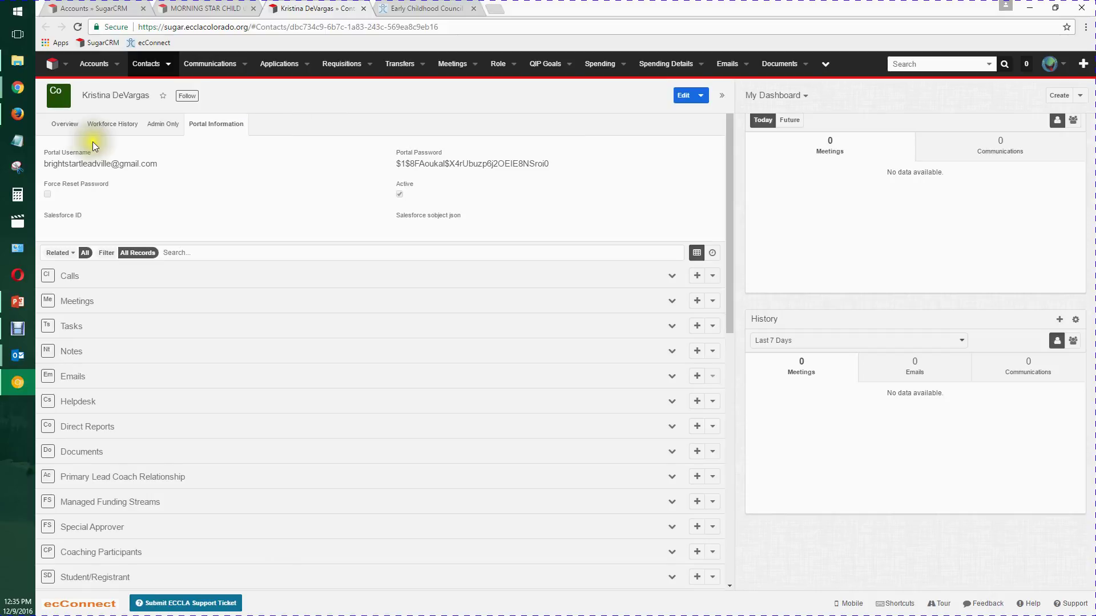
- Return to the MORNING STAR CHILD CARE tab and open, then close, the Primary Contact chooser
click(70, 126)
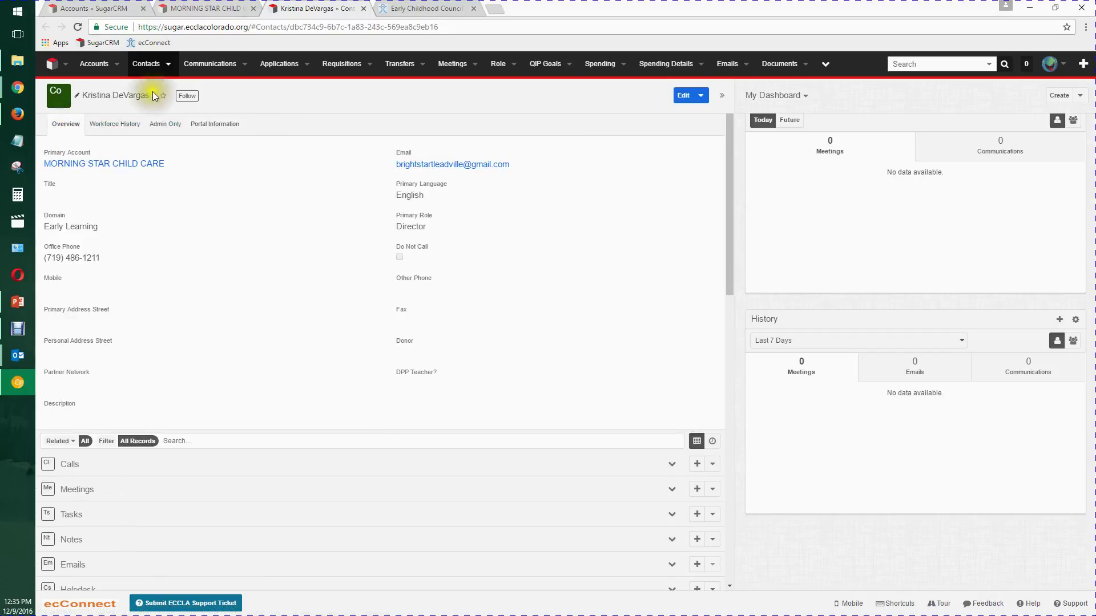
click(236, 13)
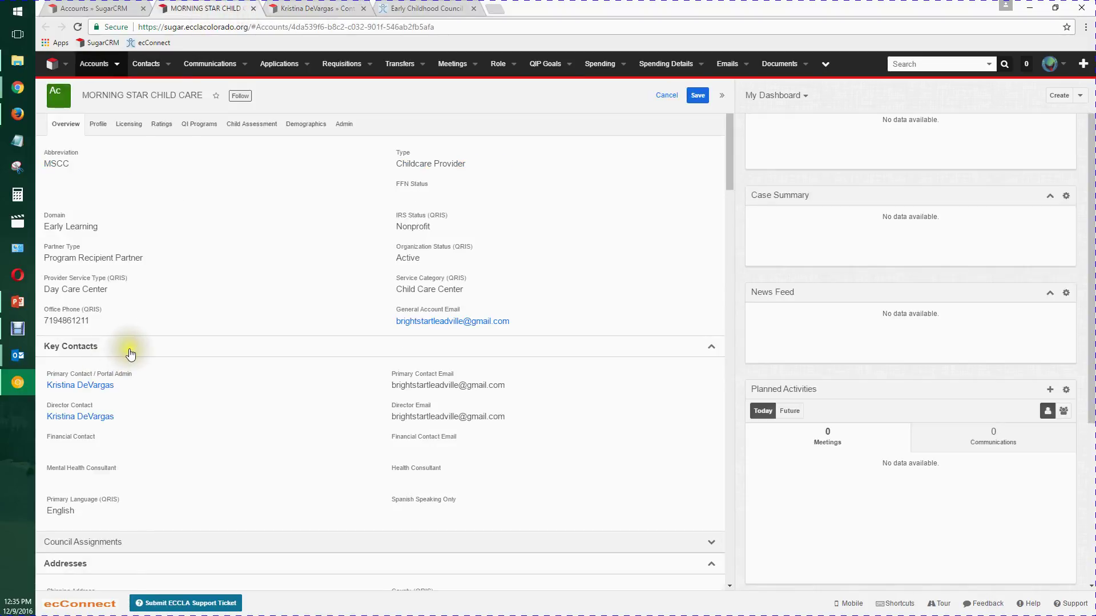
click(515, 324)
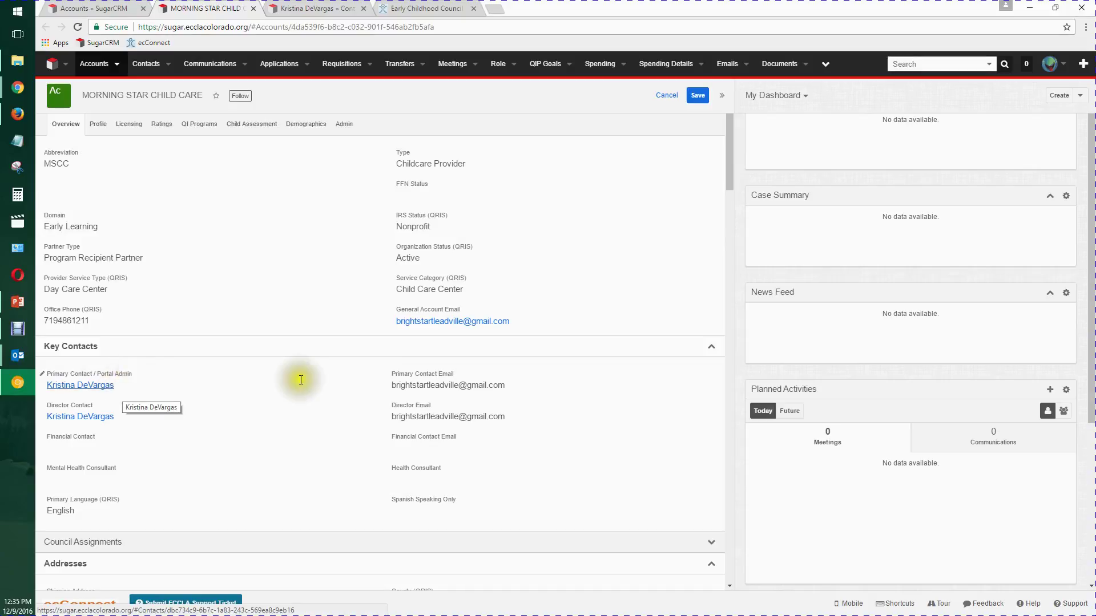
click(535, 374)
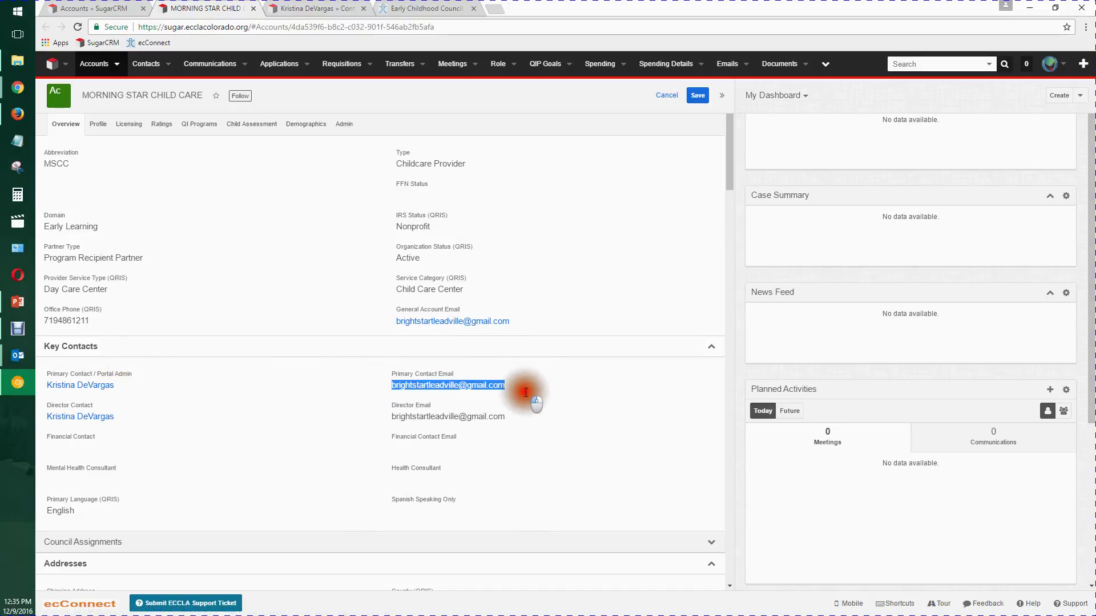
click(282, 388)
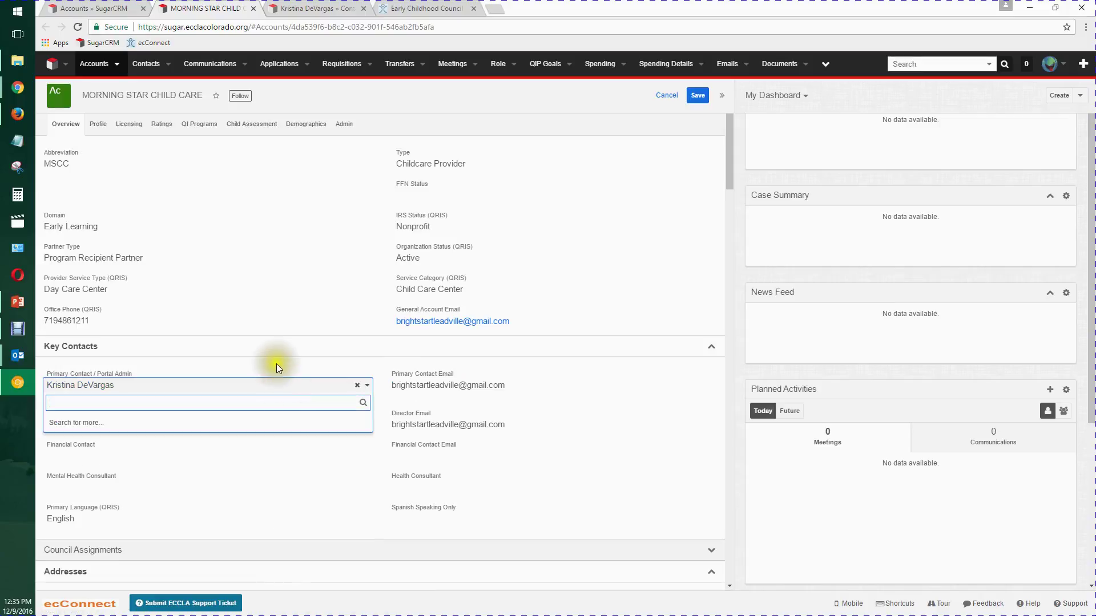
click(276, 363)
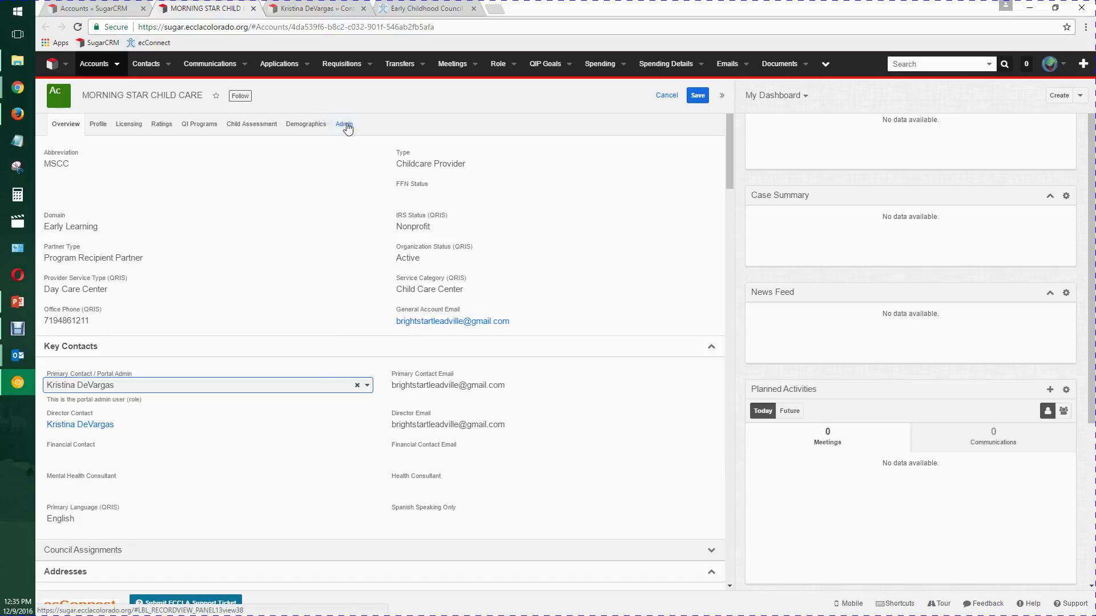
- Show the contact's Portal Information, then view the reset email and PowerPoint slide 6
click(334, 7)
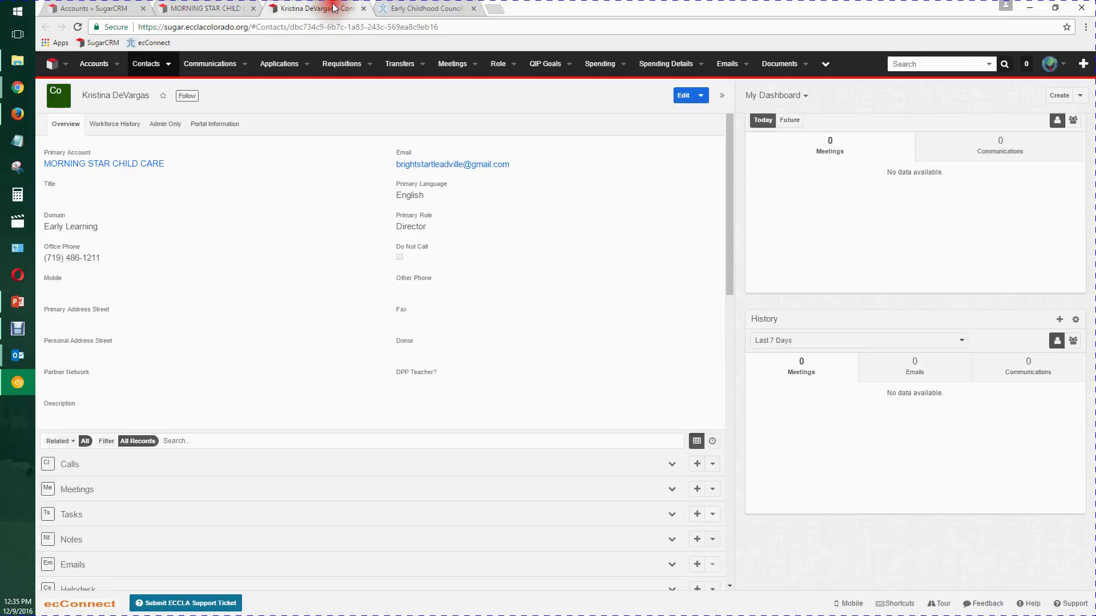
click(217, 132)
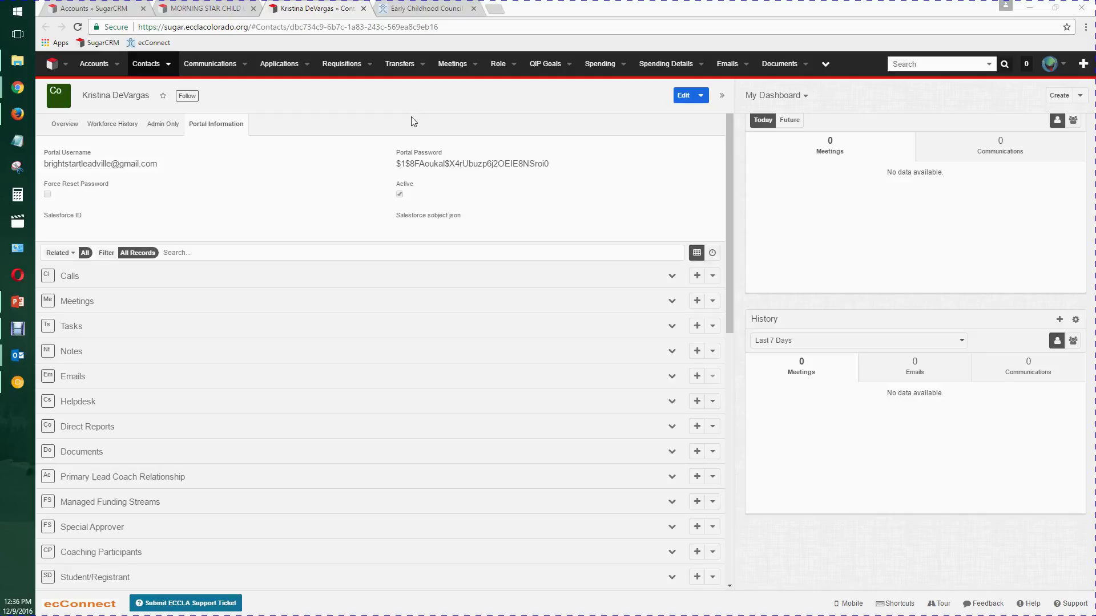
key(alt+Tab)
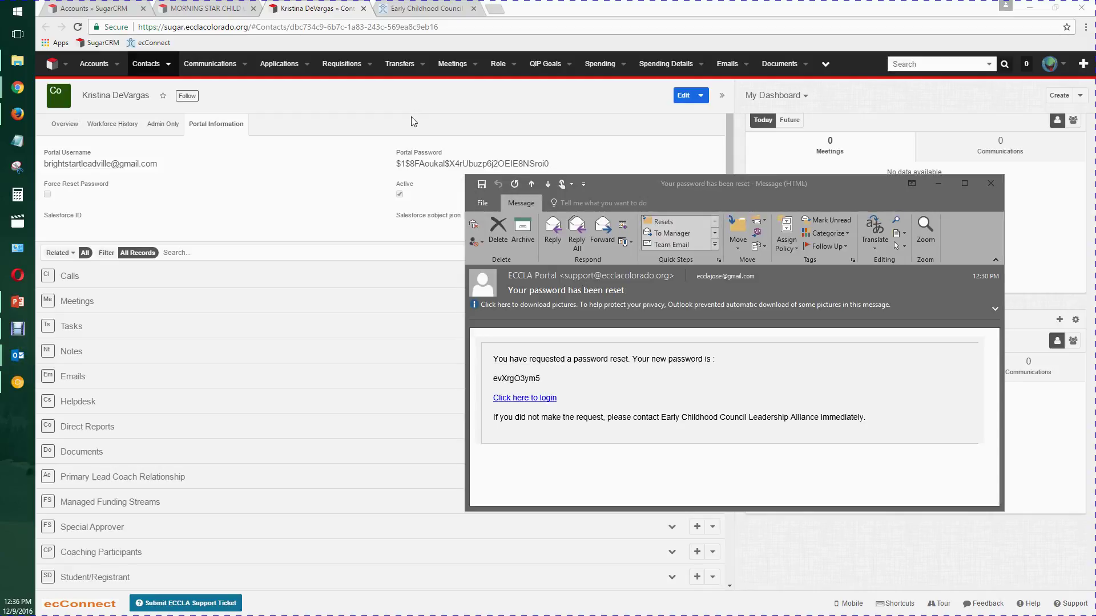
key(alt+Tab)
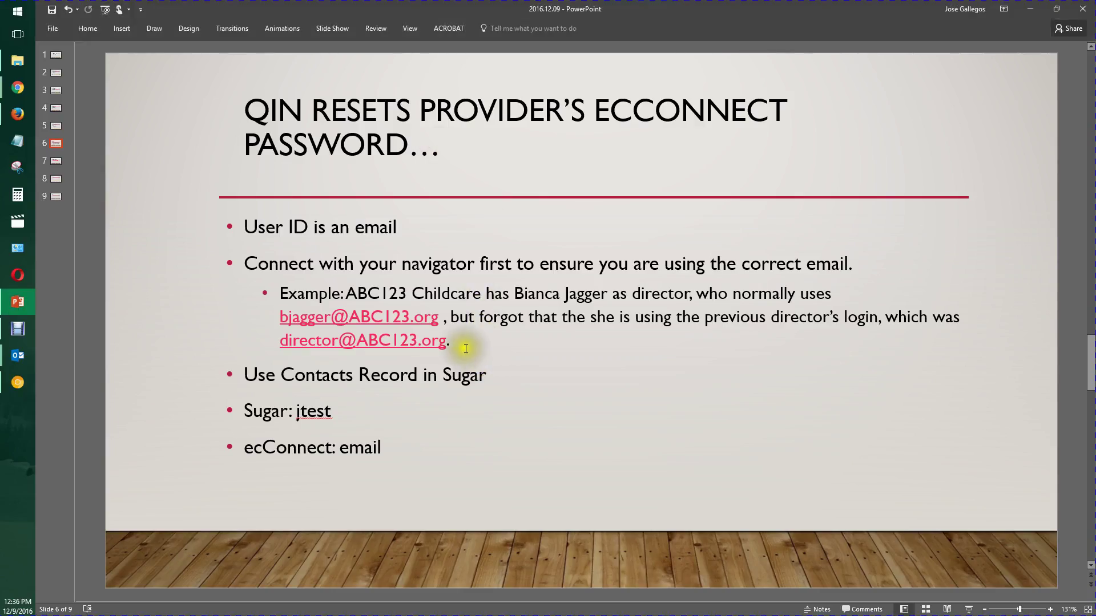
drag(464, 343, 233, 265)
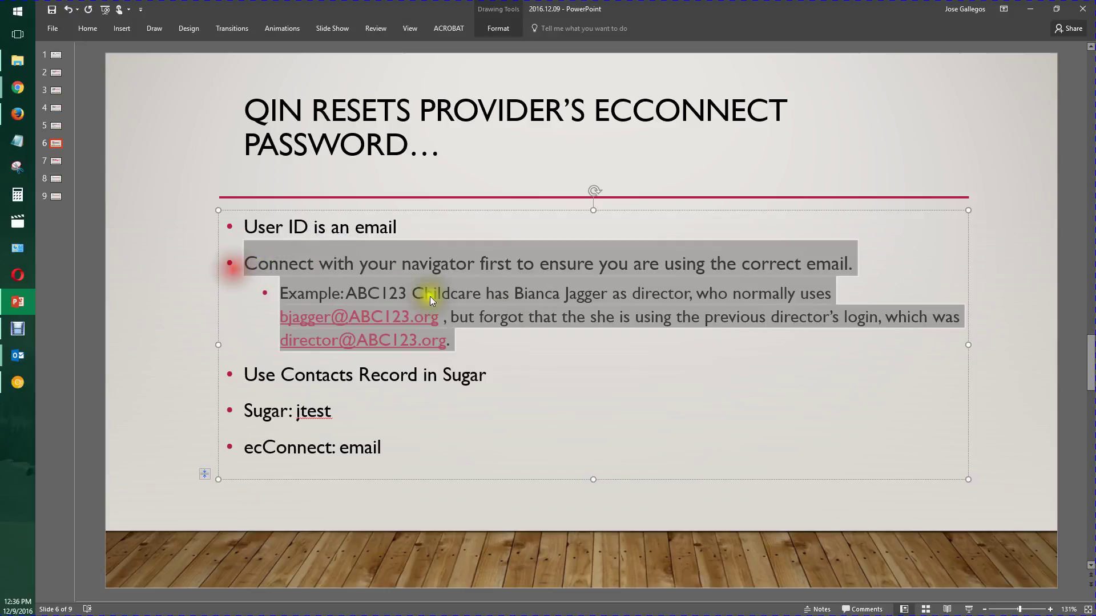
- Highlight the example login details and 'Sugar: jtest' bullet on slide 6, then advance to slide 7
click(554, 363)
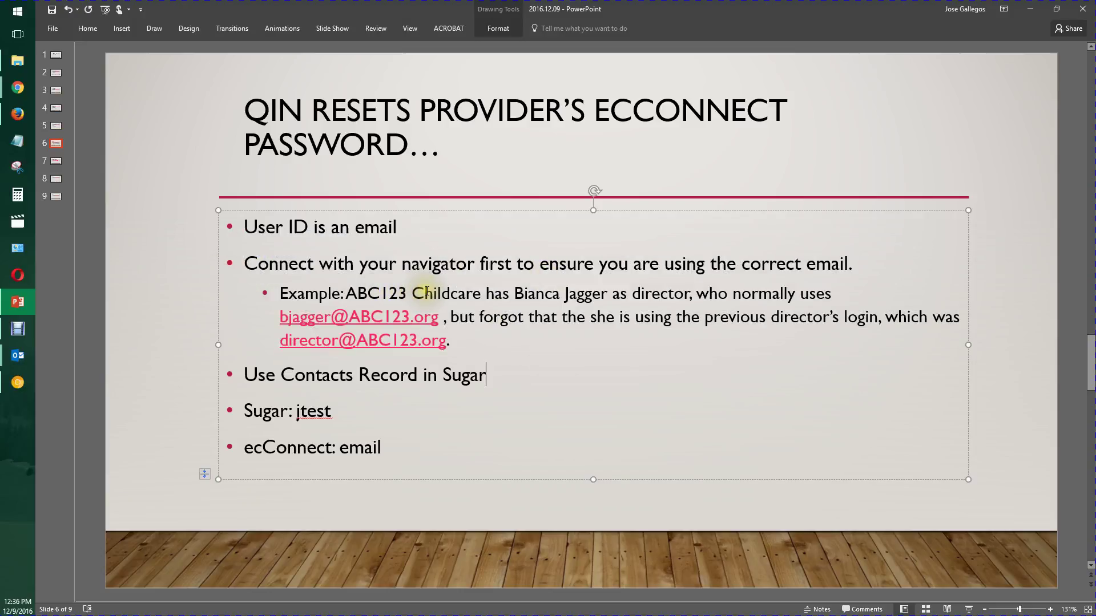
drag(513, 293, 668, 304)
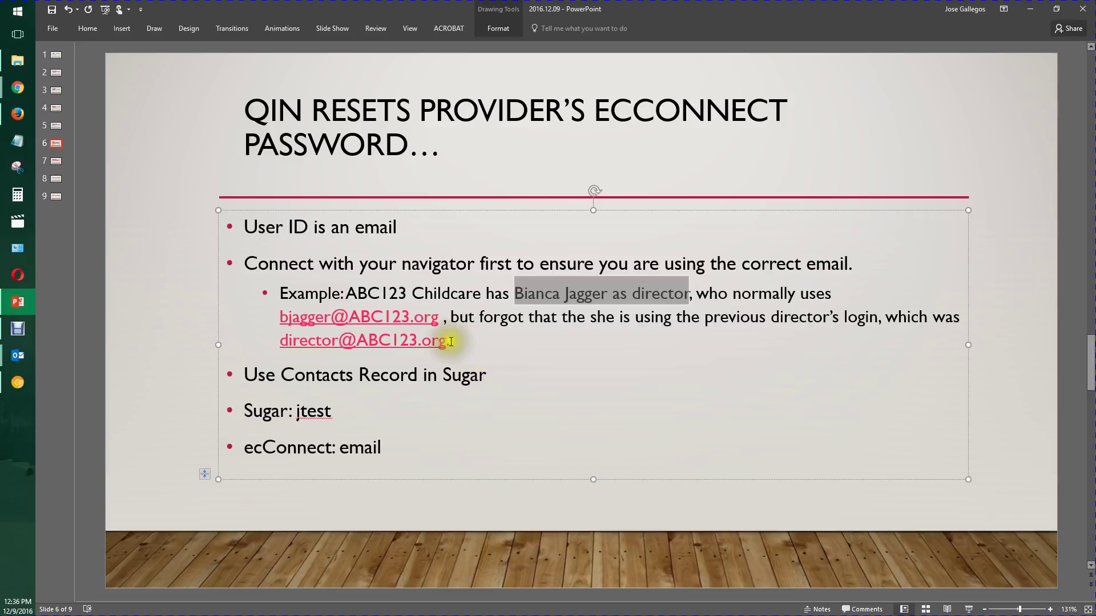
drag(446, 341, 280, 341)
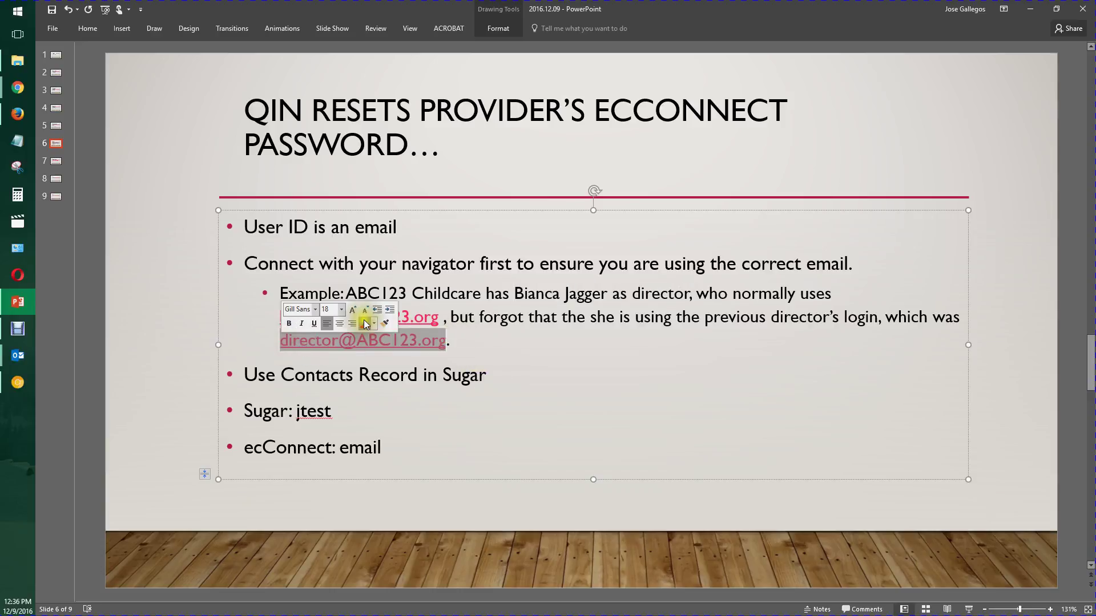
click(504, 349)
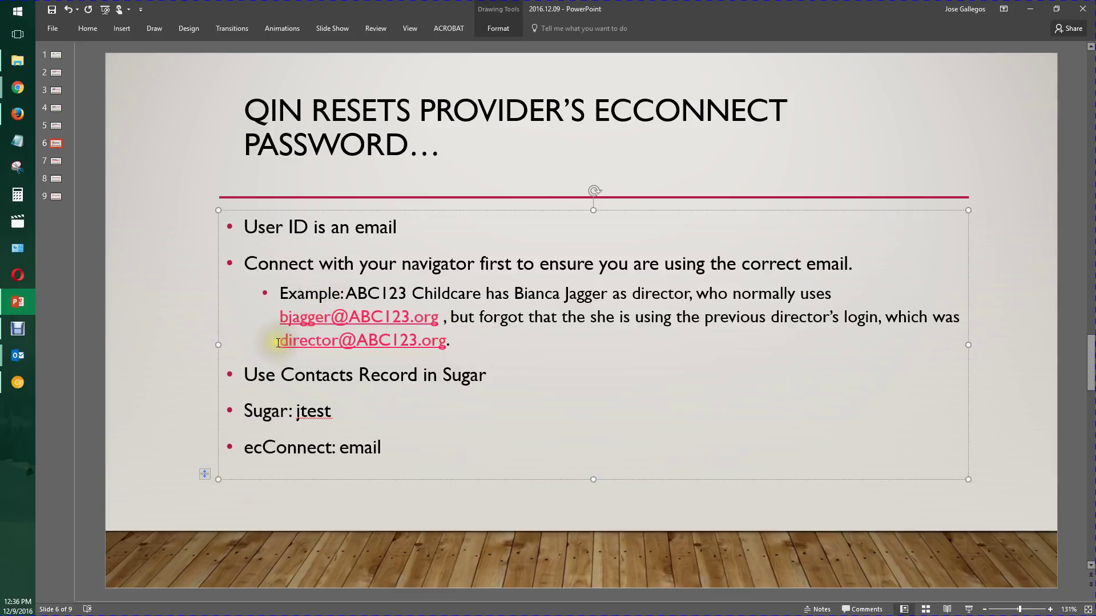
drag(279, 340, 447, 341)
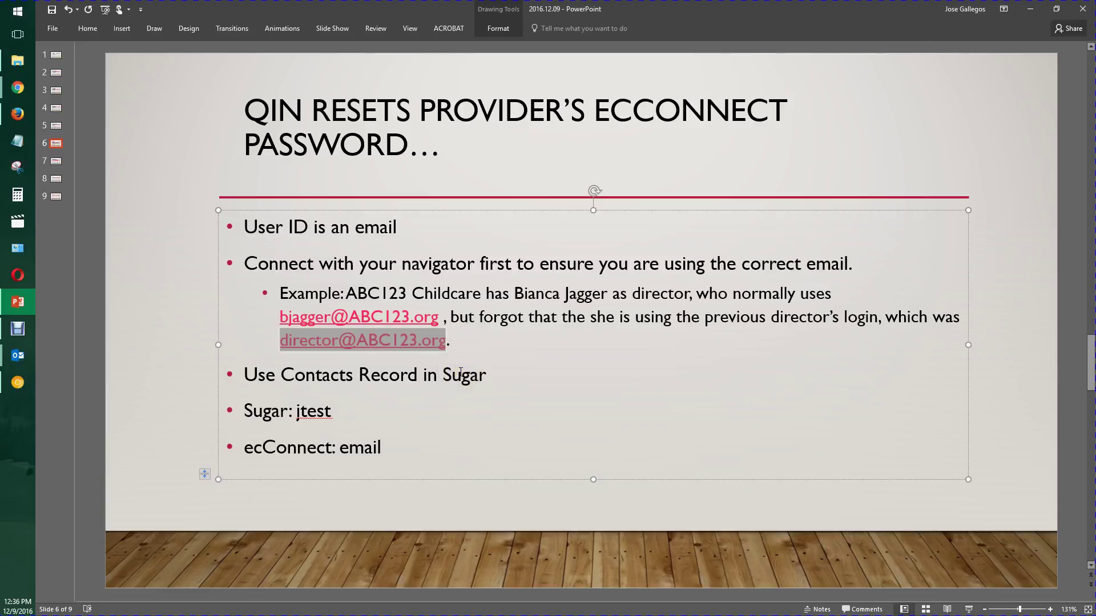
drag(335, 412, 257, 405)
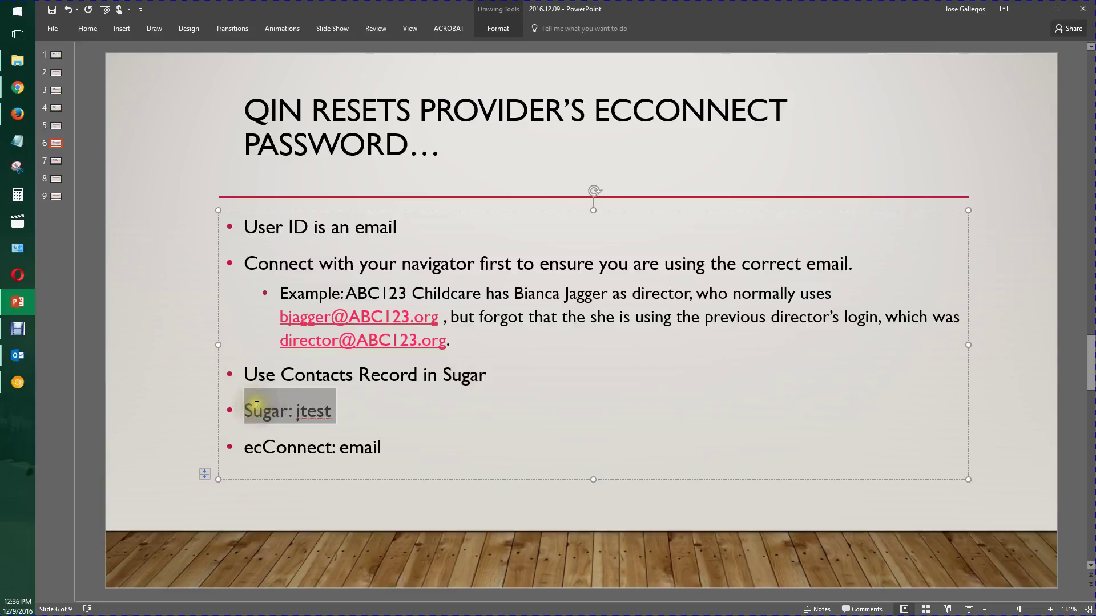
click(379, 420)
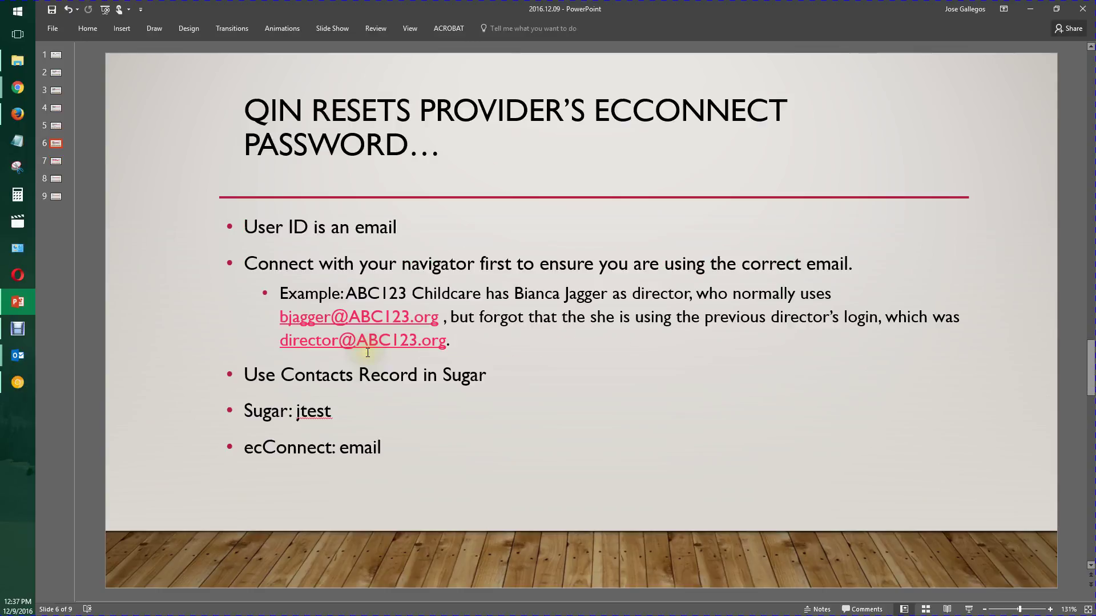
scroll(376, 365, down, 1)
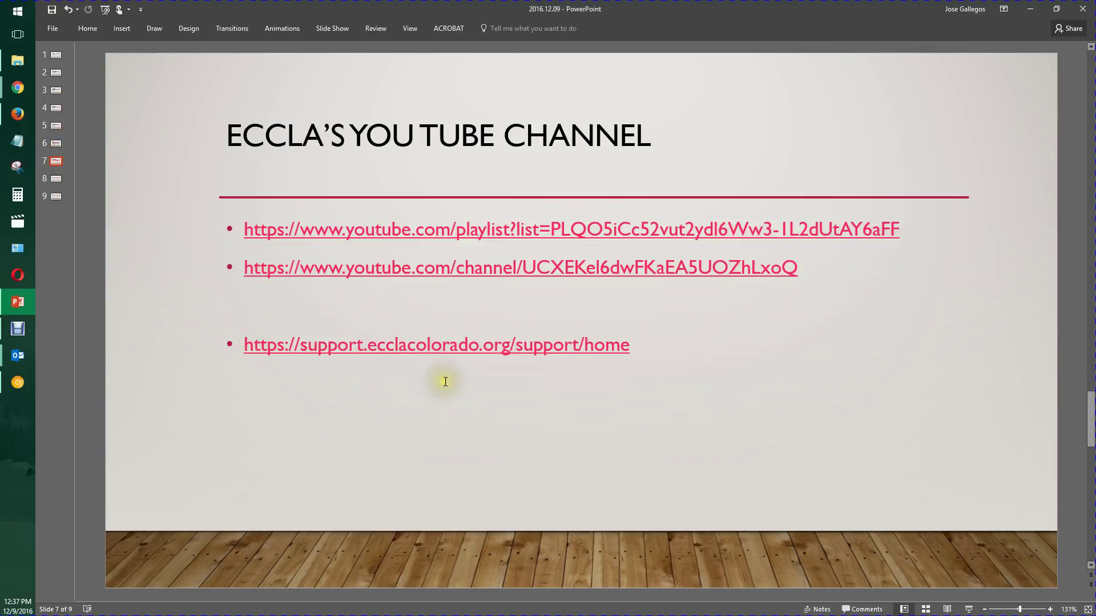
drag(651, 345, 268, 240)
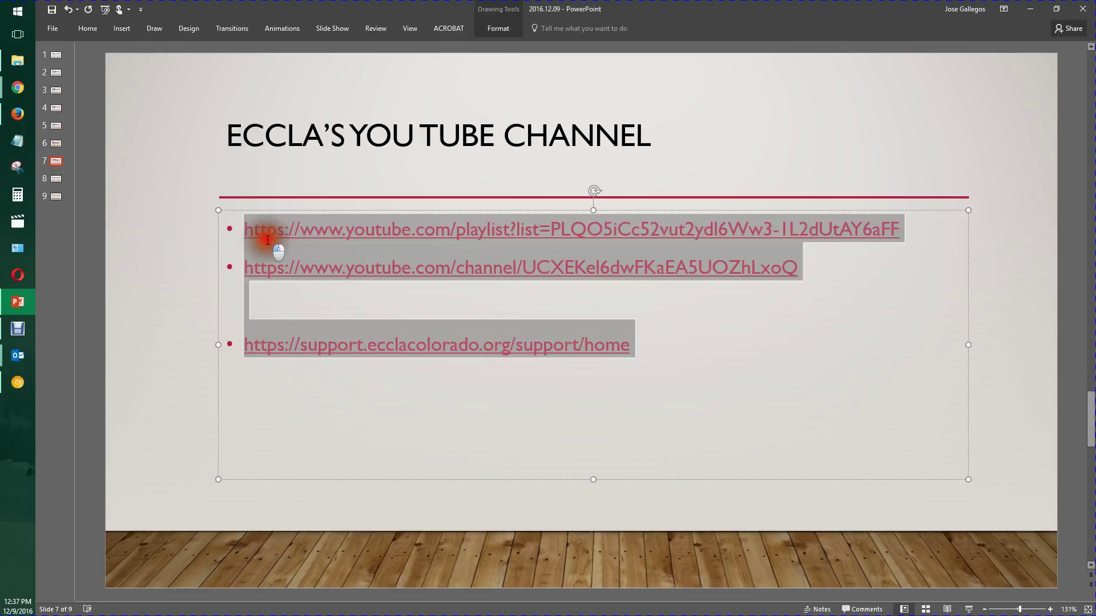
click(736, 384)
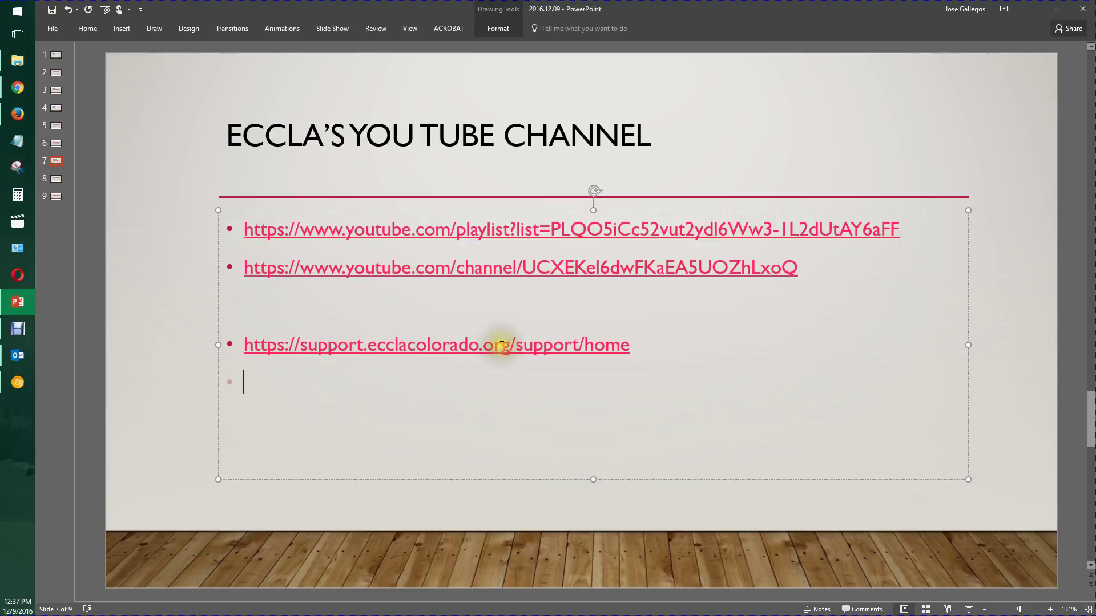
drag(628, 340, 252, 342)
right_click(253, 341)
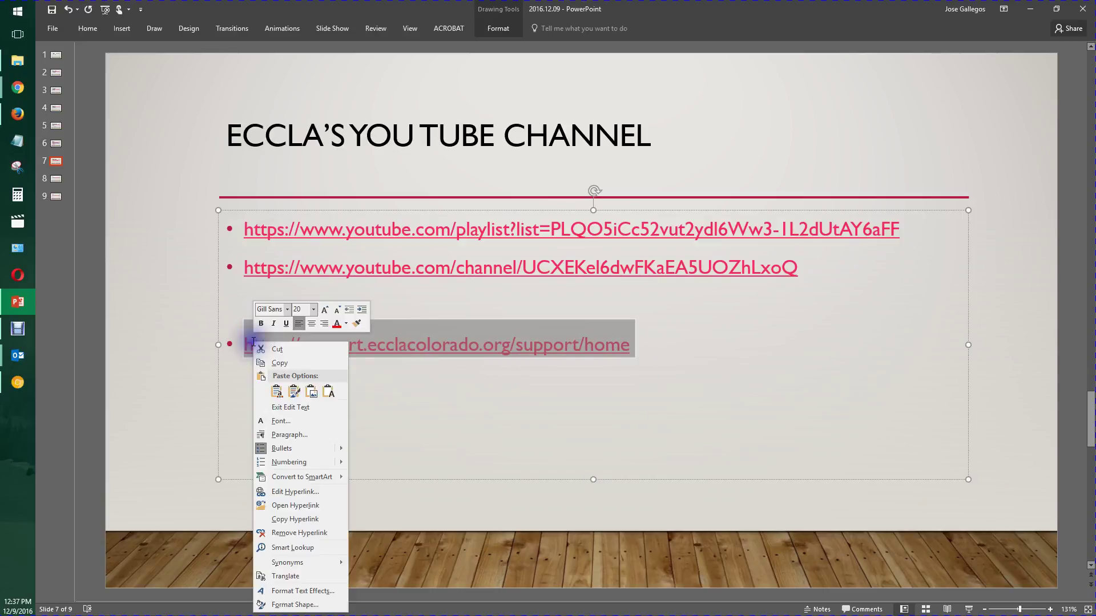
click(286, 365)
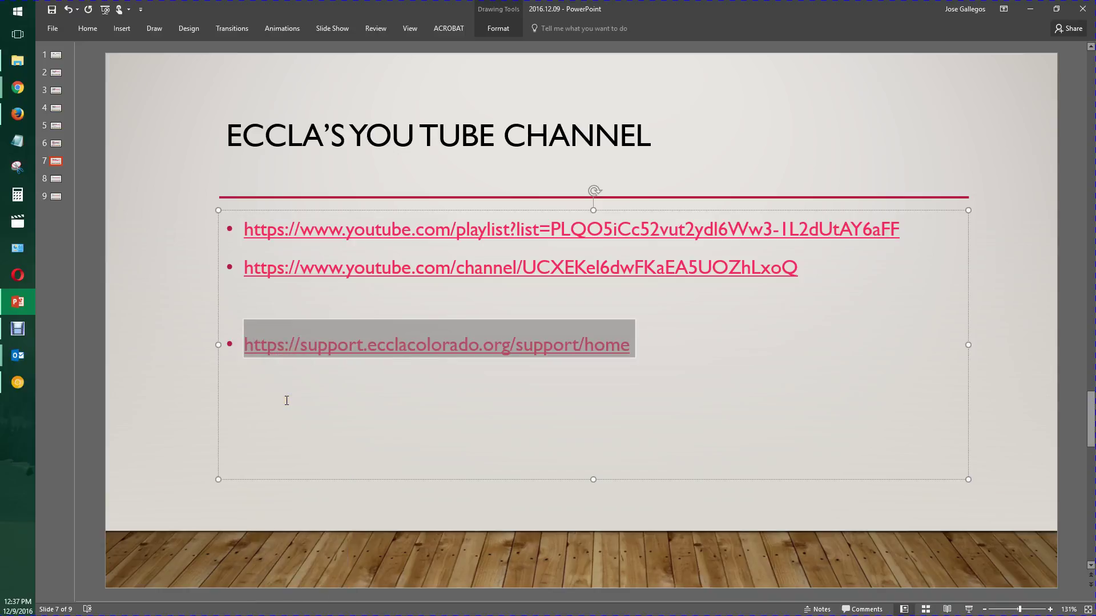
key(alt+Tab)
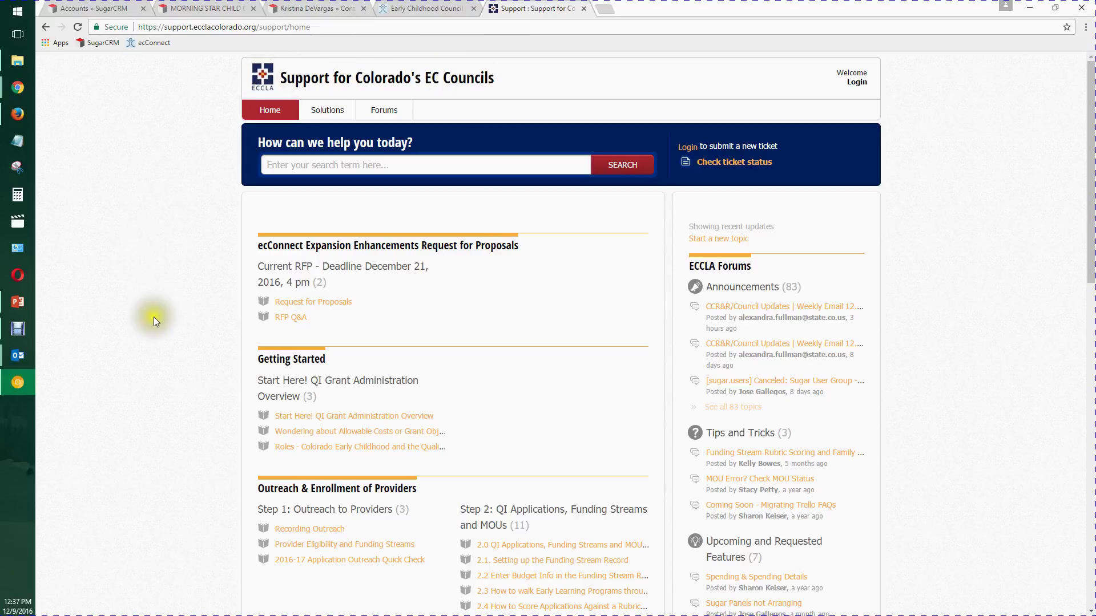
- Open the Instructor Handouts article and its Navigating the Flow - Sessions playlist in a new tab
scroll(414, 333, down, 15)
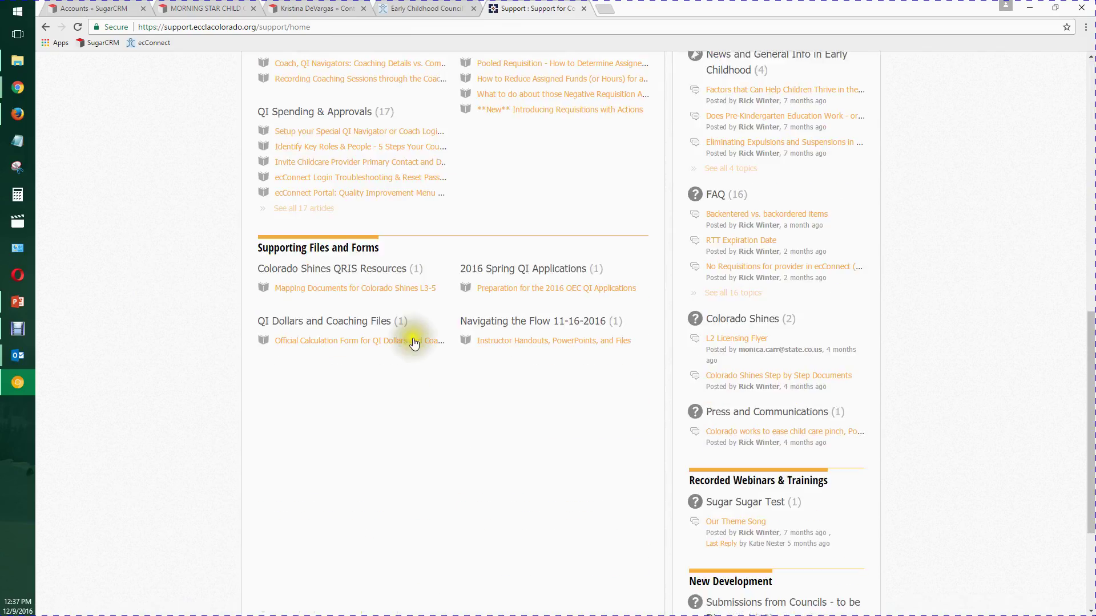
scroll(533, 324, up, 2)
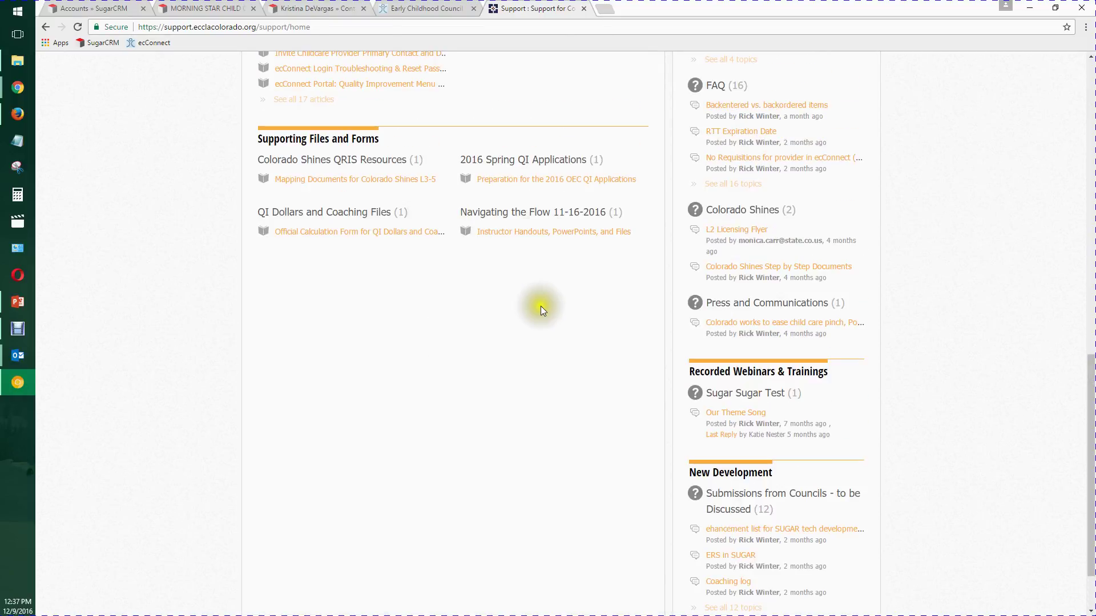
click(539, 232)
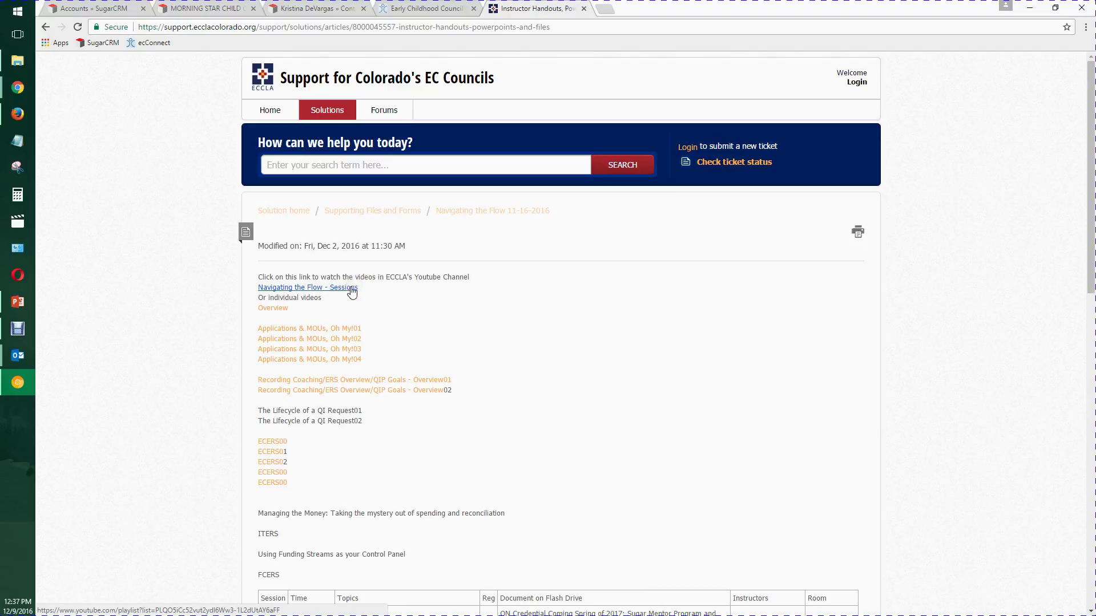
right_click(352, 292)
click(382, 296)
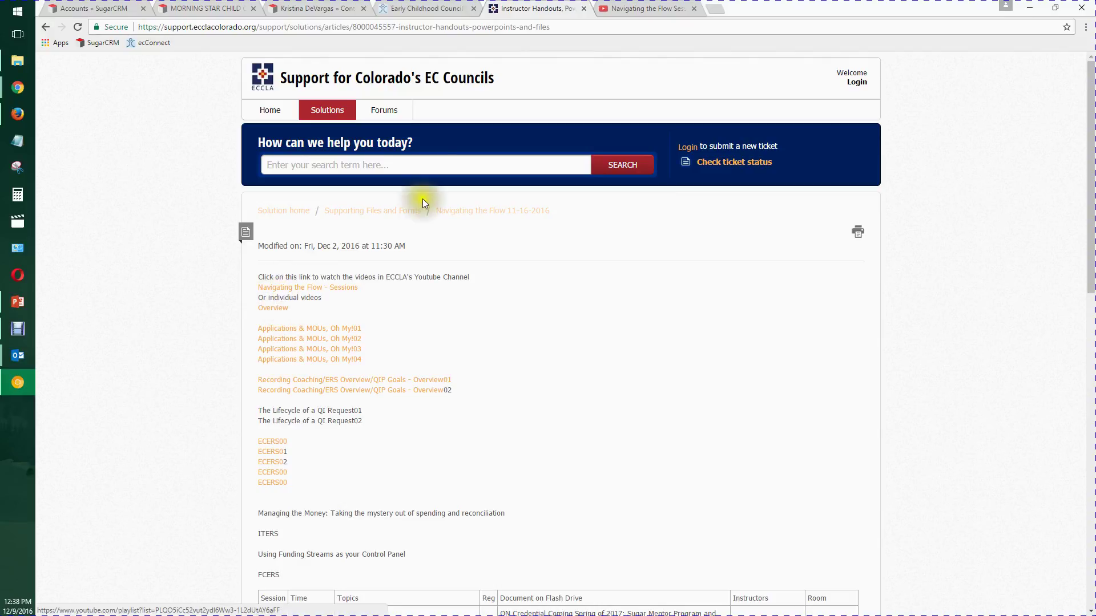
click(651, 8)
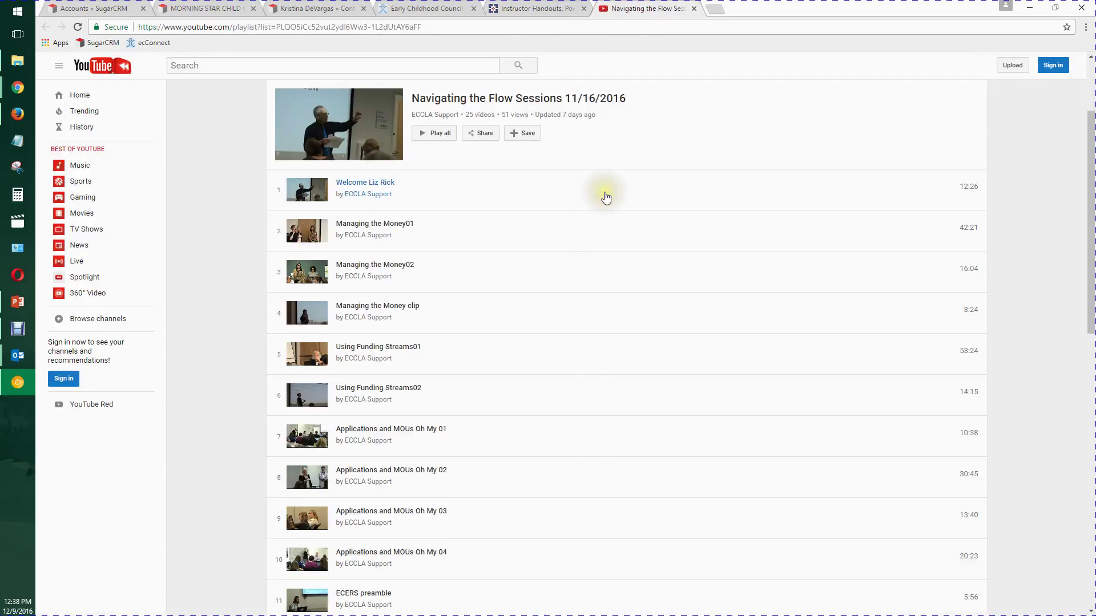
- Search Google for 'youtube' in a new tab and go to YouTube
drag(1091, 152, 1091, 80)
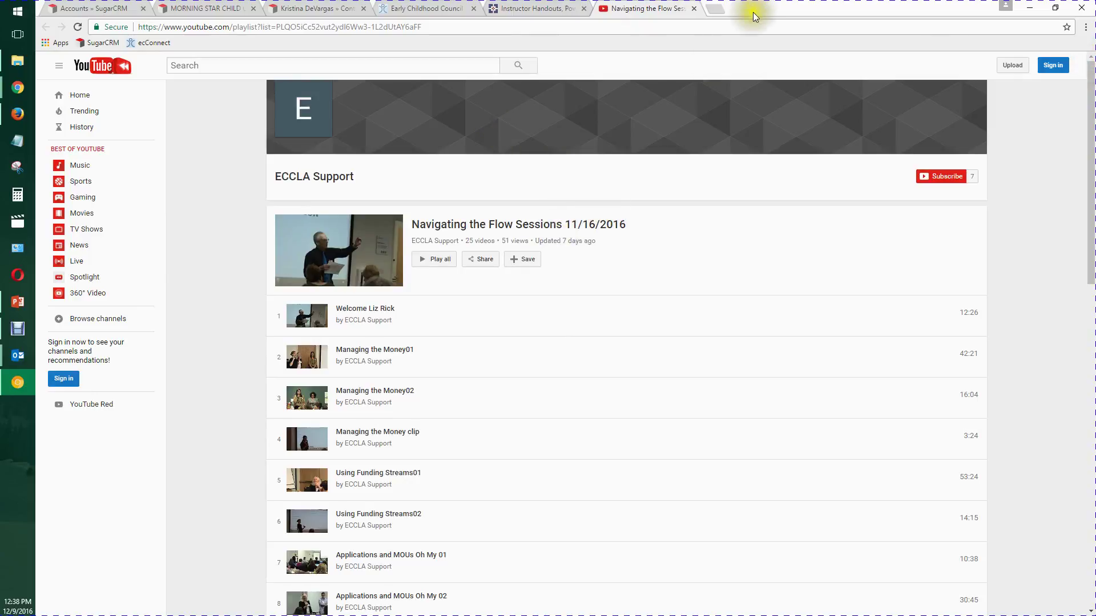
click(717, 9)
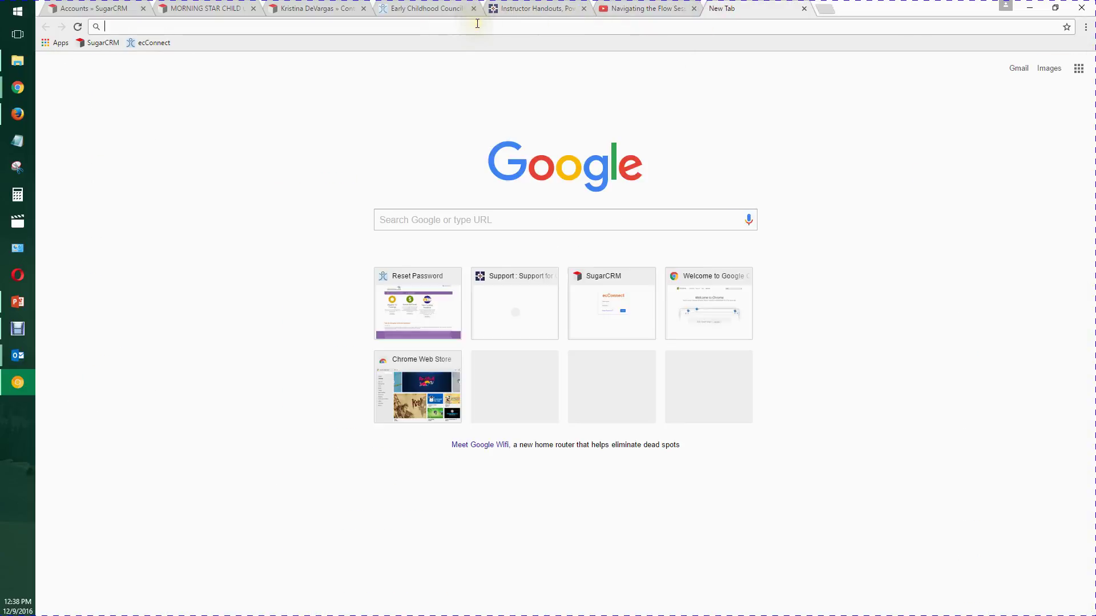
text(youtube)
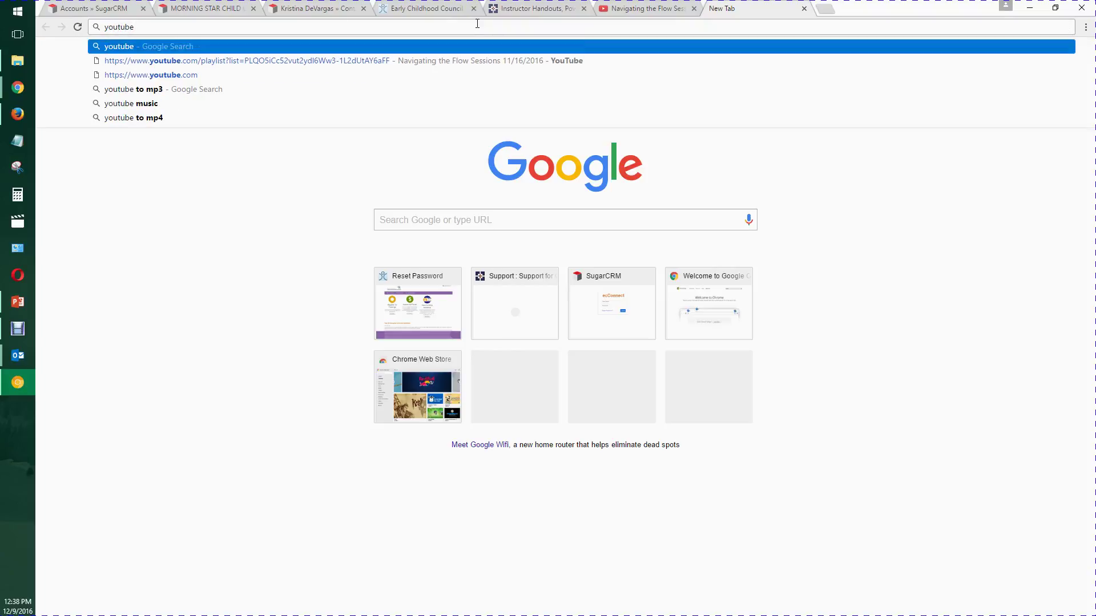
key(Return)
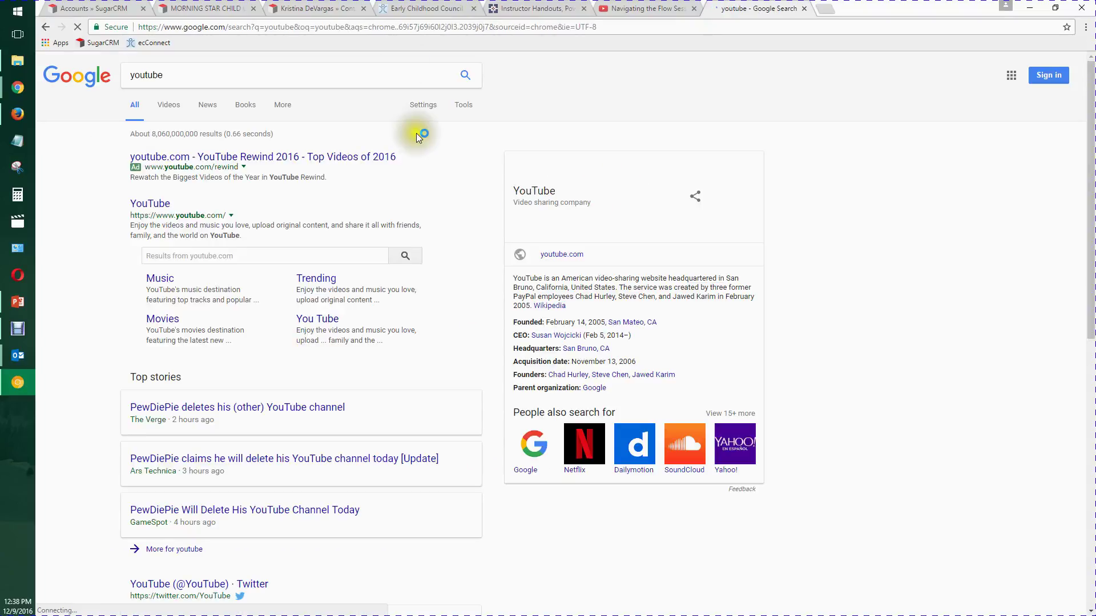
click(157, 205)
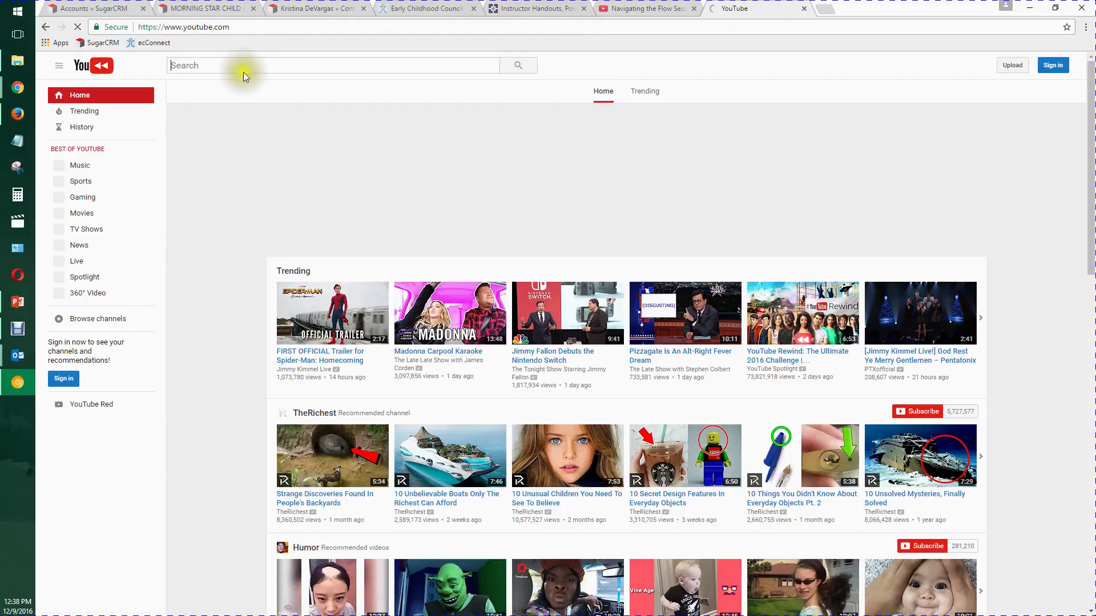
- Search YouTube for 'Navigating the Flow ECCLA', then return to PowerPoint
click(245, 63)
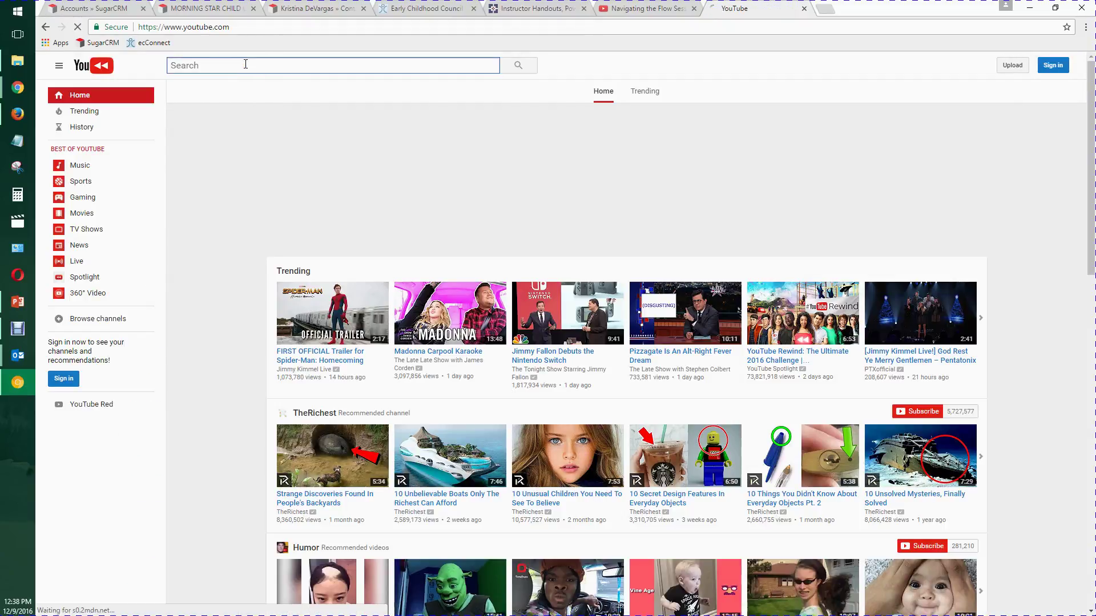
text(Navigati)
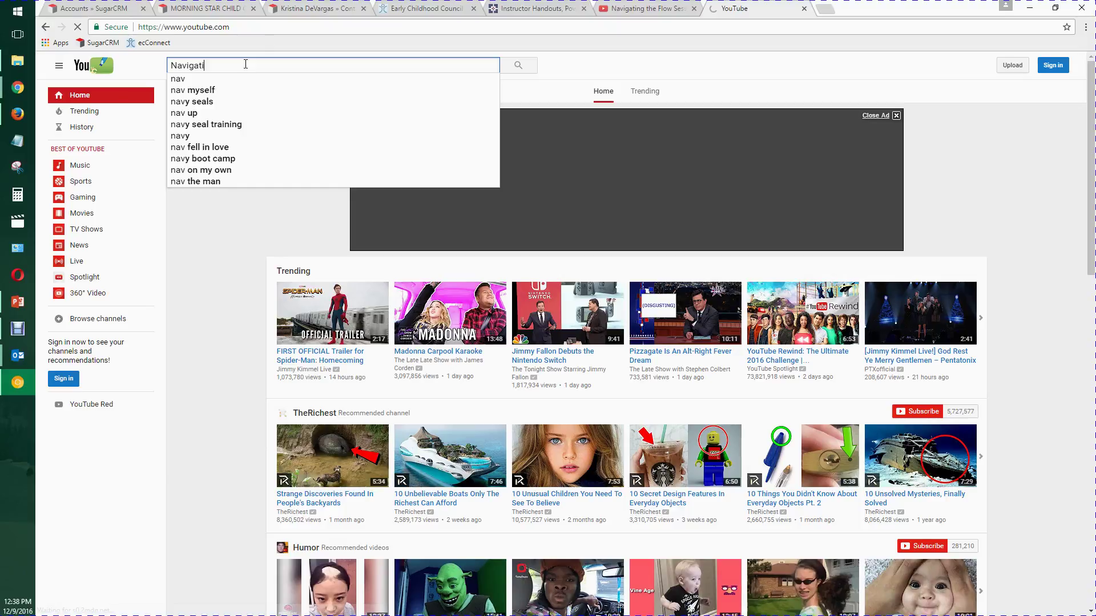
text(ng the Flow ECCLA)
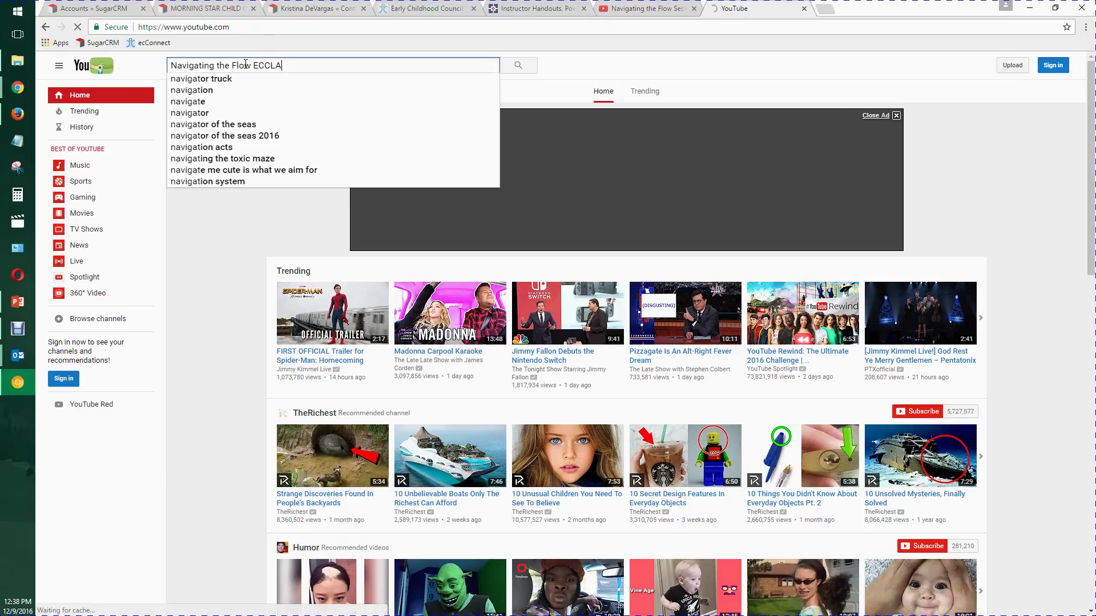
key(Return)
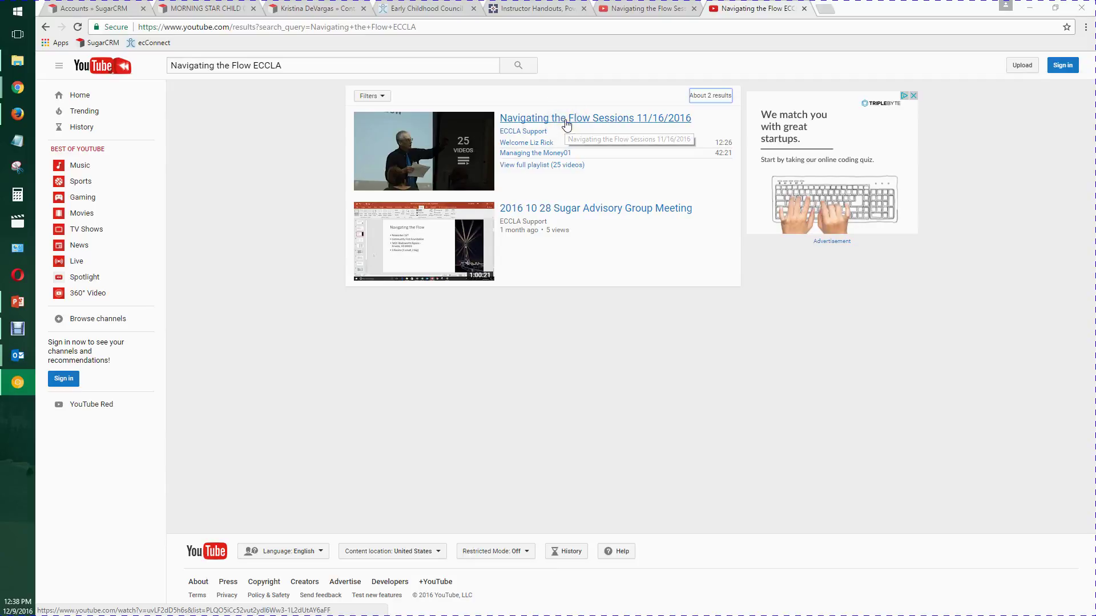
key(alt+Tab)
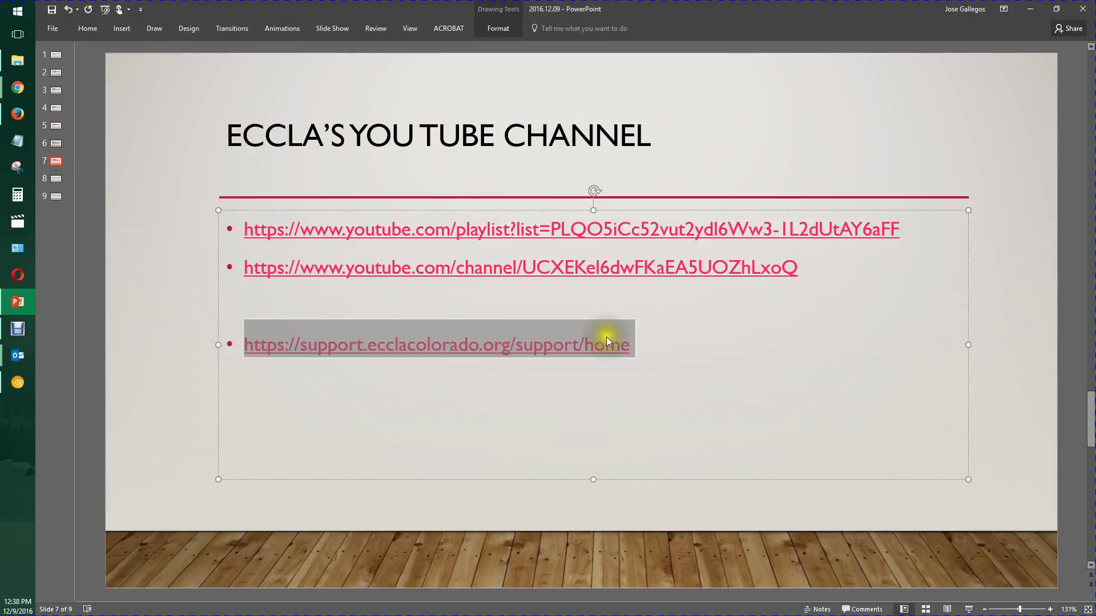
- Scroll from the 'Q & A' thank-you slide 8 to the final 'END.' slide 9
scroll(633, 384, down, 1)
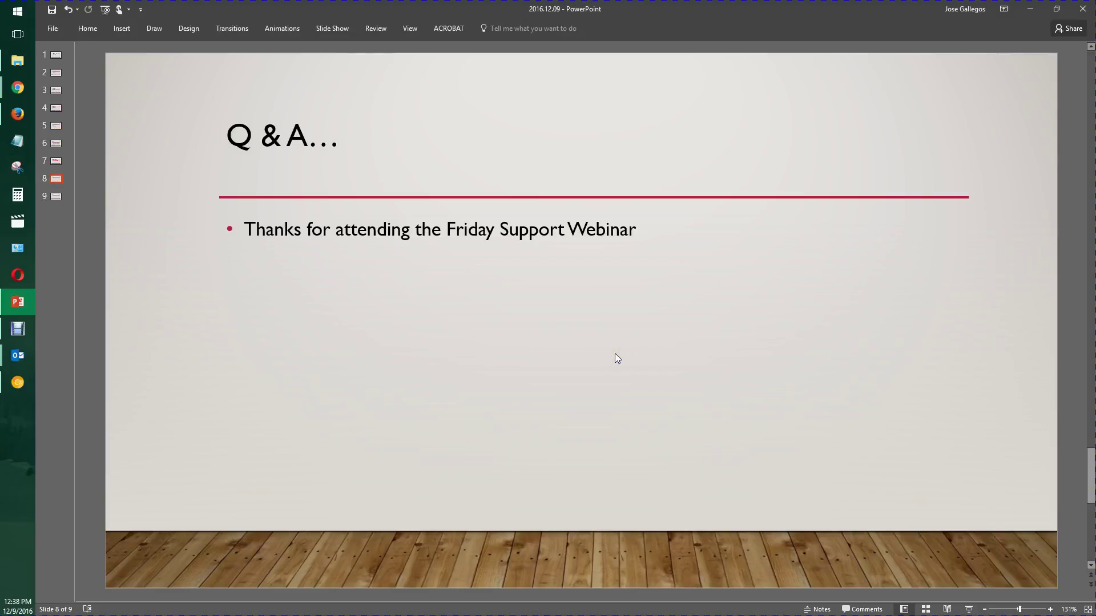
scroll(616, 358, down, 1)
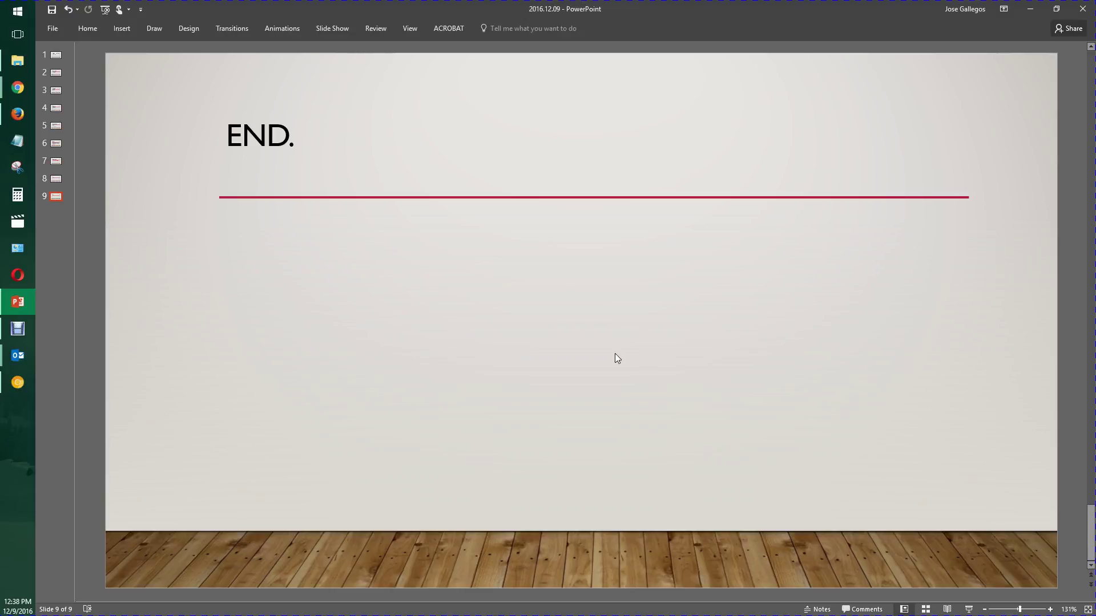